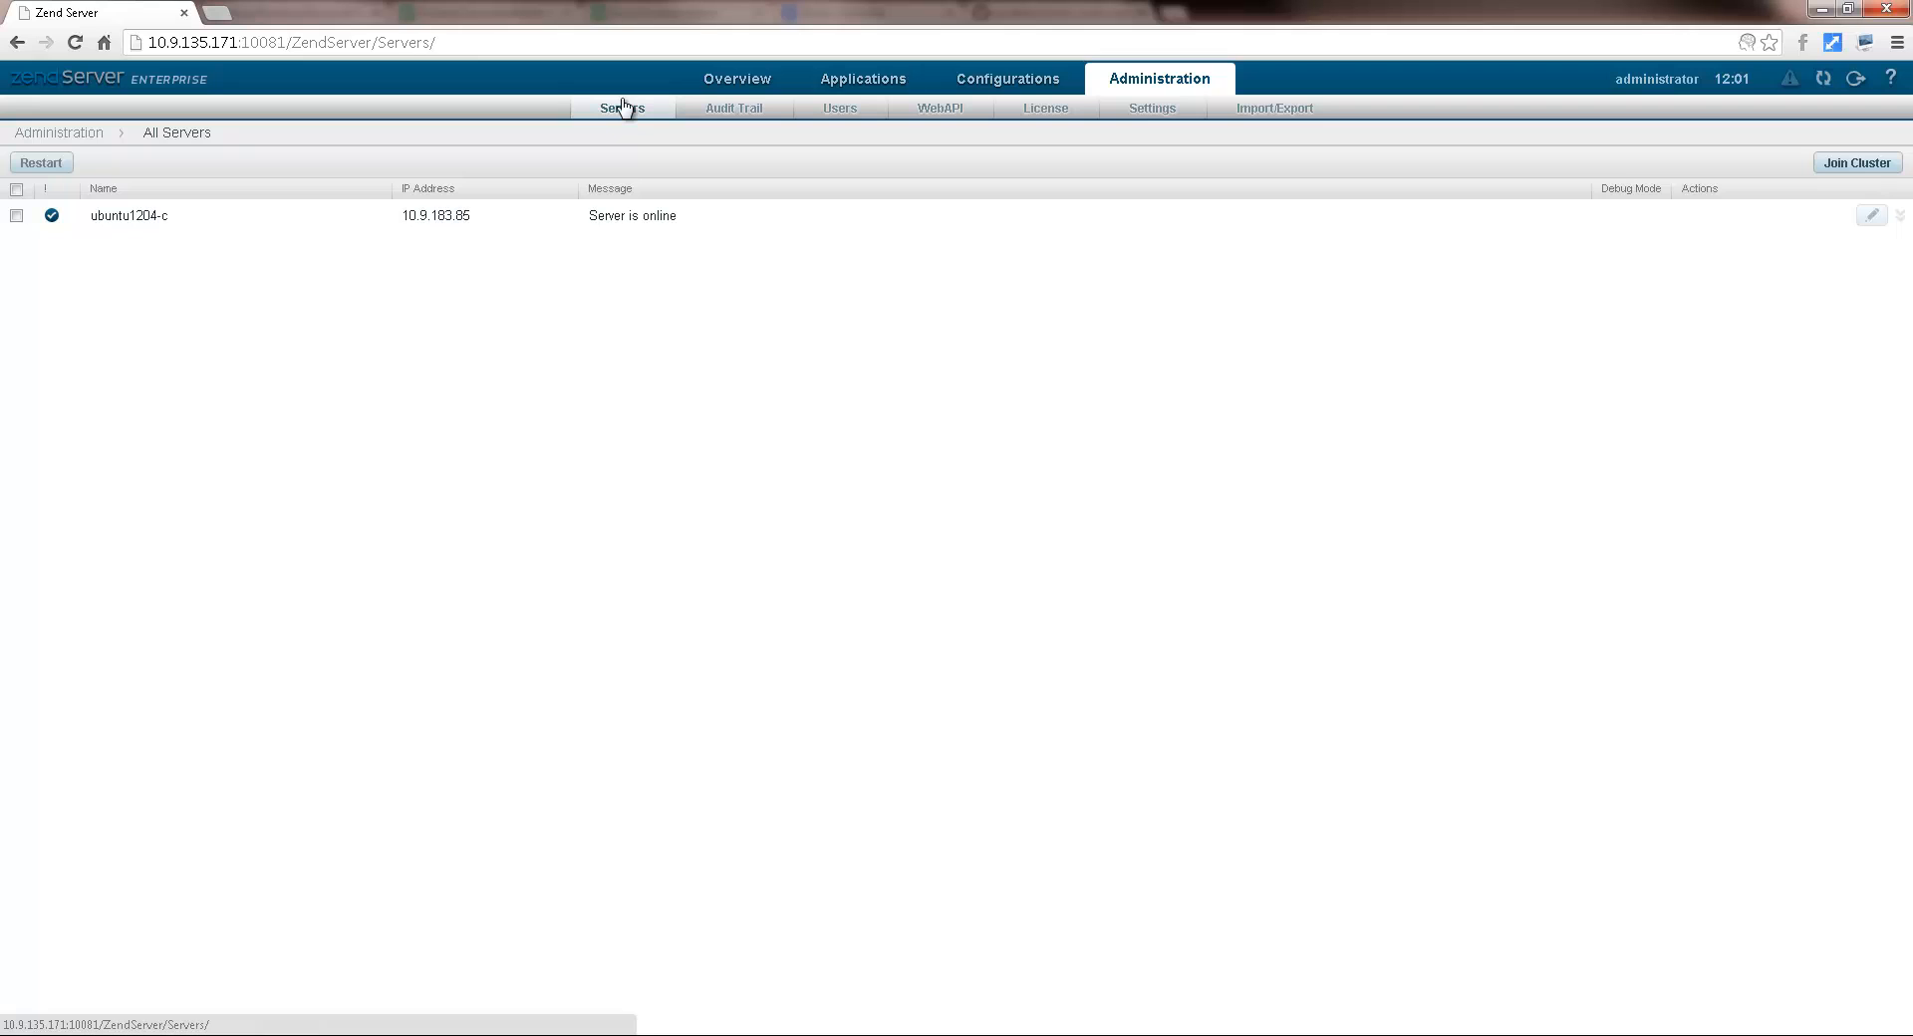
Step: Join ubuntu1204-c to the cluster using database host 10.9.183.83 and username root
{"action": "left_click", "coordinate": [1855, 171]}
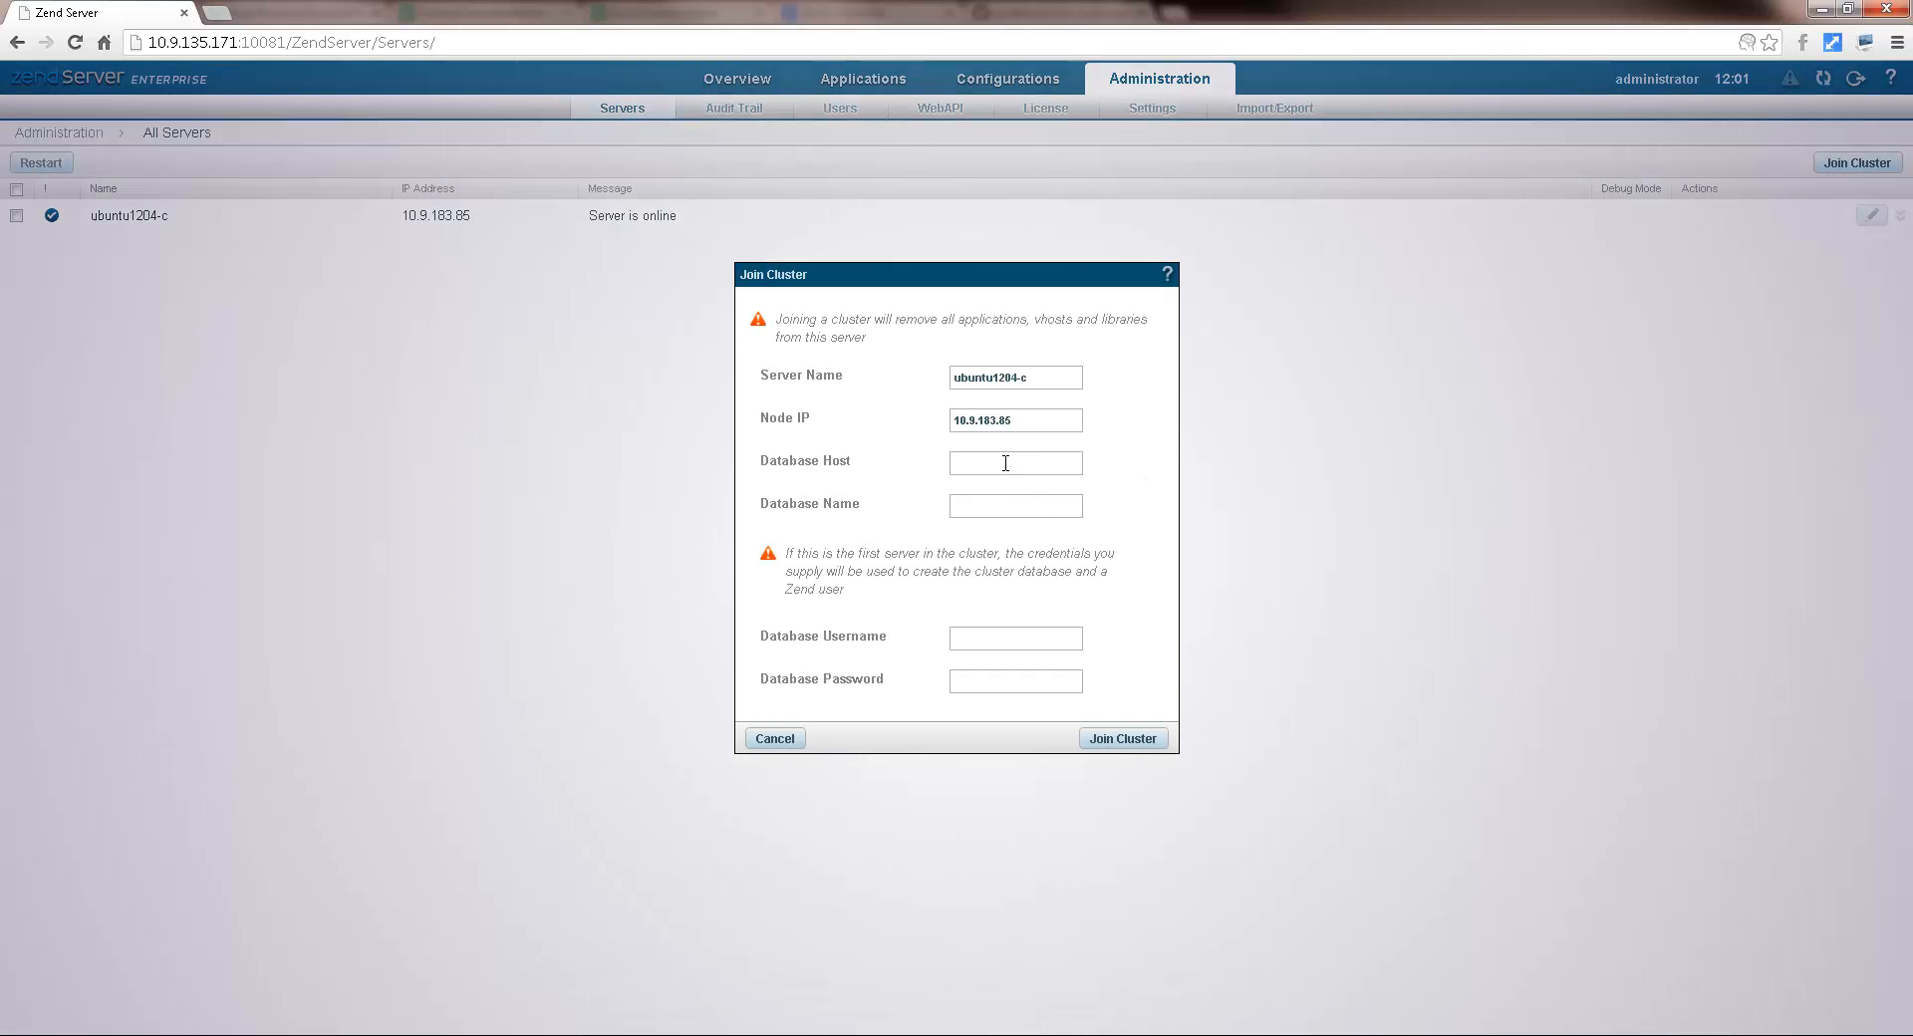
{"action": "type", "text": "10.9.183.83"}
{"action": "left_click", "coordinate": [1002, 635]}
{"action": "type", "text": "root"}
{"action": "left_click", "coordinate": [1146, 745]}
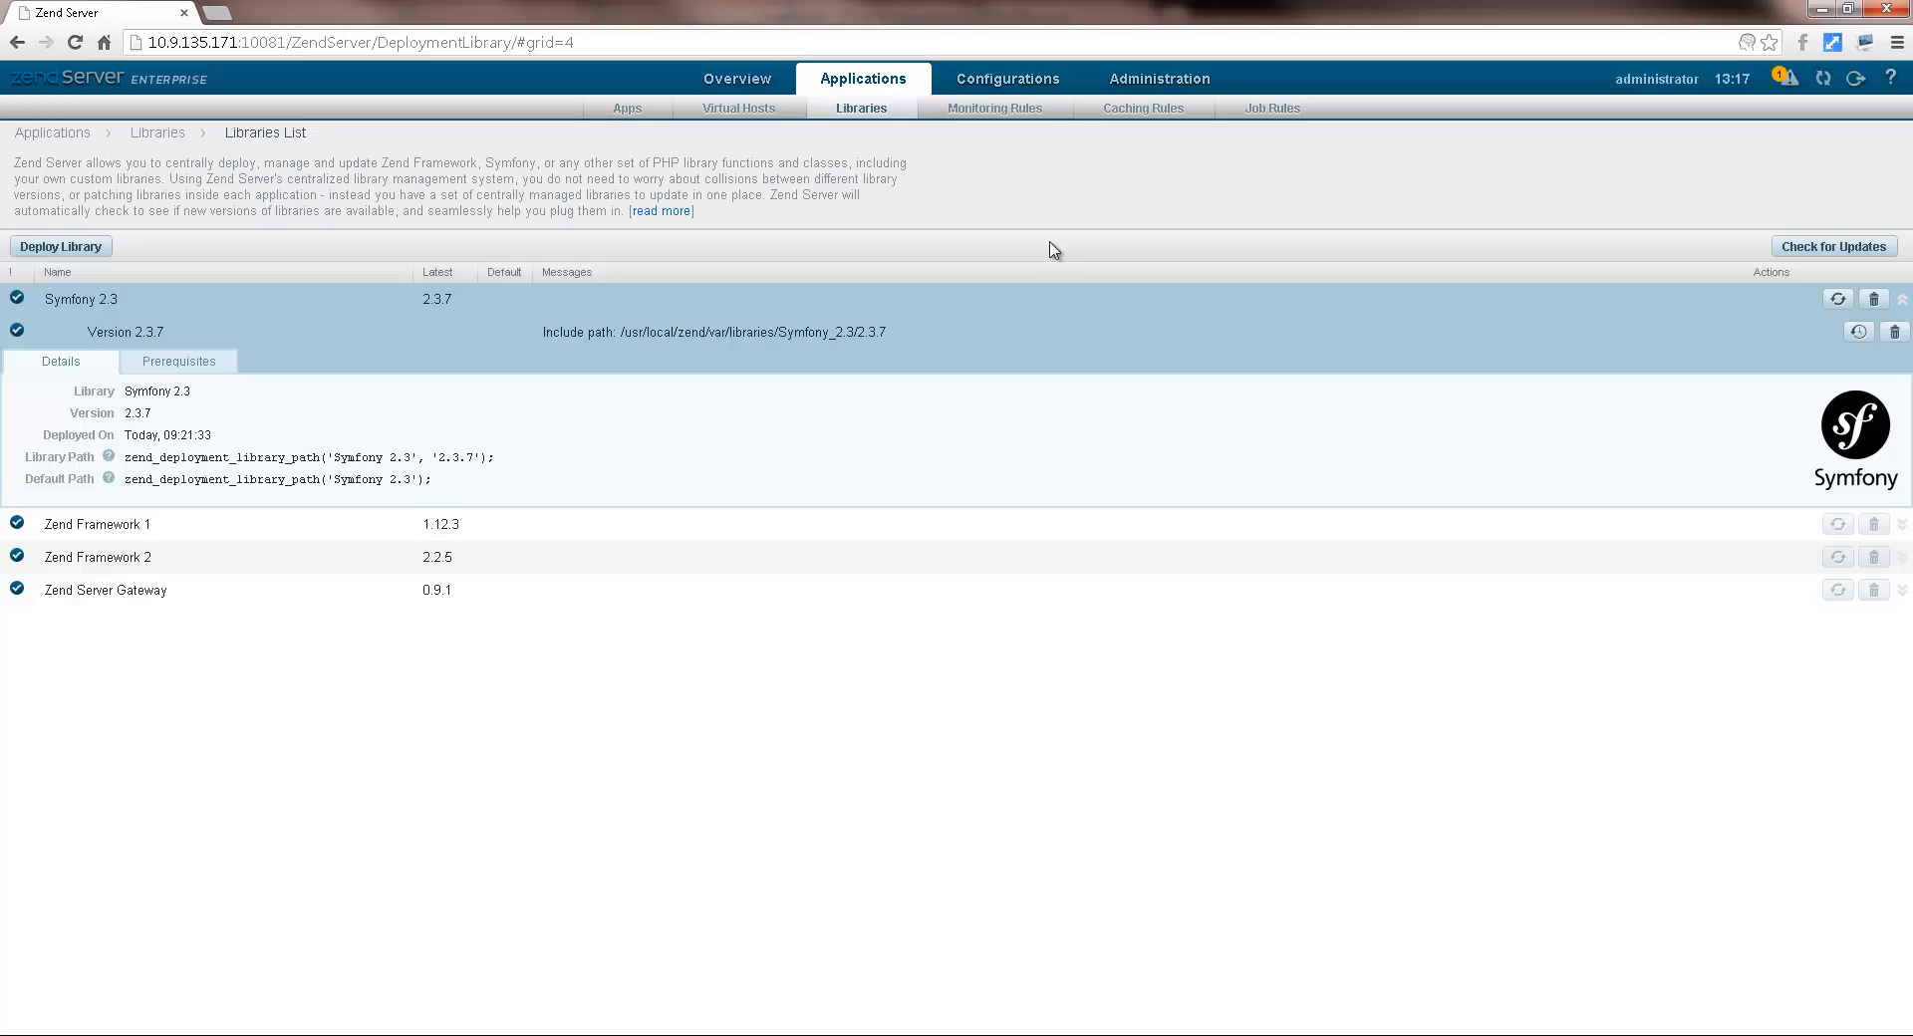
Step: Revert server1's mismatched bcmath.scale directive from the notification, then restart the server
{"action": "left_click", "coordinate": [1788, 81]}
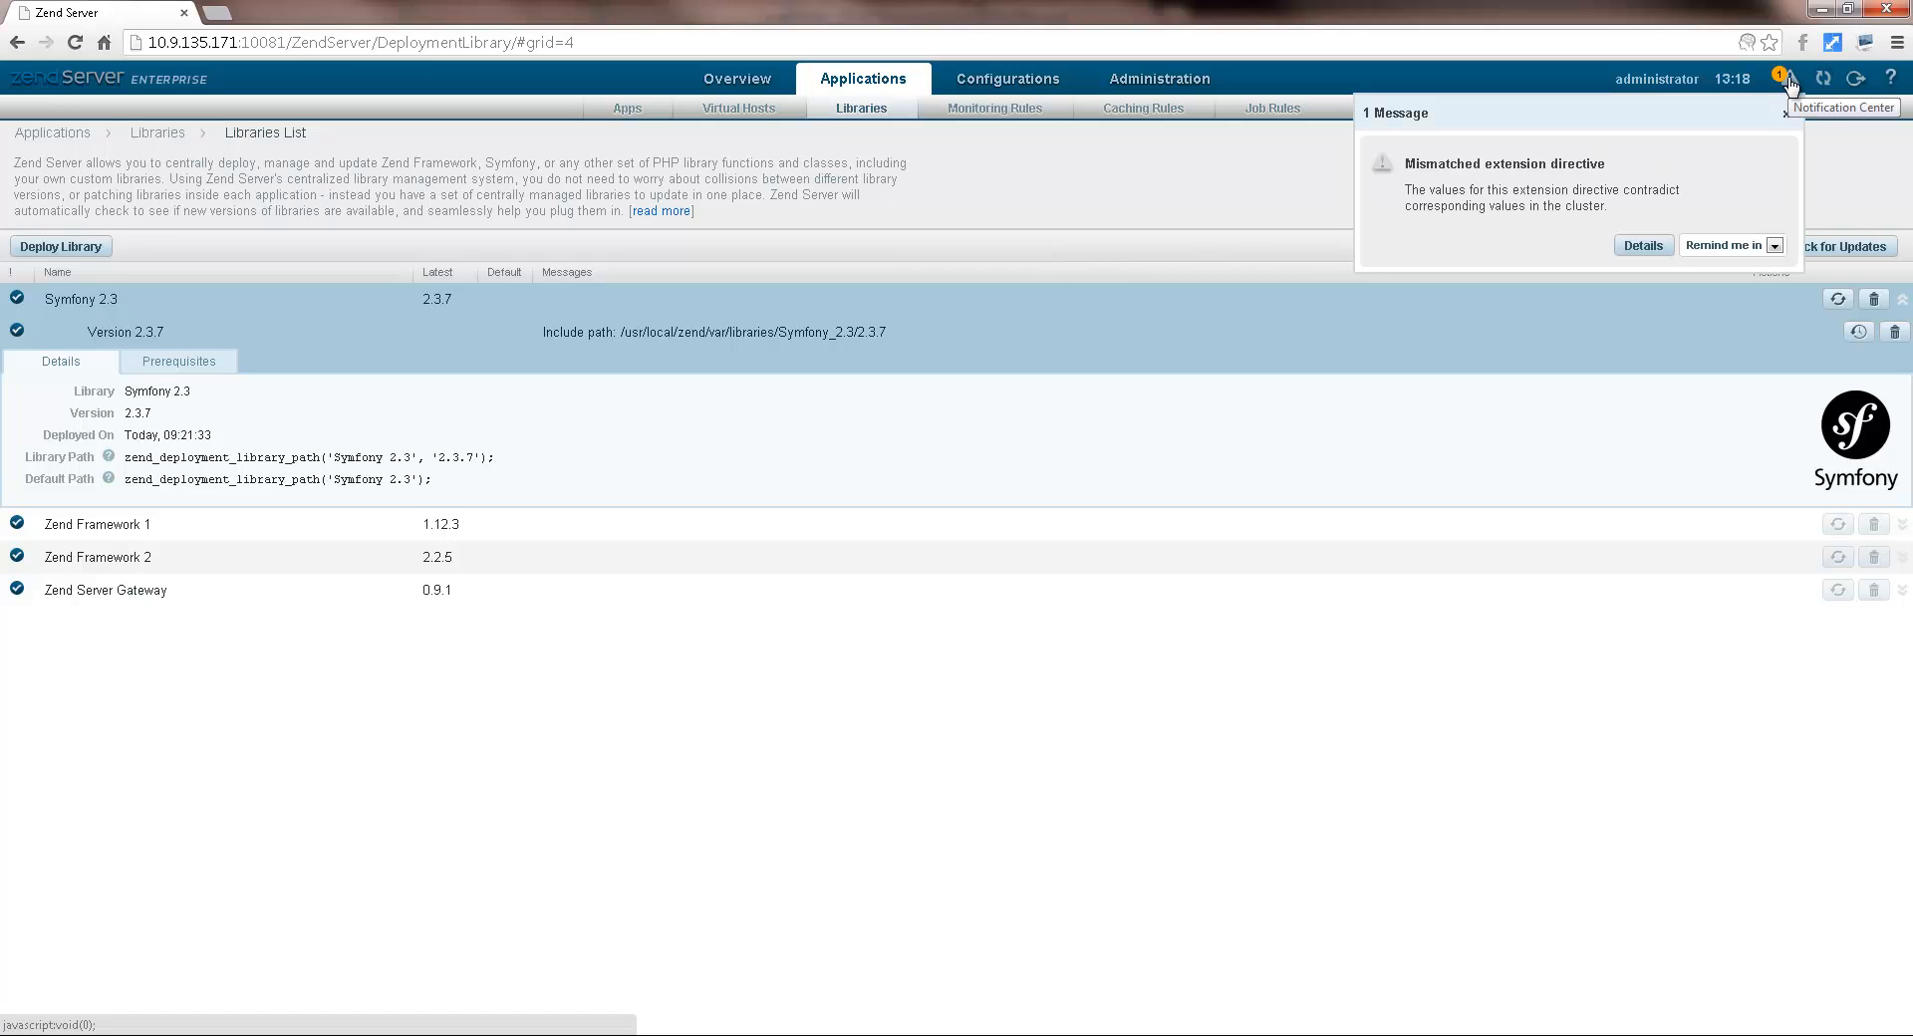
{"action": "left_click", "coordinate": [1644, 247]}
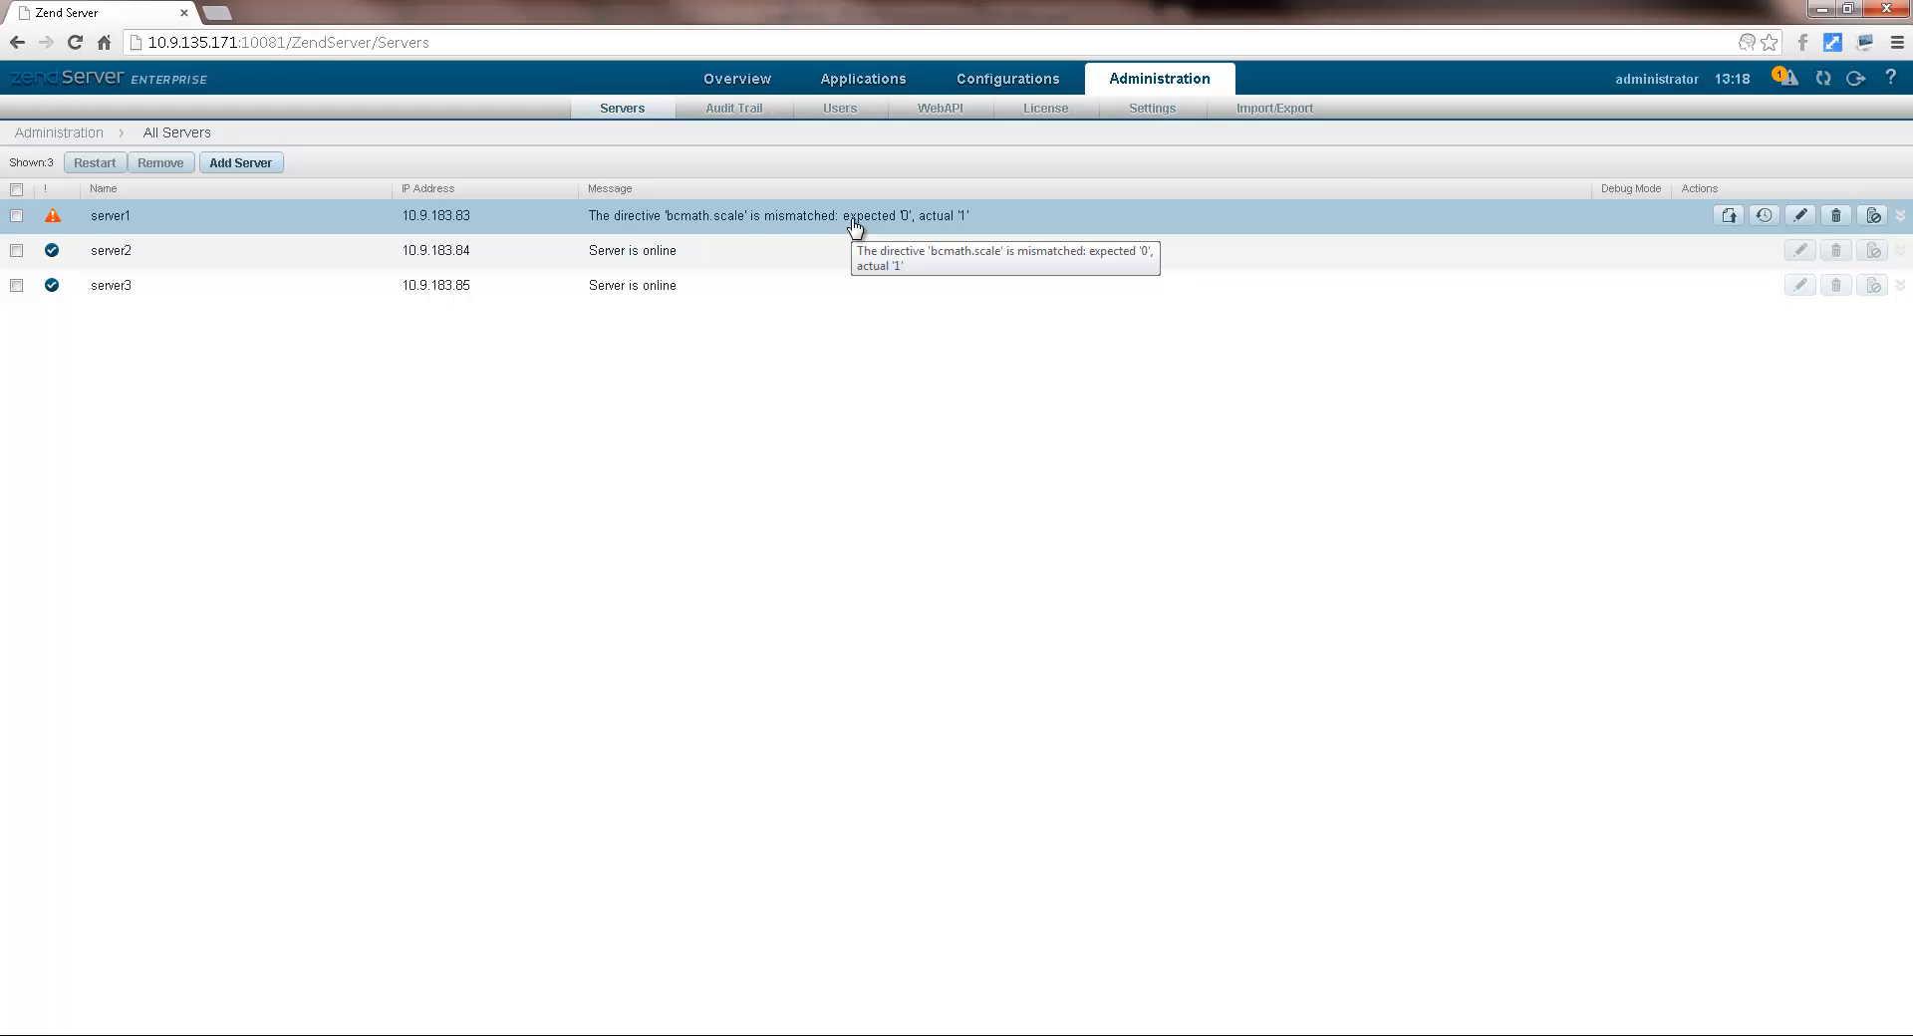
{"action": "left_click", "coordinate": [1766, 215]}
{"action": "left_click", "coordinate": [1012, 183]}
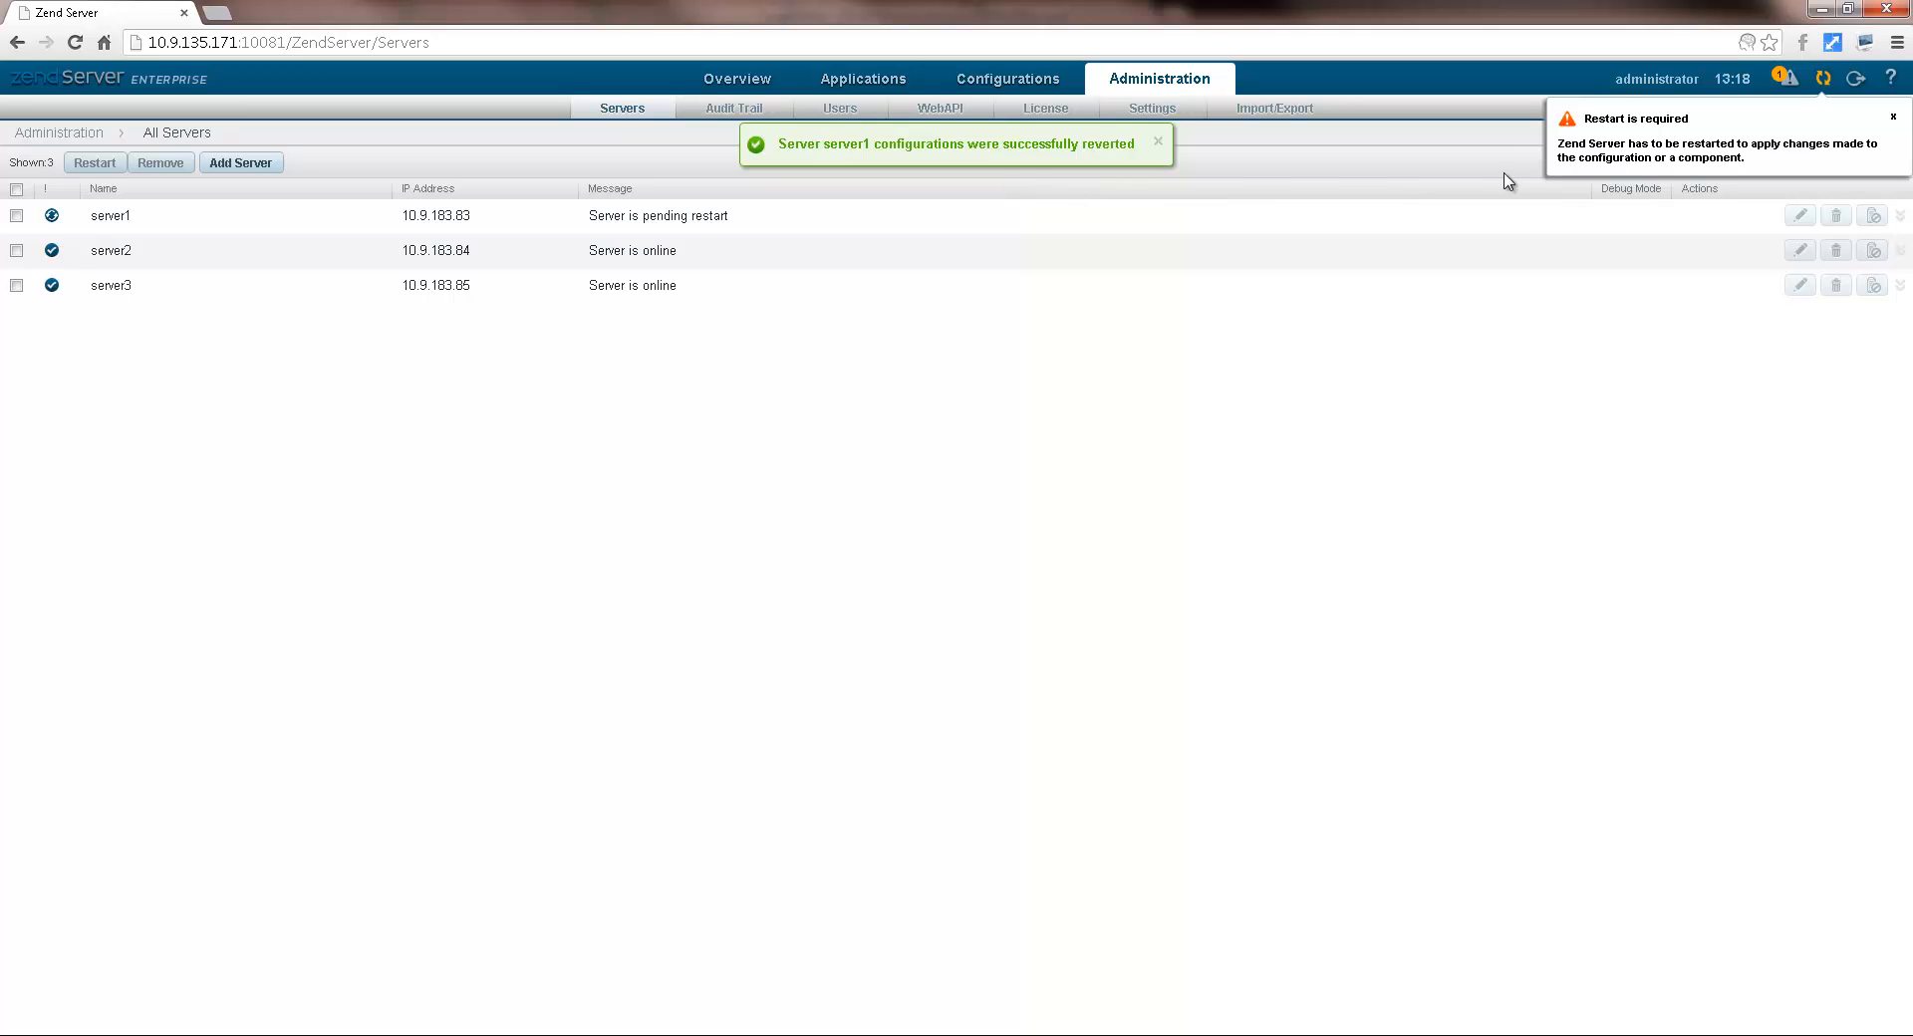
{"action": "left_click", "coordinate": [1831, 77]}
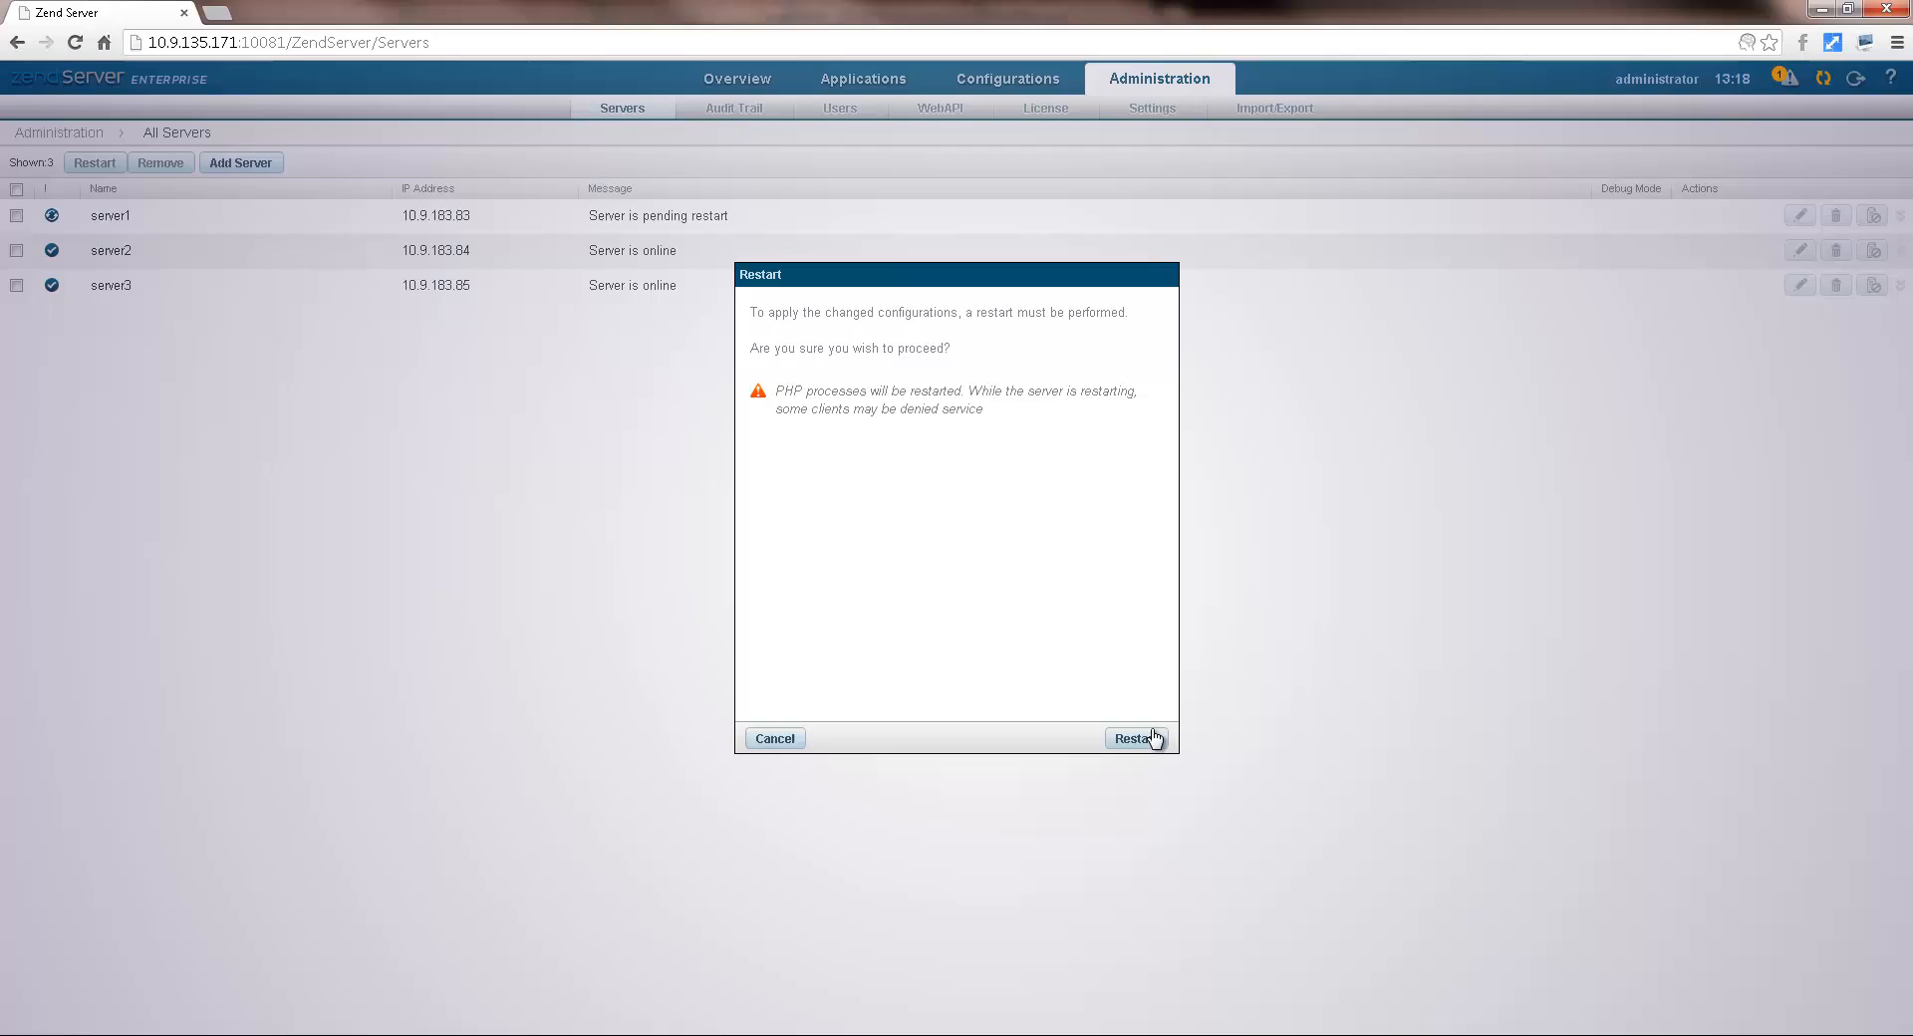
{"action": "left_click", "coordinate": [1146, 739]}
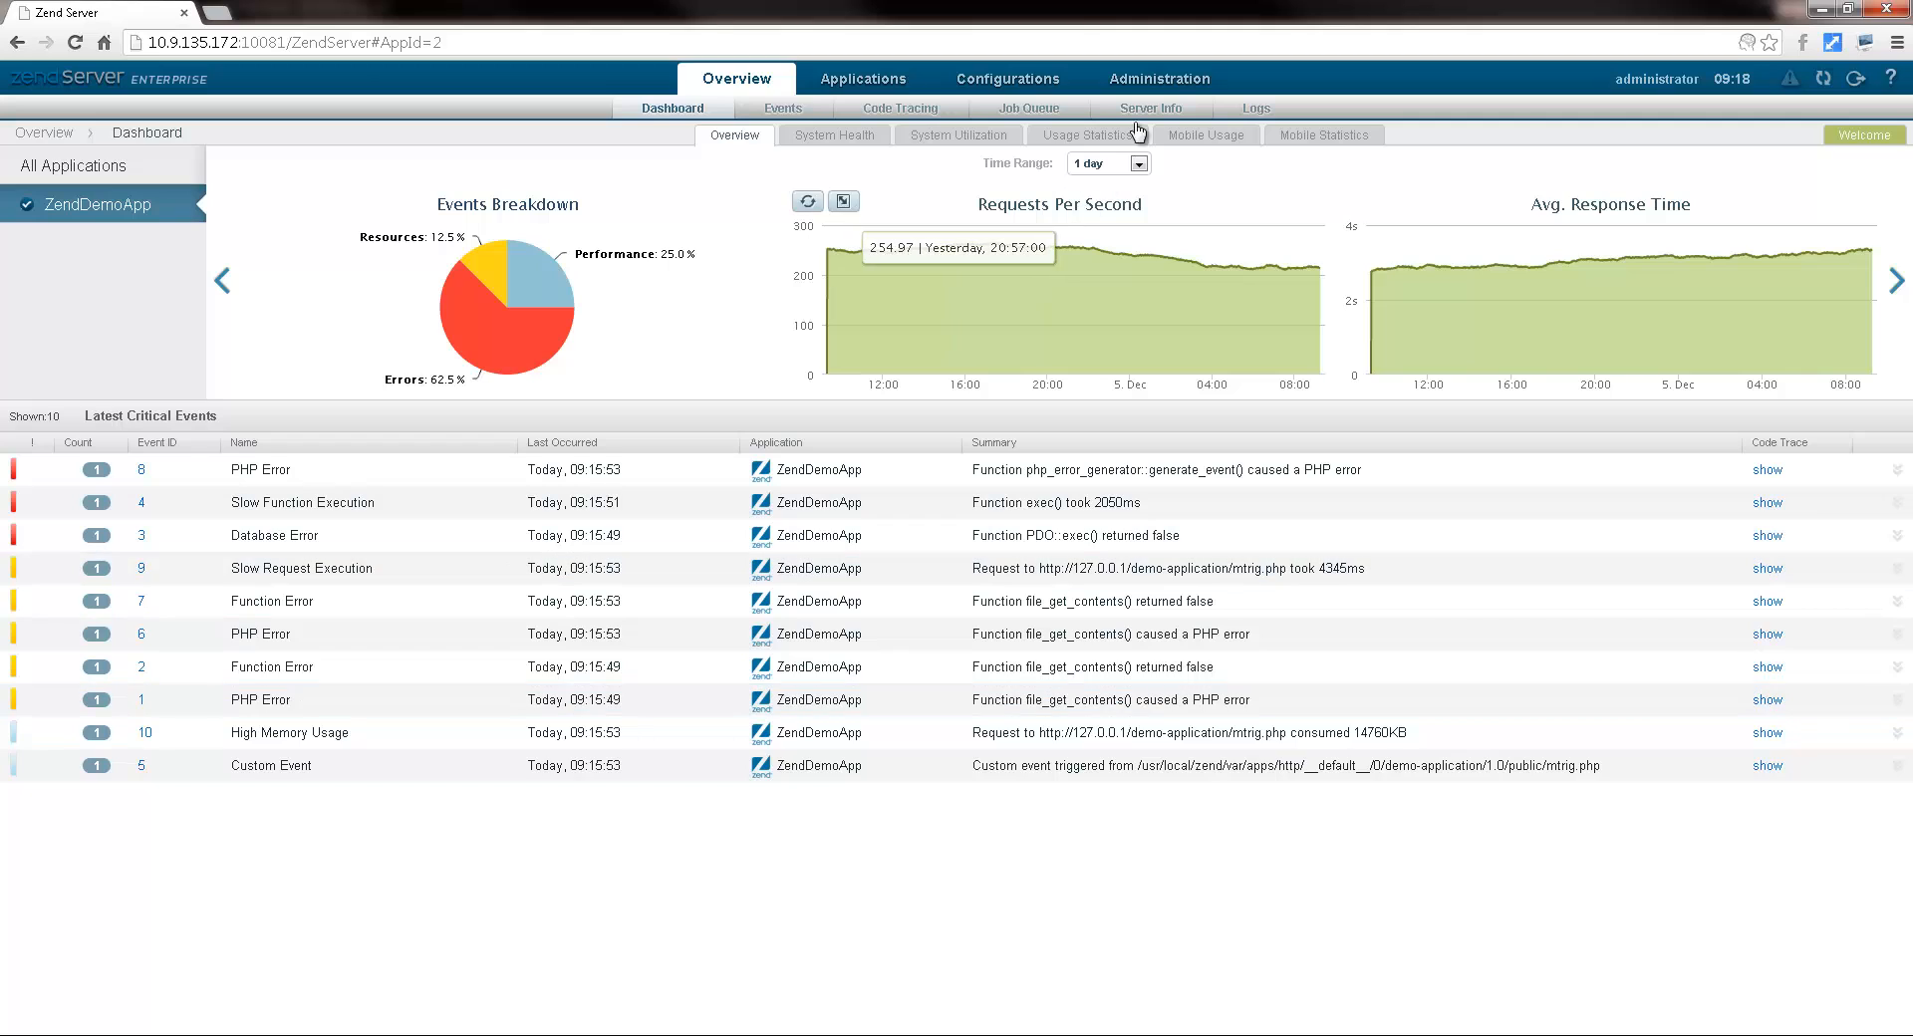
Step: Open the Administration section to list ubuntu1204-a as online
{"action": "left_click", "coordinate": [1169, 75]}
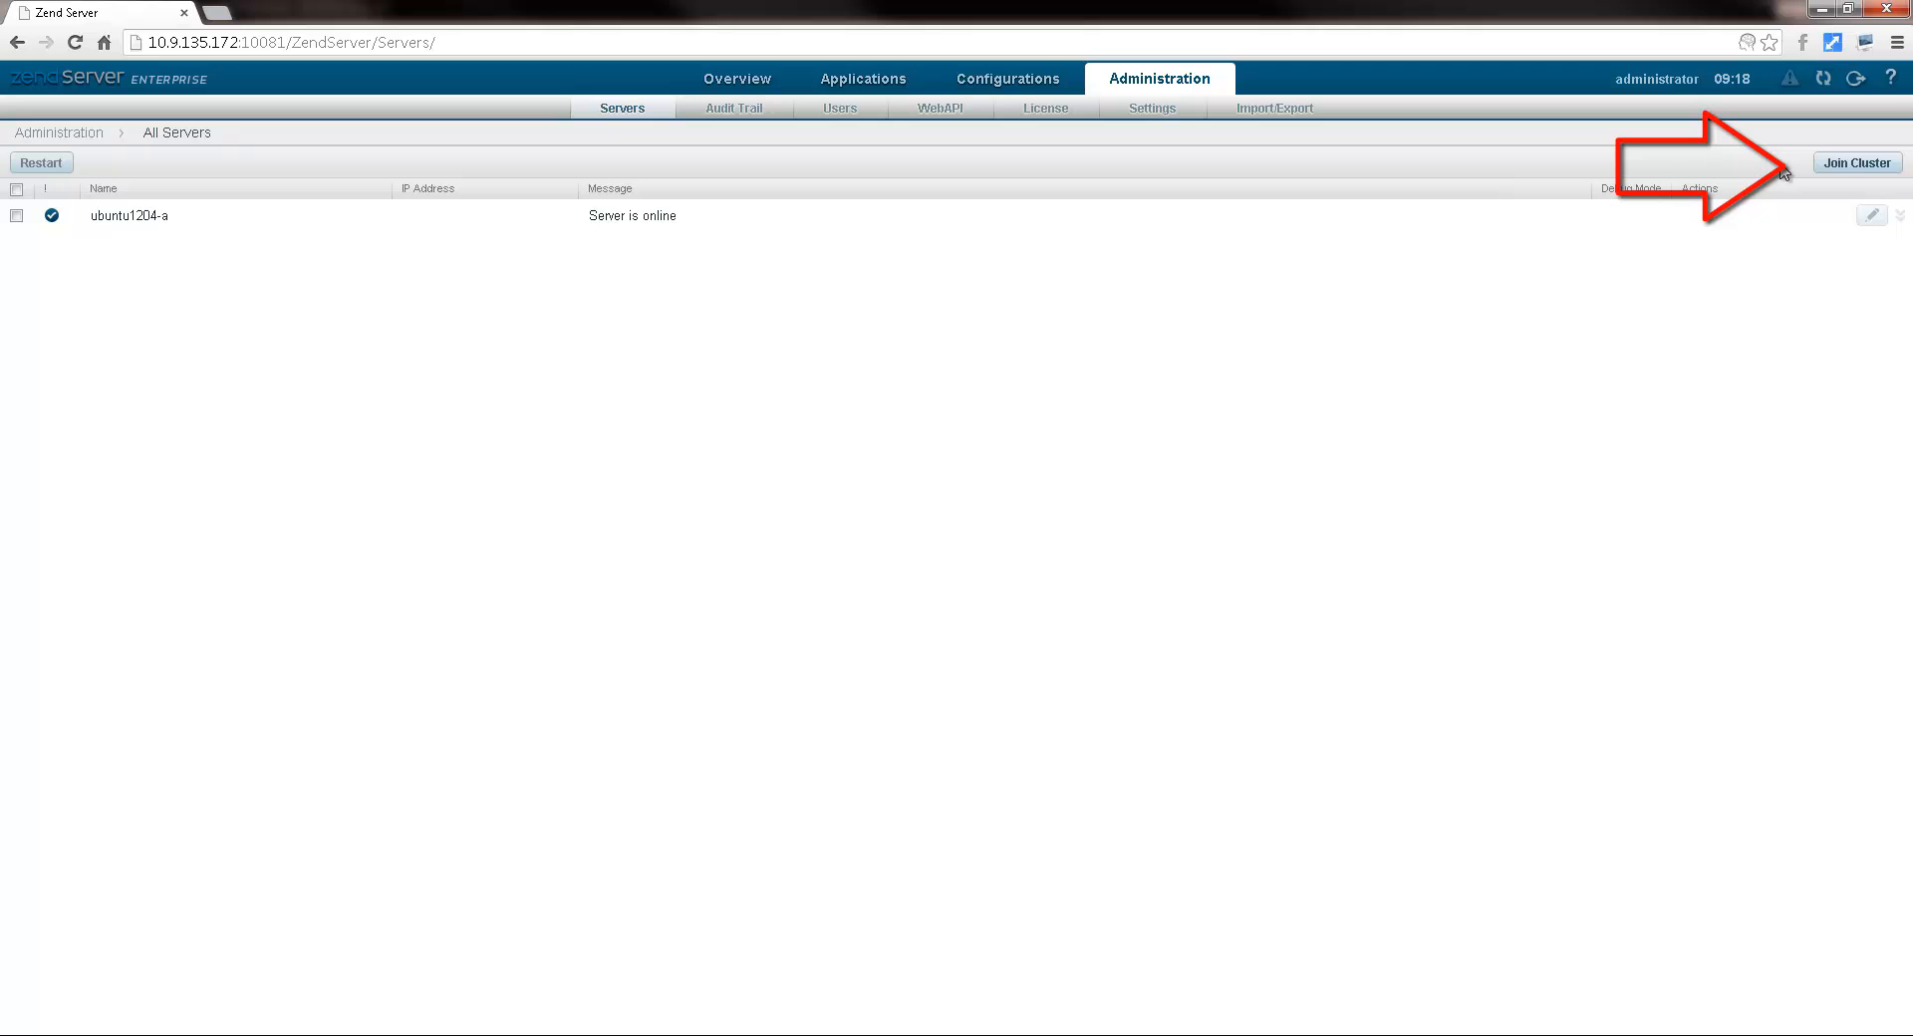
Step: Rename the server to server1 and join it as first cluster member with database zs6 on 10.9.183.83
{"action": "left_click", "coordinate": [1837, 168]}
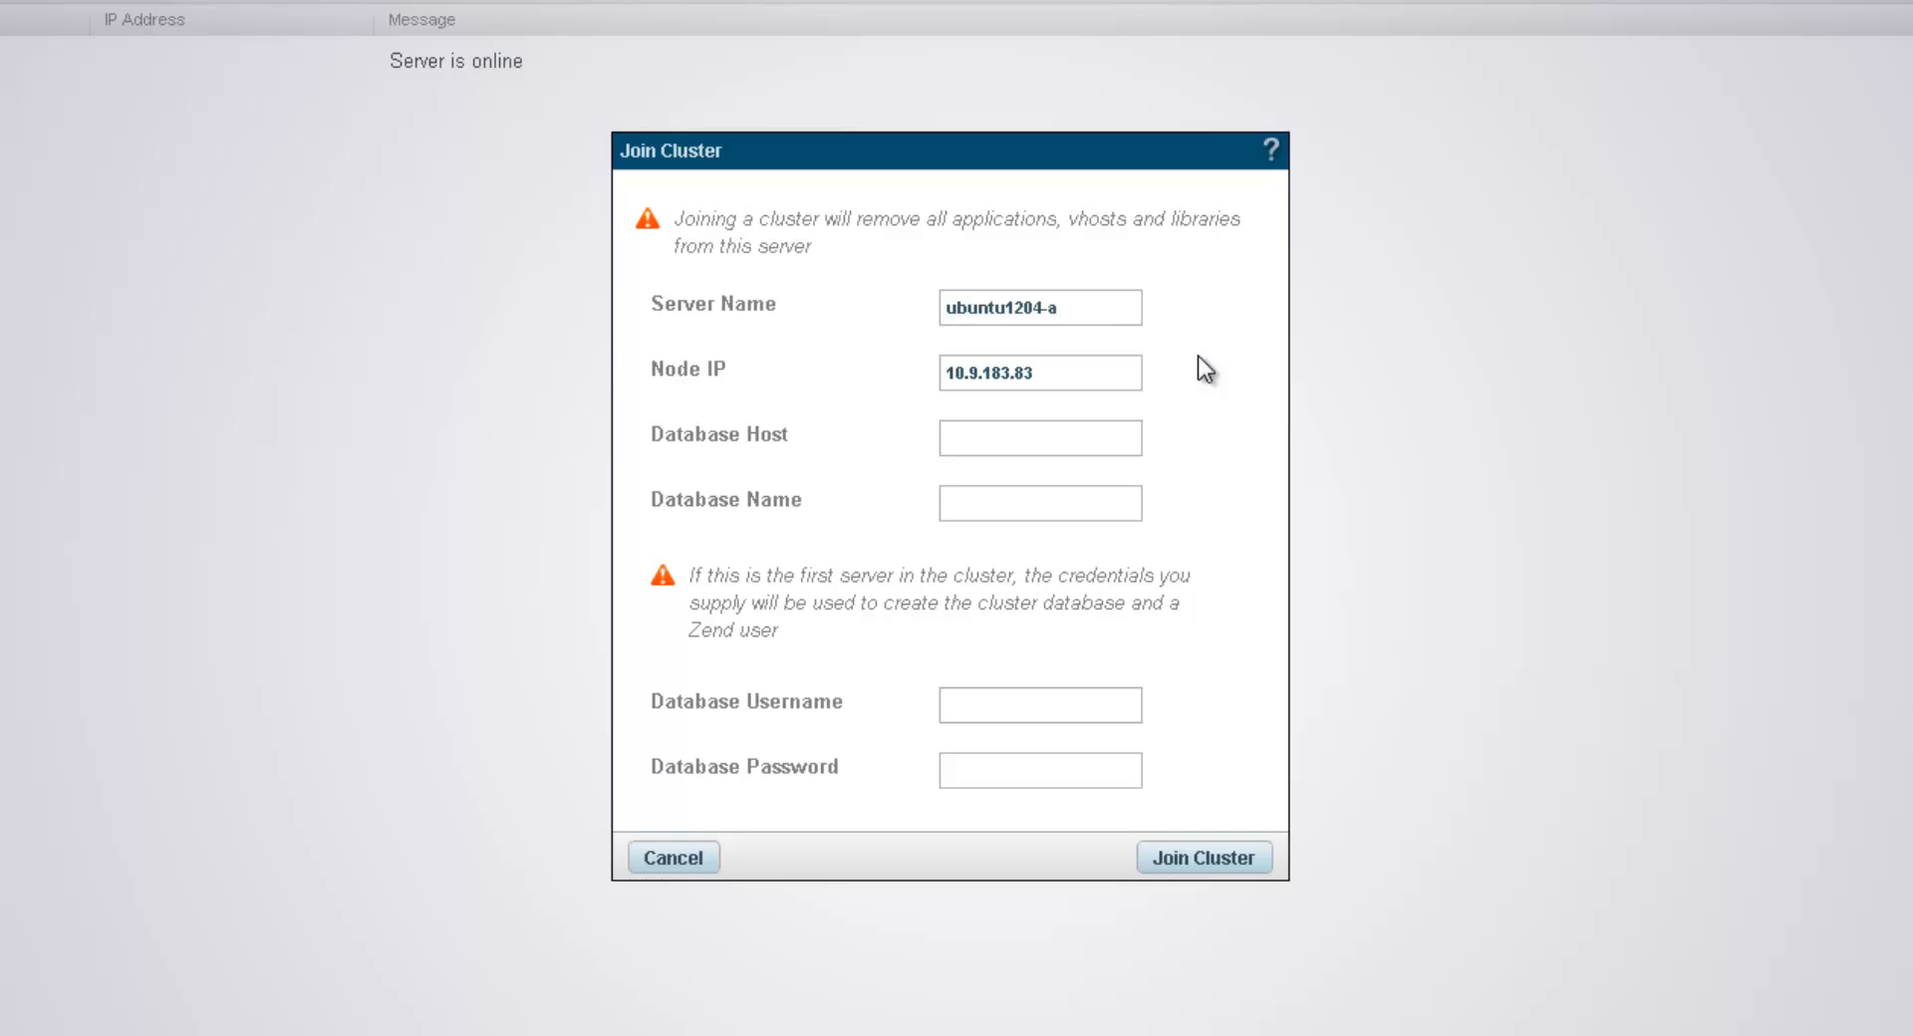
{"action": "left_click_drag", "start_coordinate": [1110, 308], "coordinate": [885, 303]}
{"action": "type", "text": "server1"}
{"action": "left_click_drag", "start_coordinate": [1063, 372], "coordinate": [943, 372]}
{"action": "key", "text": "ctrl+c"}
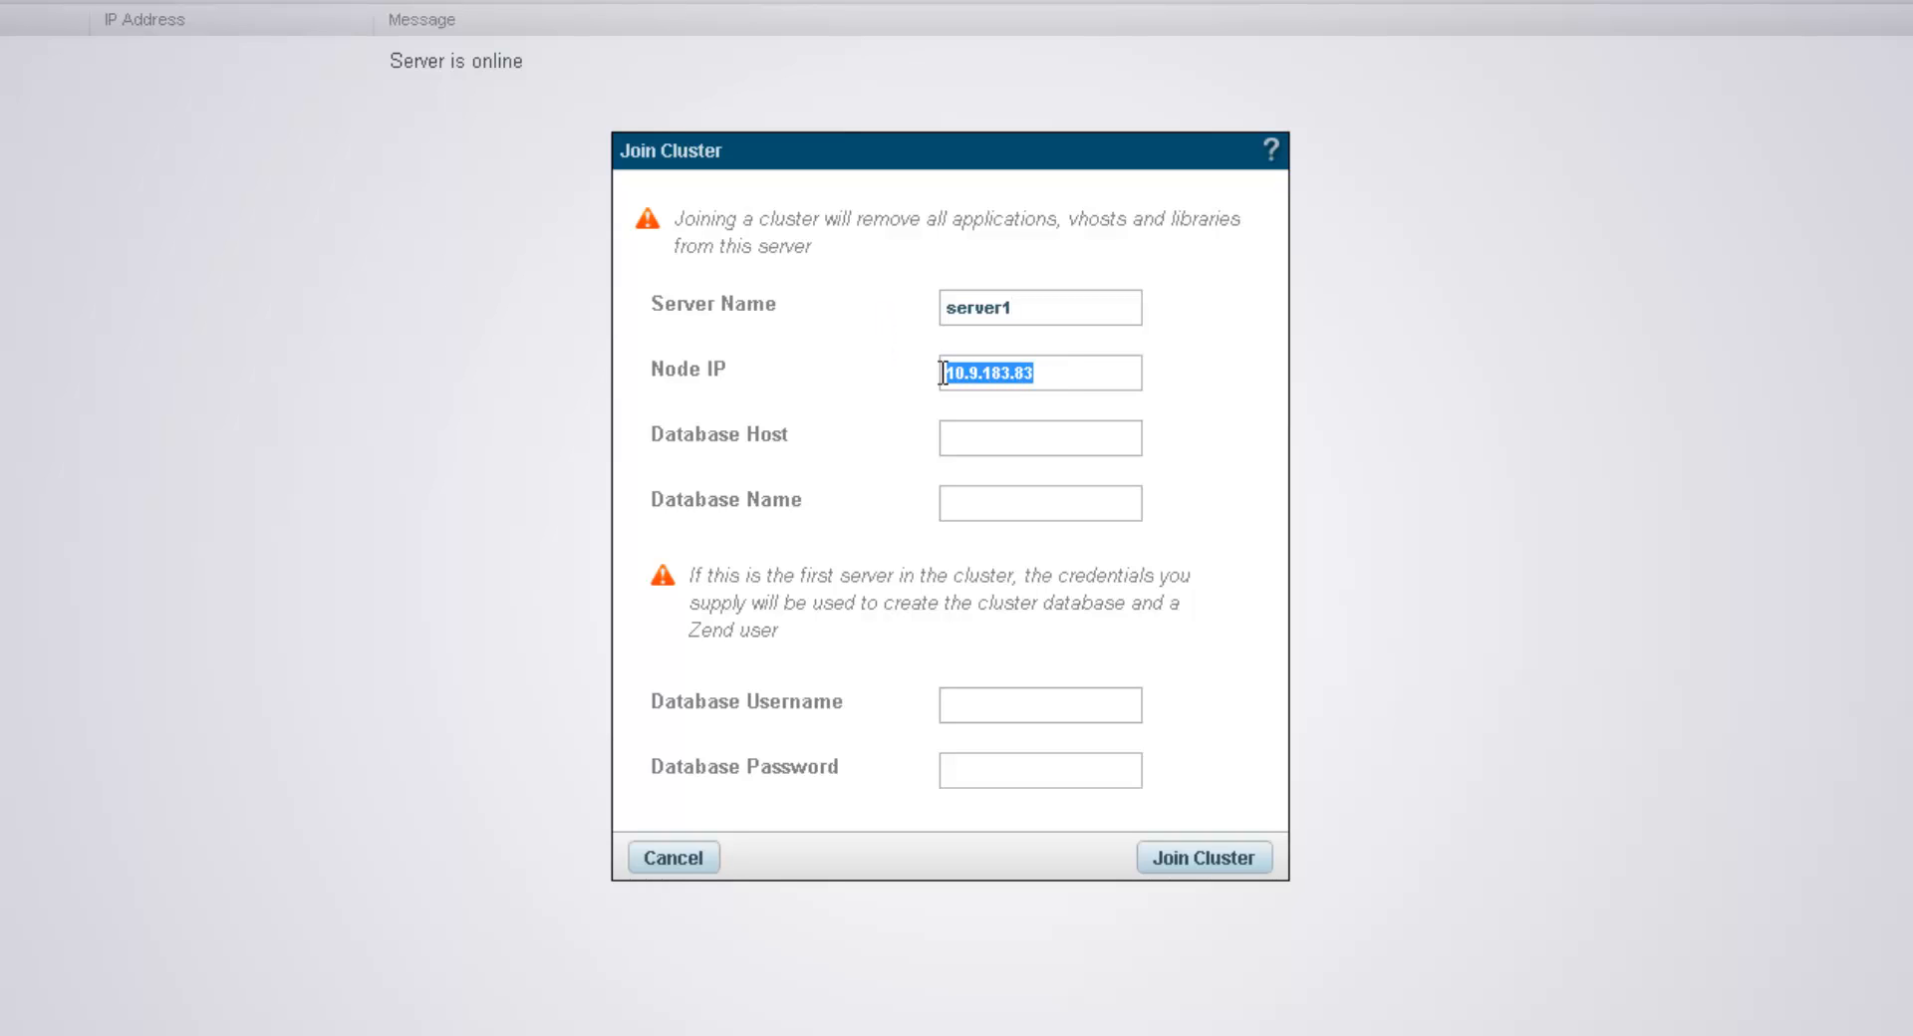
{"action": "left_click", "coordinate": [966, 435]}
{"action": "key", "text": "ctrl+v"}
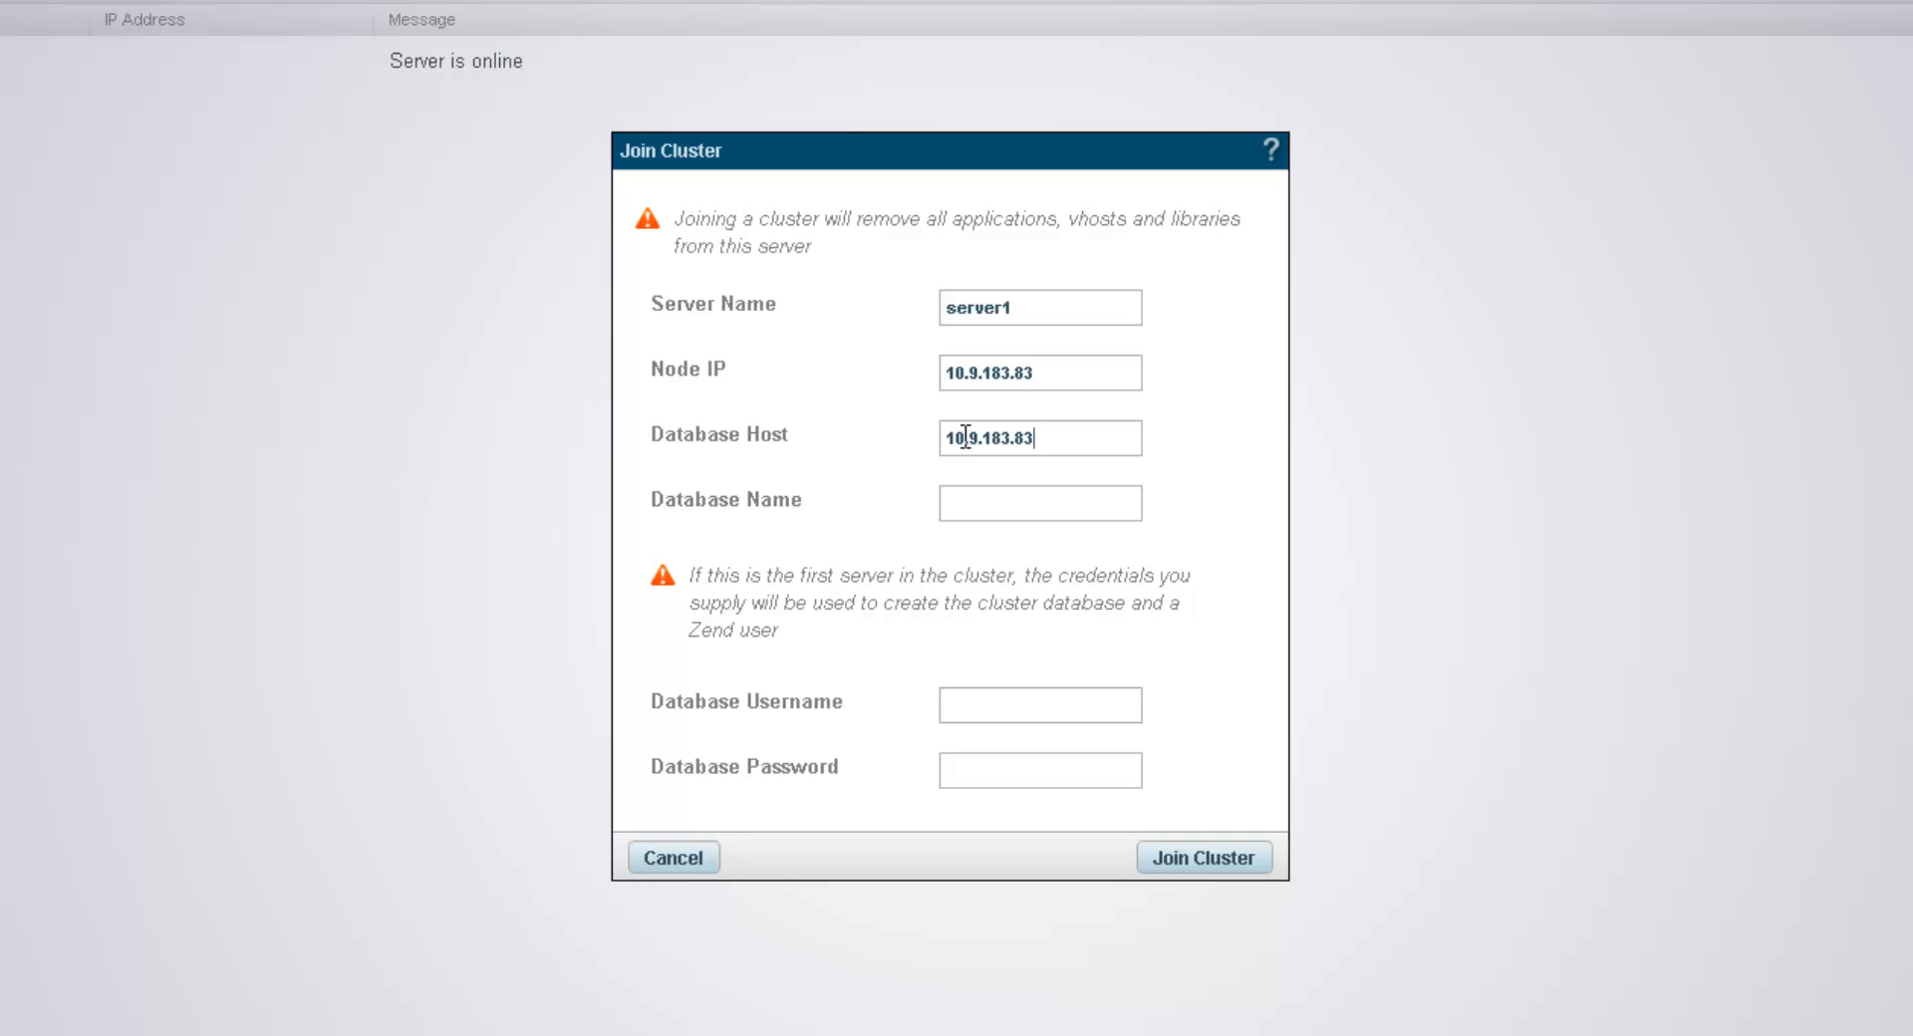
{"action": "left_click", "coordinate": [987, 502]}
{"action": "type", "text": "zs6"}
{"action": "left_click", "coordinate": [979, 695]}
{"action": "type", "text": "rootroot"}
{"action": "left_click", "coordinate": [1217, 856]}
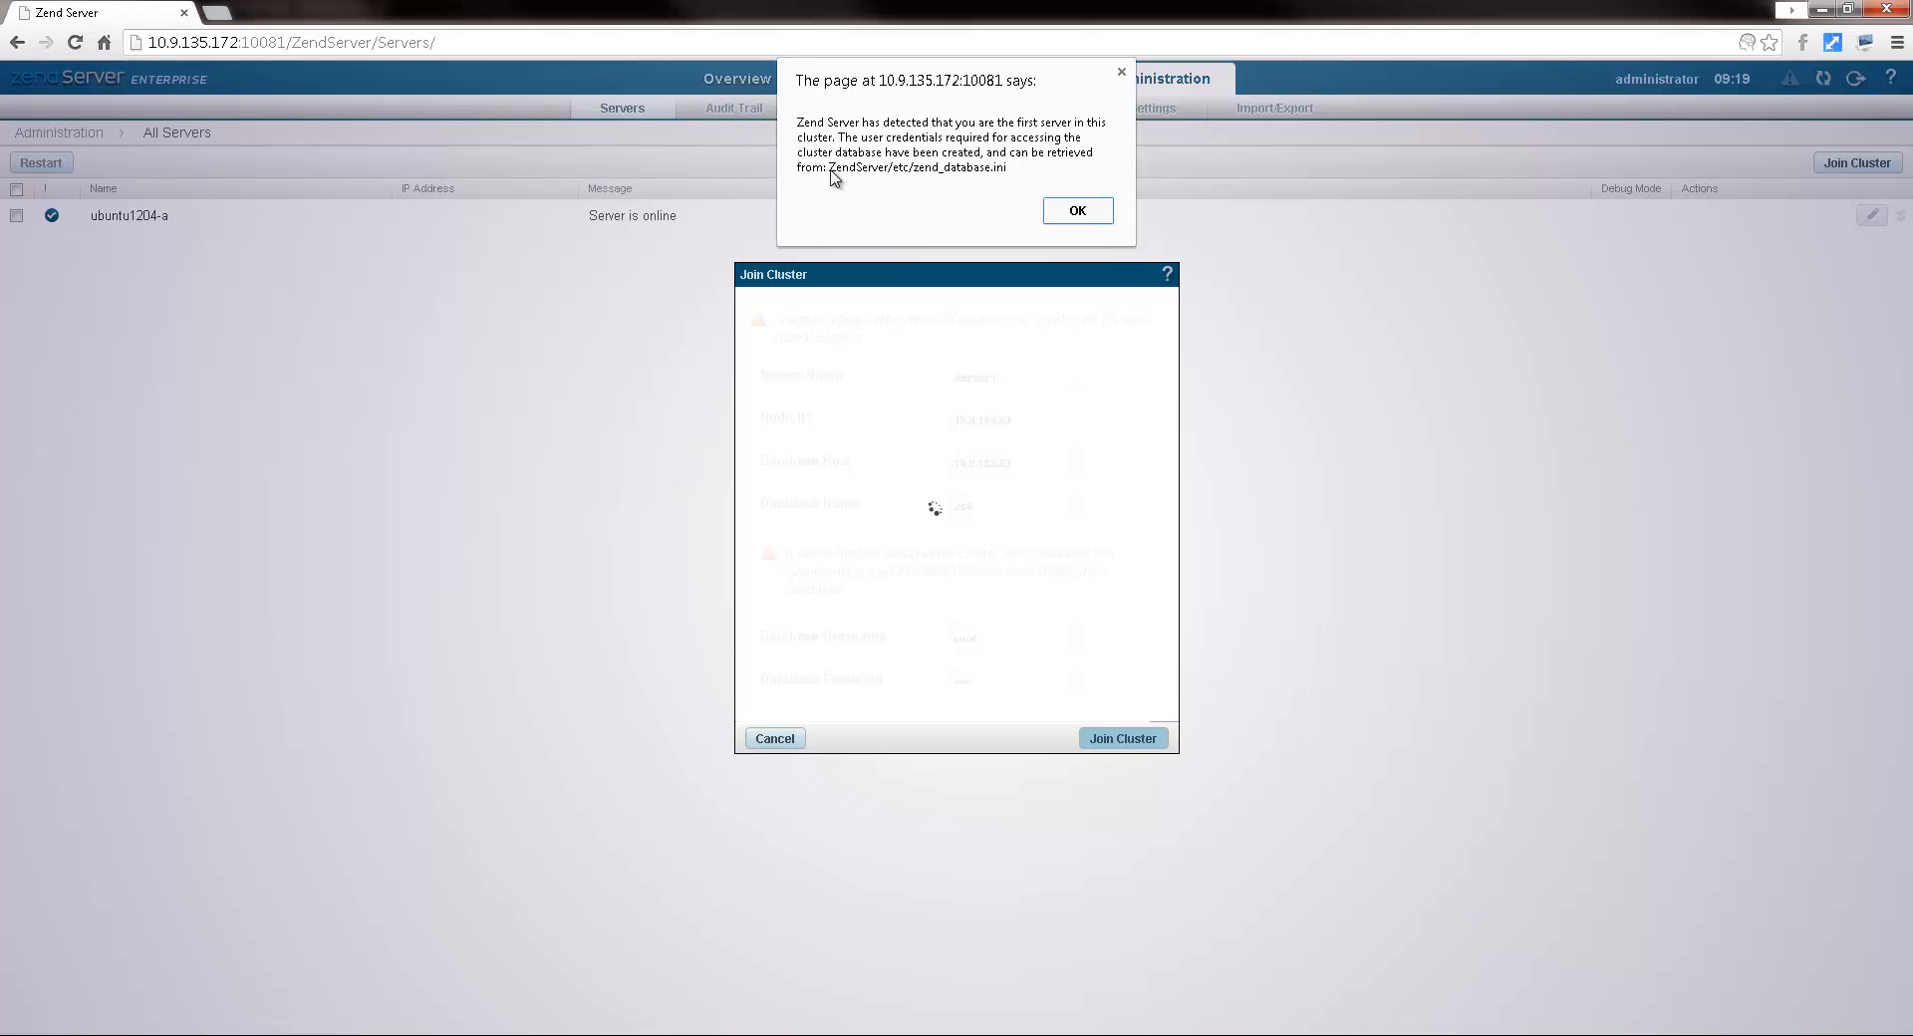
{"action": "left_click", "coordinate": [1078, 210]}
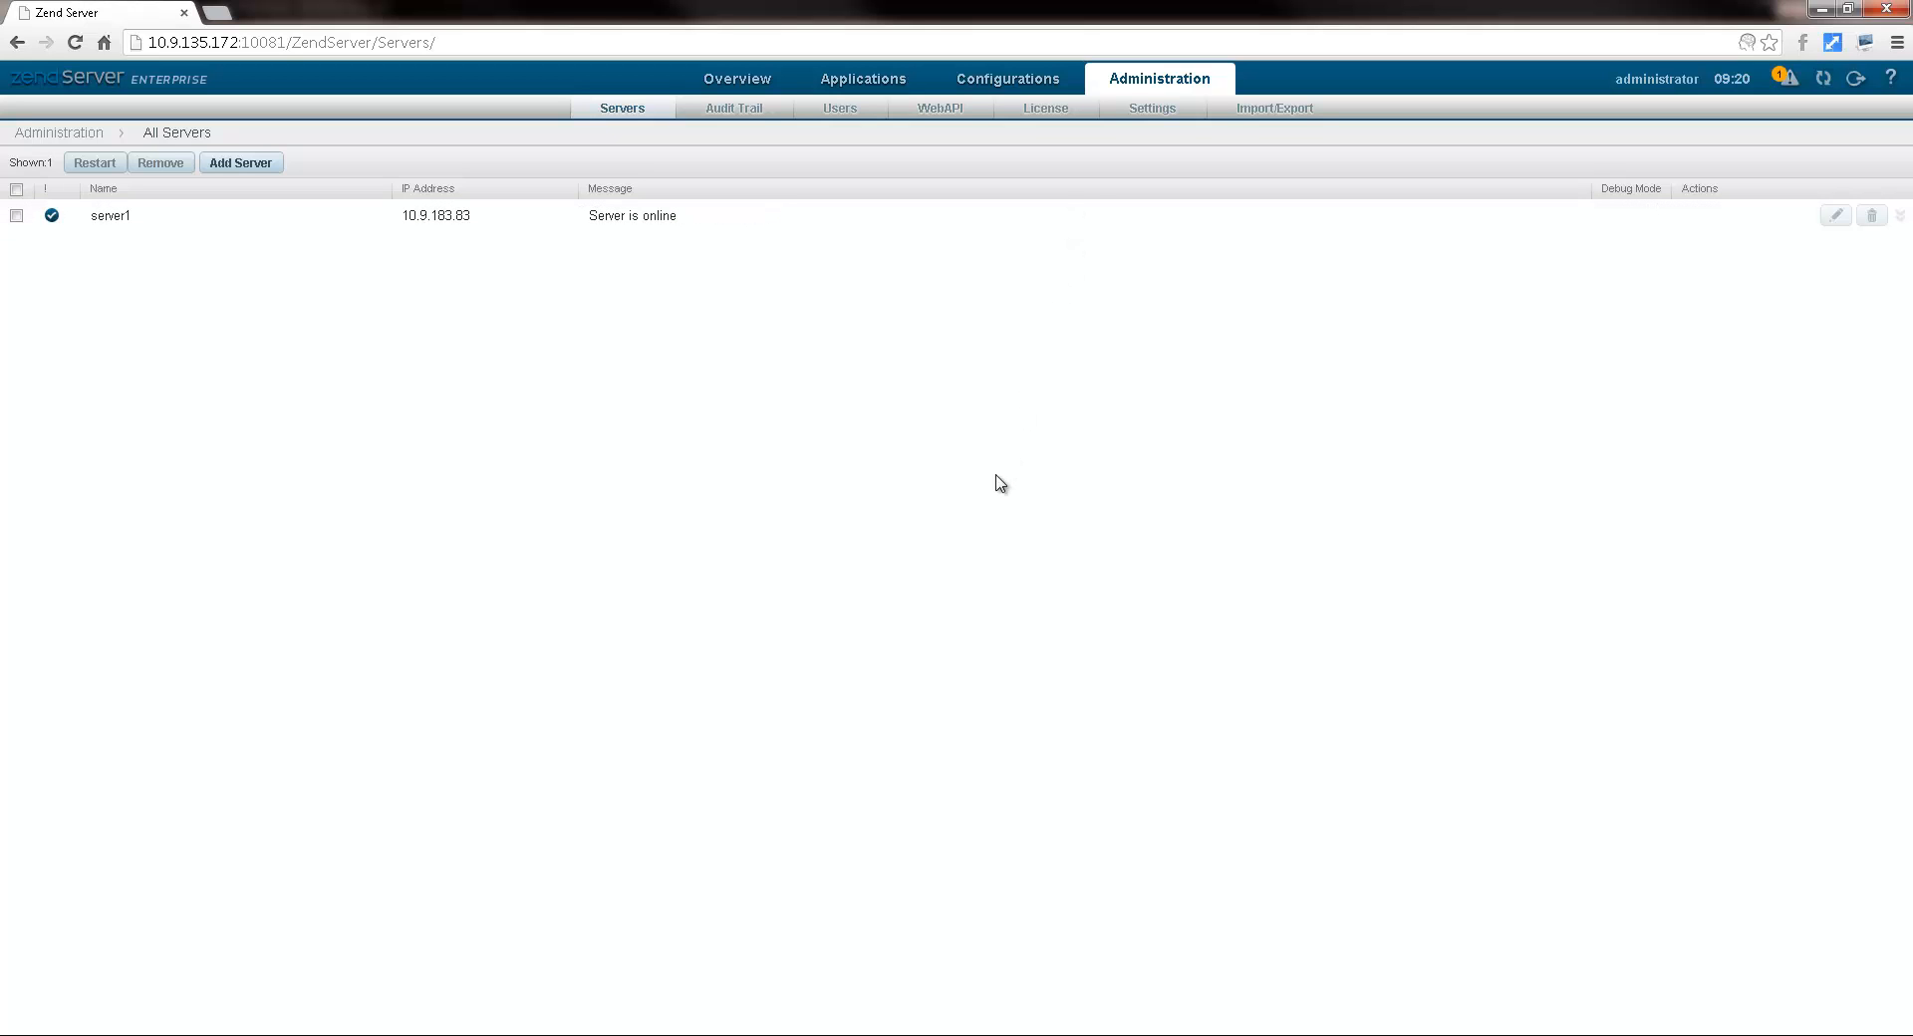
Step: Confirm server1 reports no errors, then show the PHP configuration page listing 83 extensions
{"action": "left_click", "coordinate": [557, 223]}
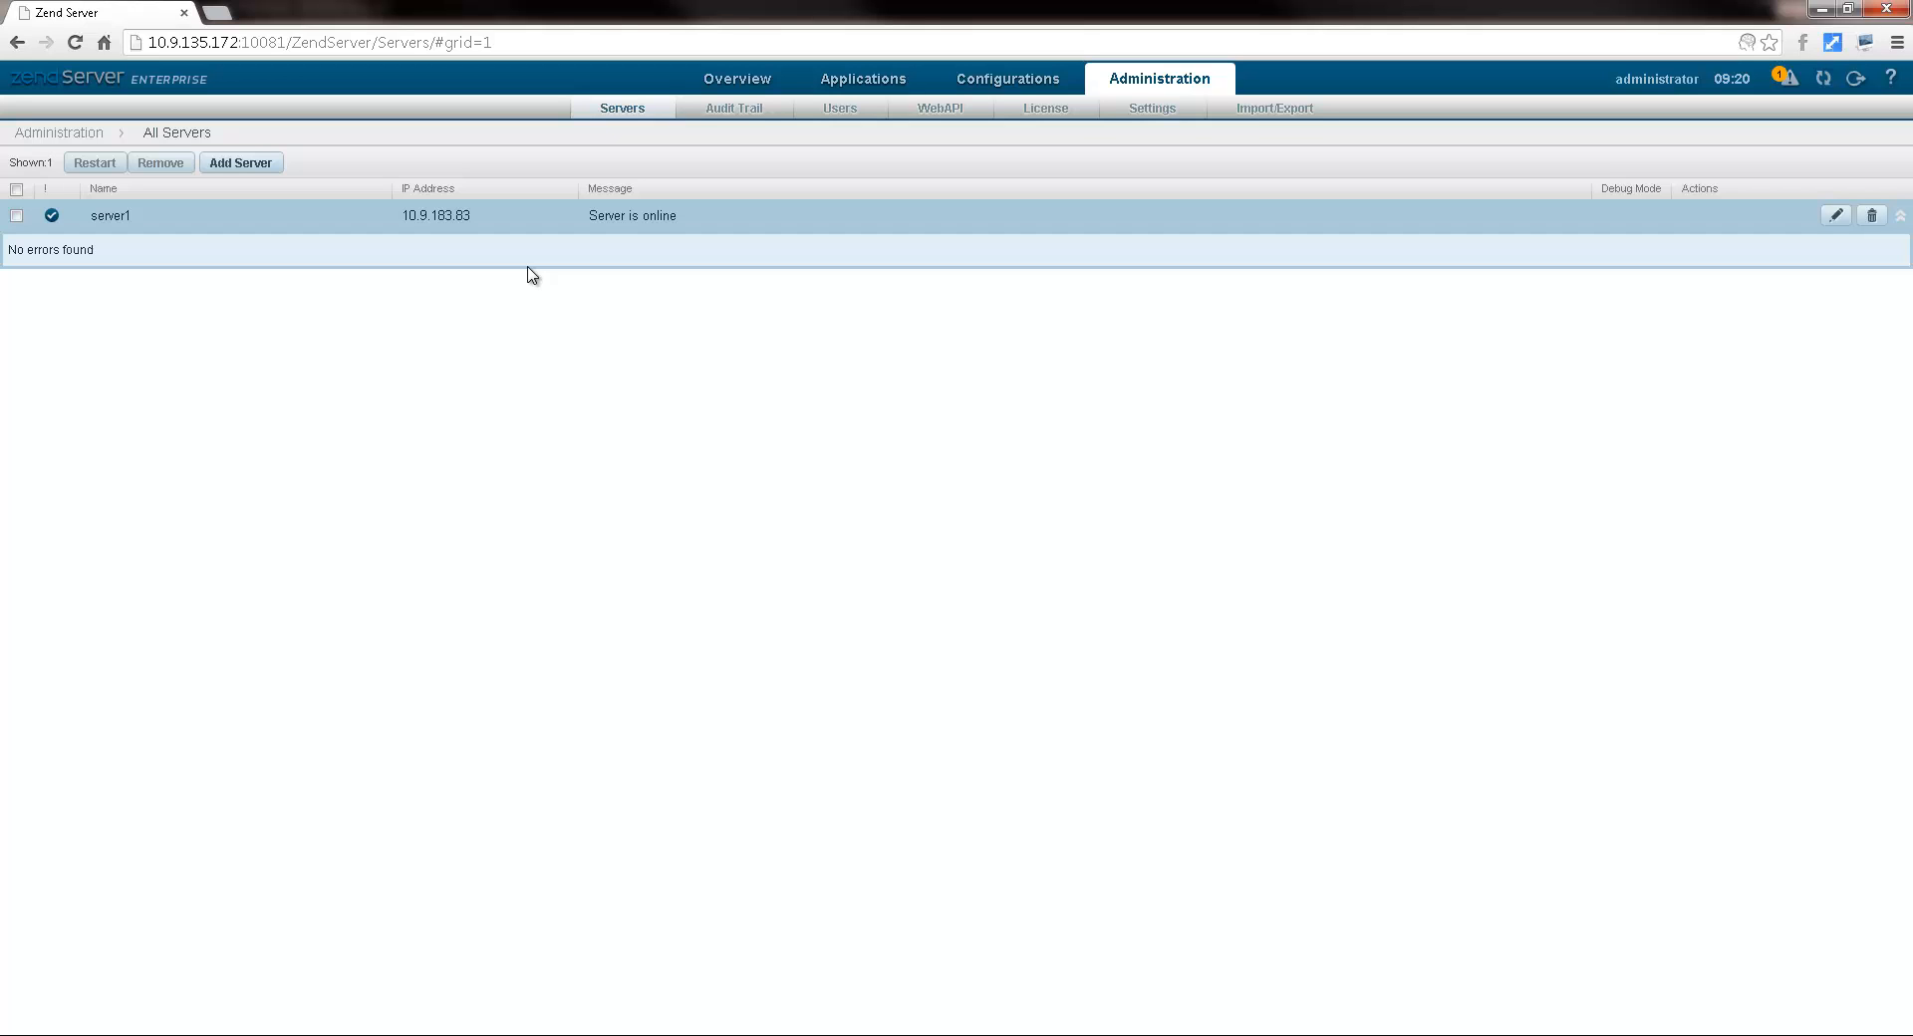
{"action": "mouse_move", "coordinate": [974, 92]}
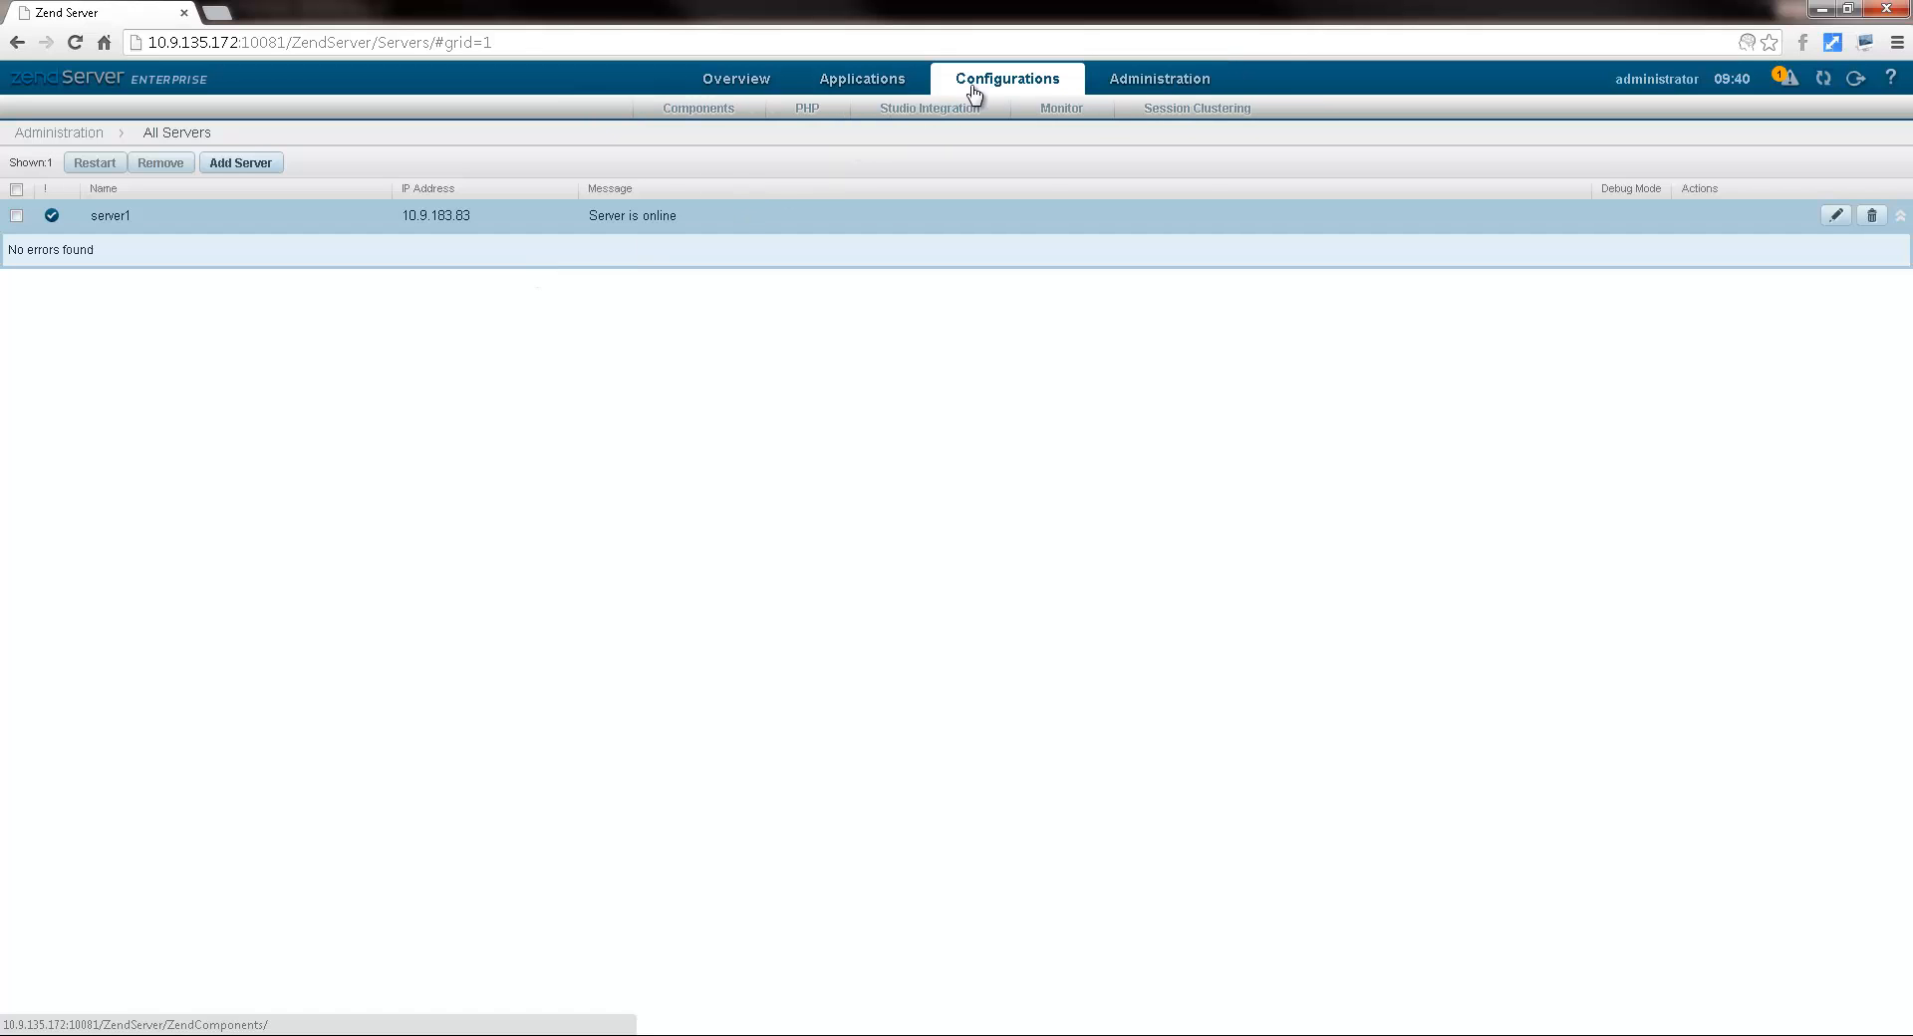
{"action": "left_click", "coordinate": [794, 115]}
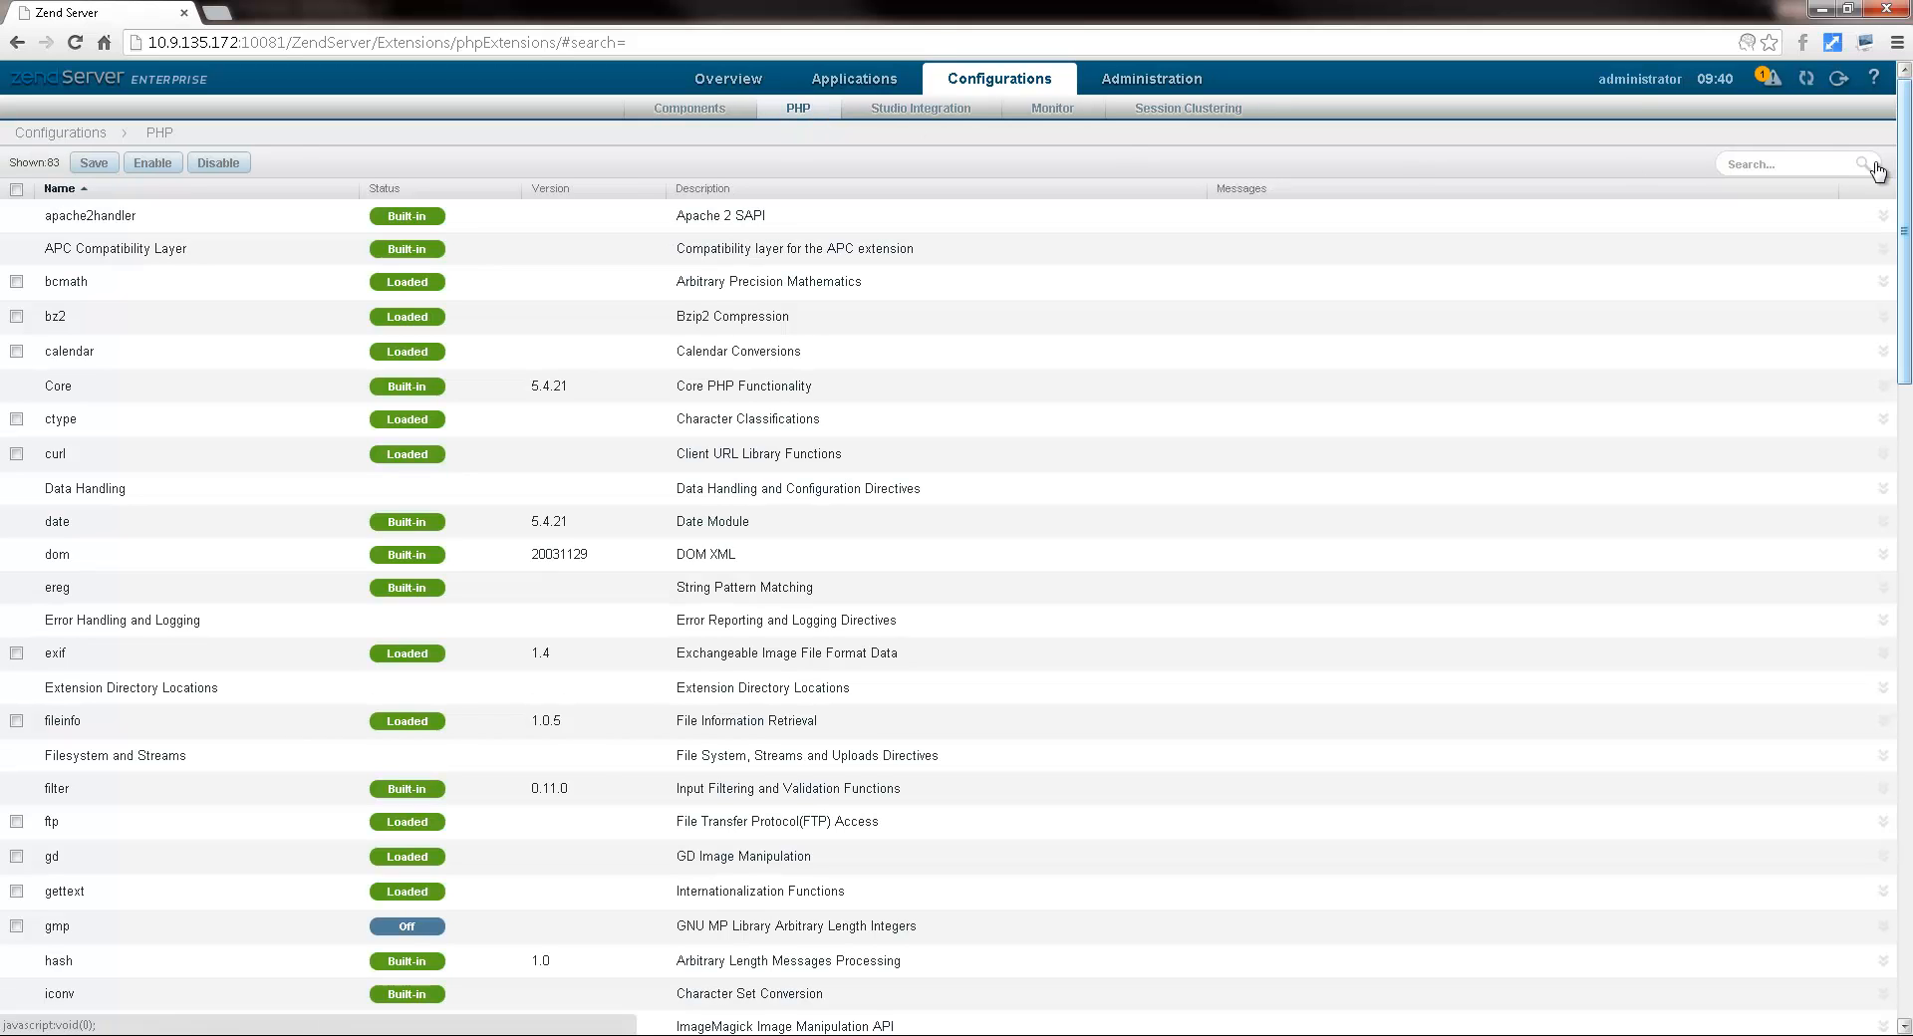
Step: Find display_errors in the PHP settings, switch it Off and save
{"action": "left_click", "coordinate": [1810, 162]}
{"action": "type", "text": "displa"}
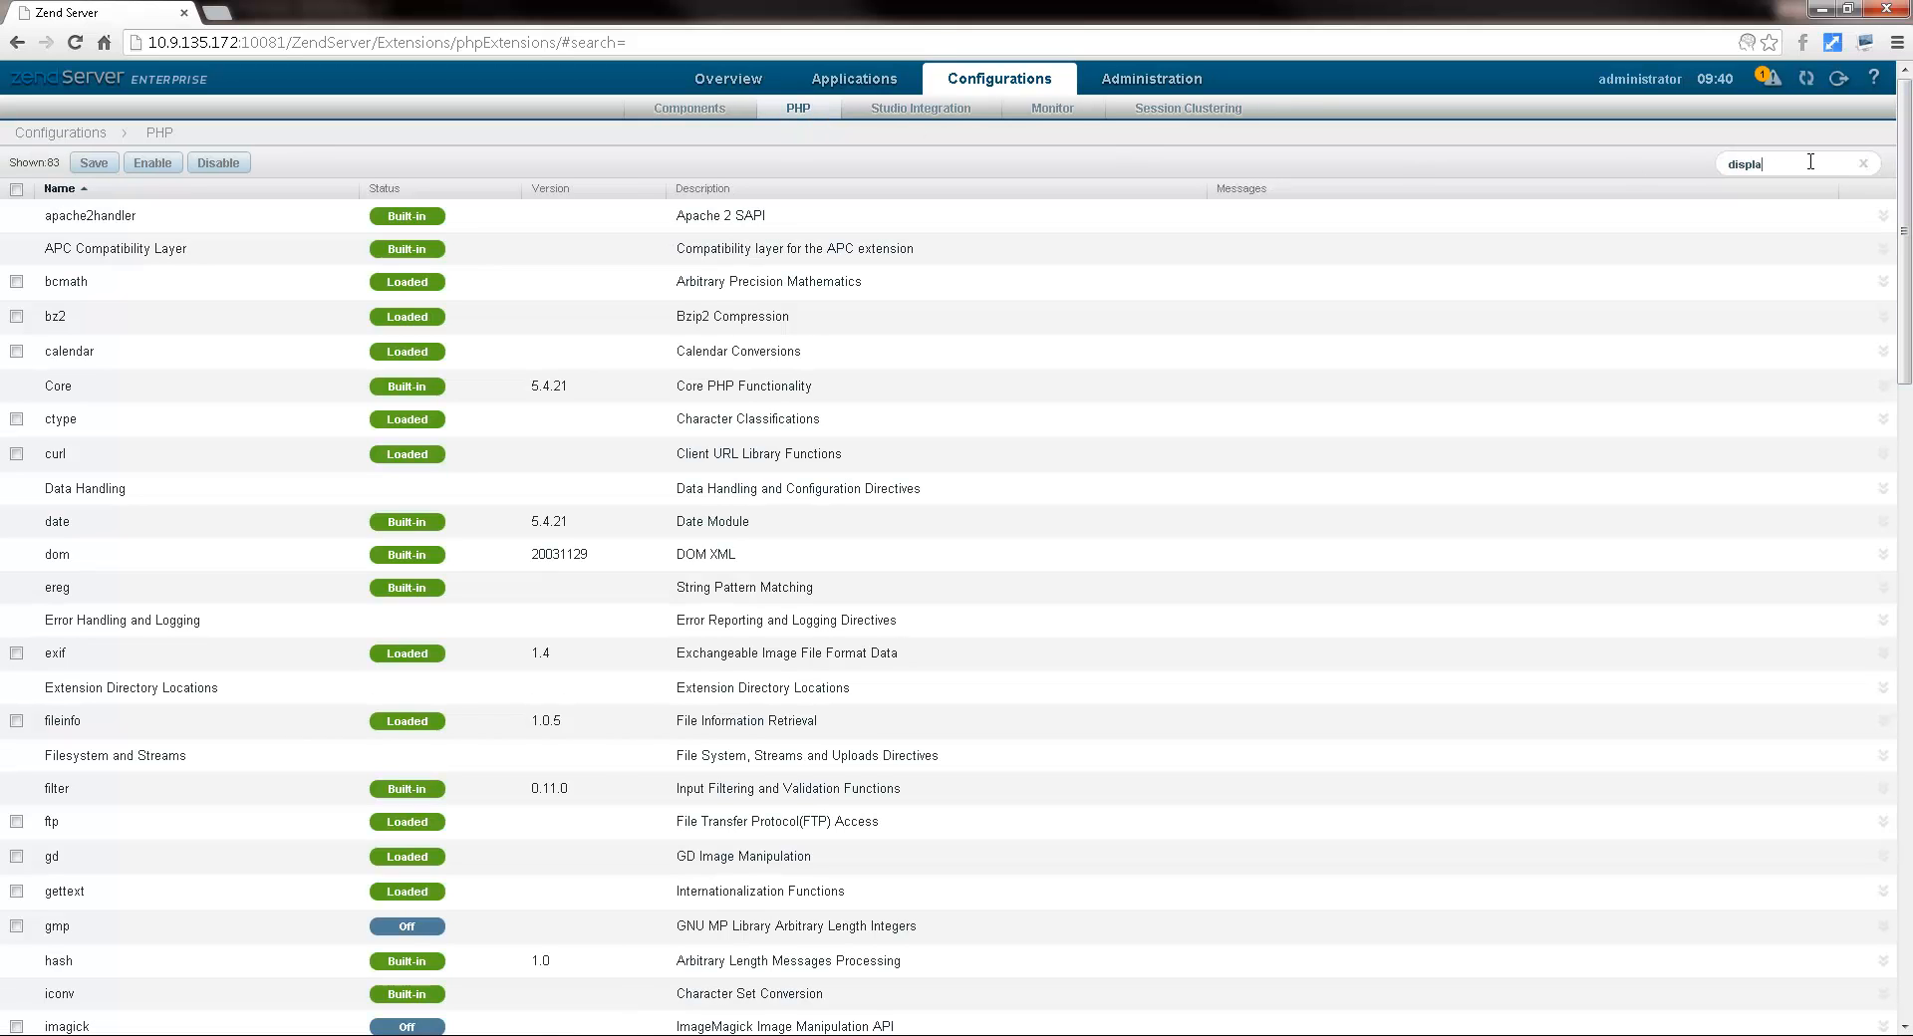
{"action": "type", "text": "y_errors"}
{"action": "key", "text": "Return"}
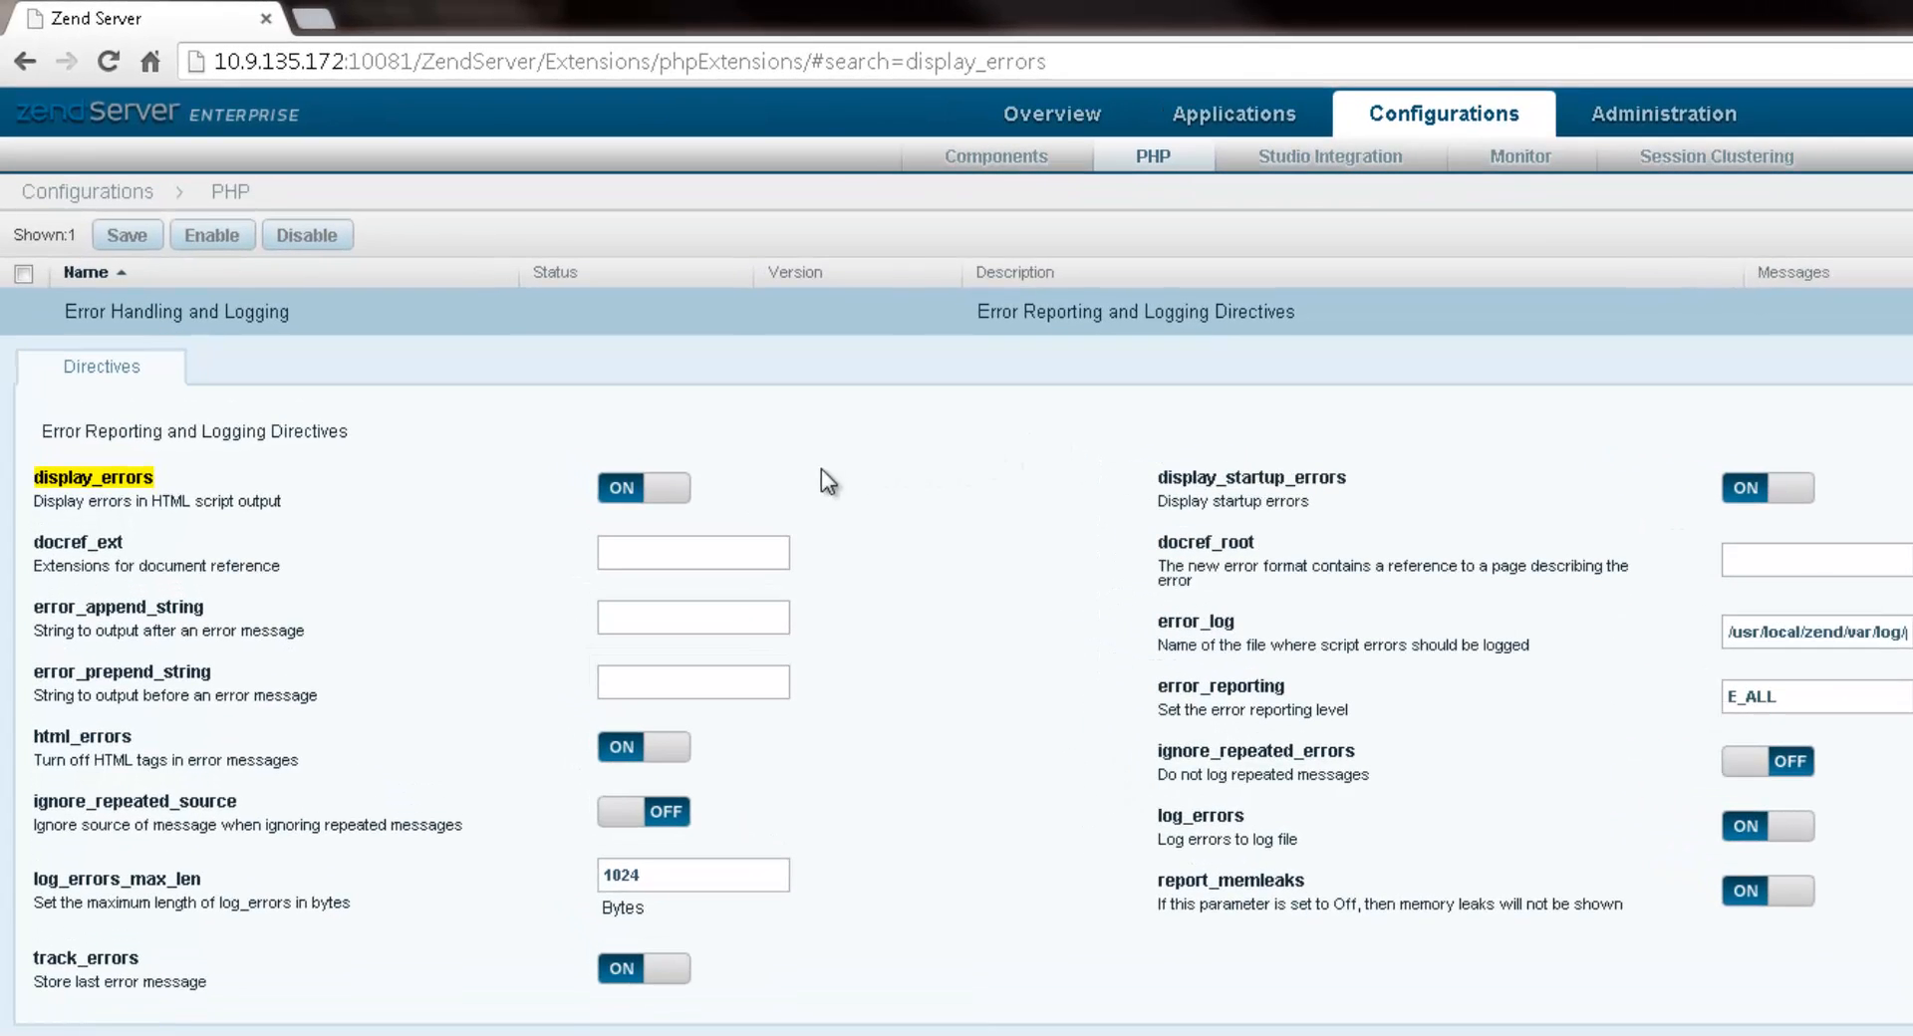
{"action": "left_click", "coordinate": [673, 489]}
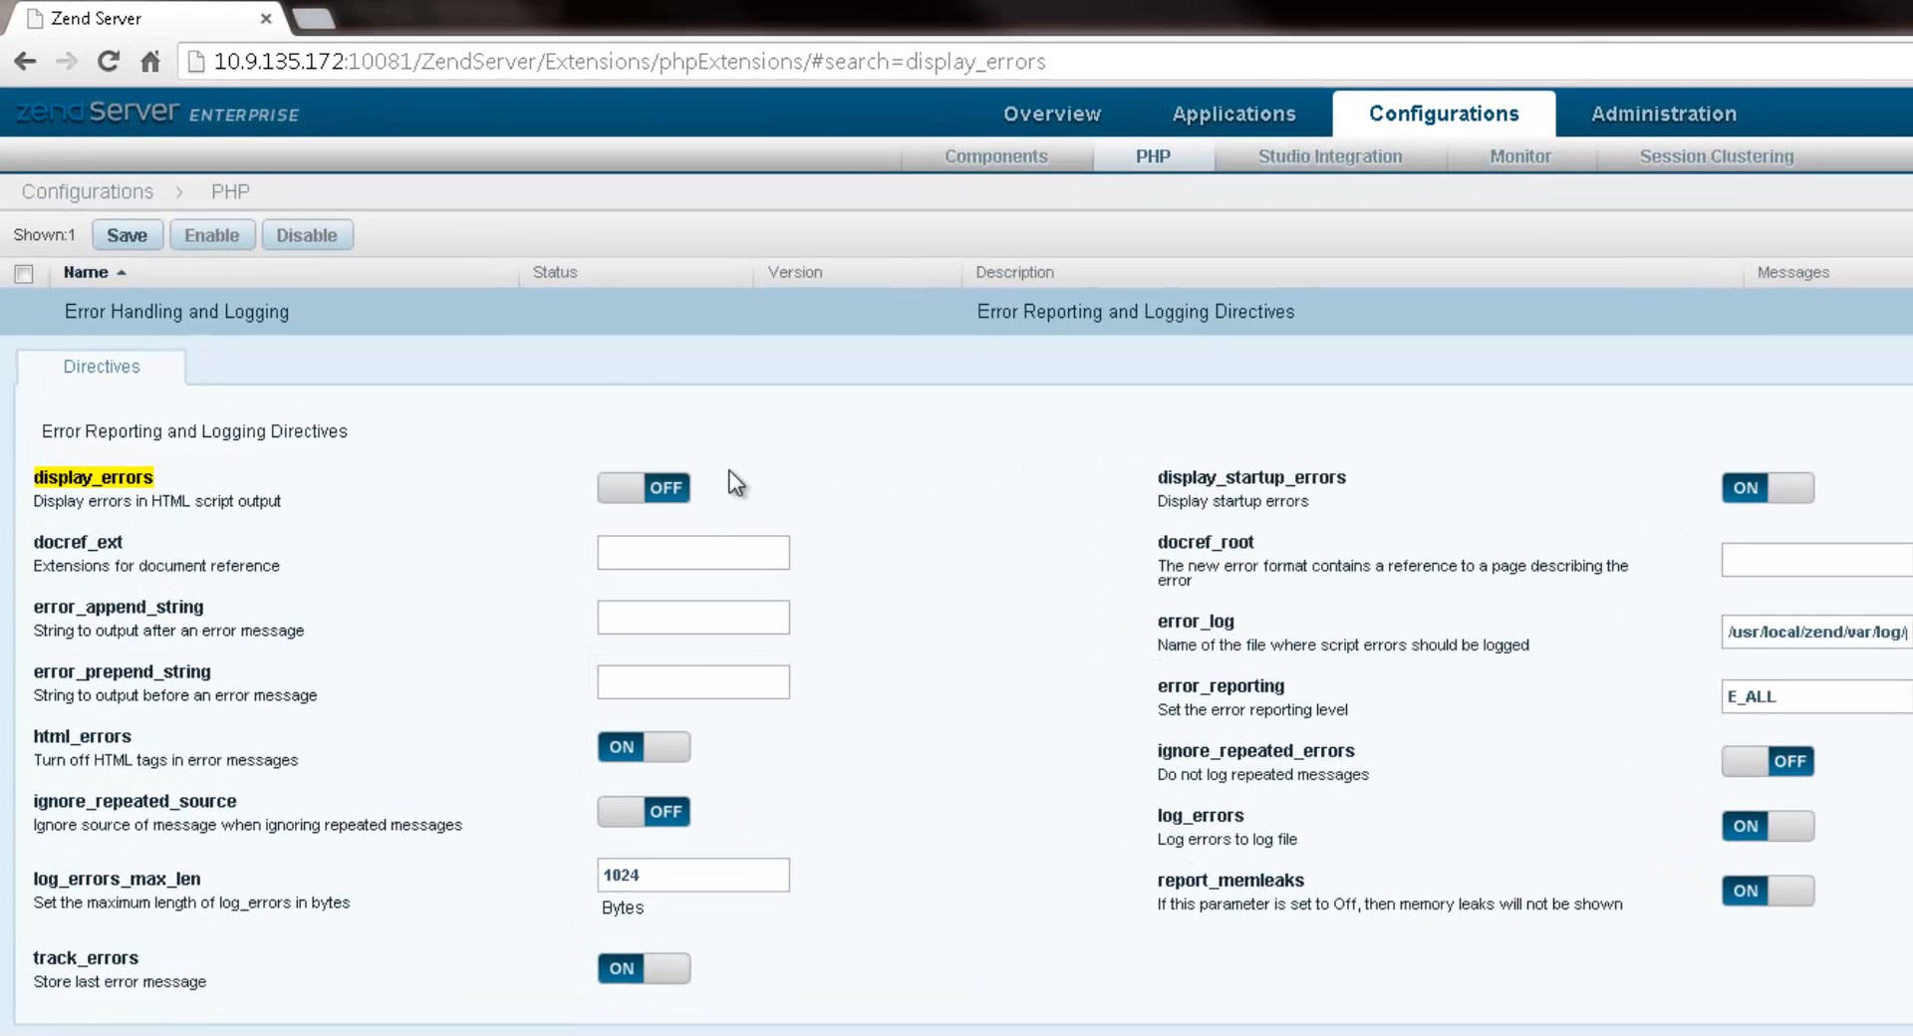
{"action": "left_click", "coordinate": [127, 242]}
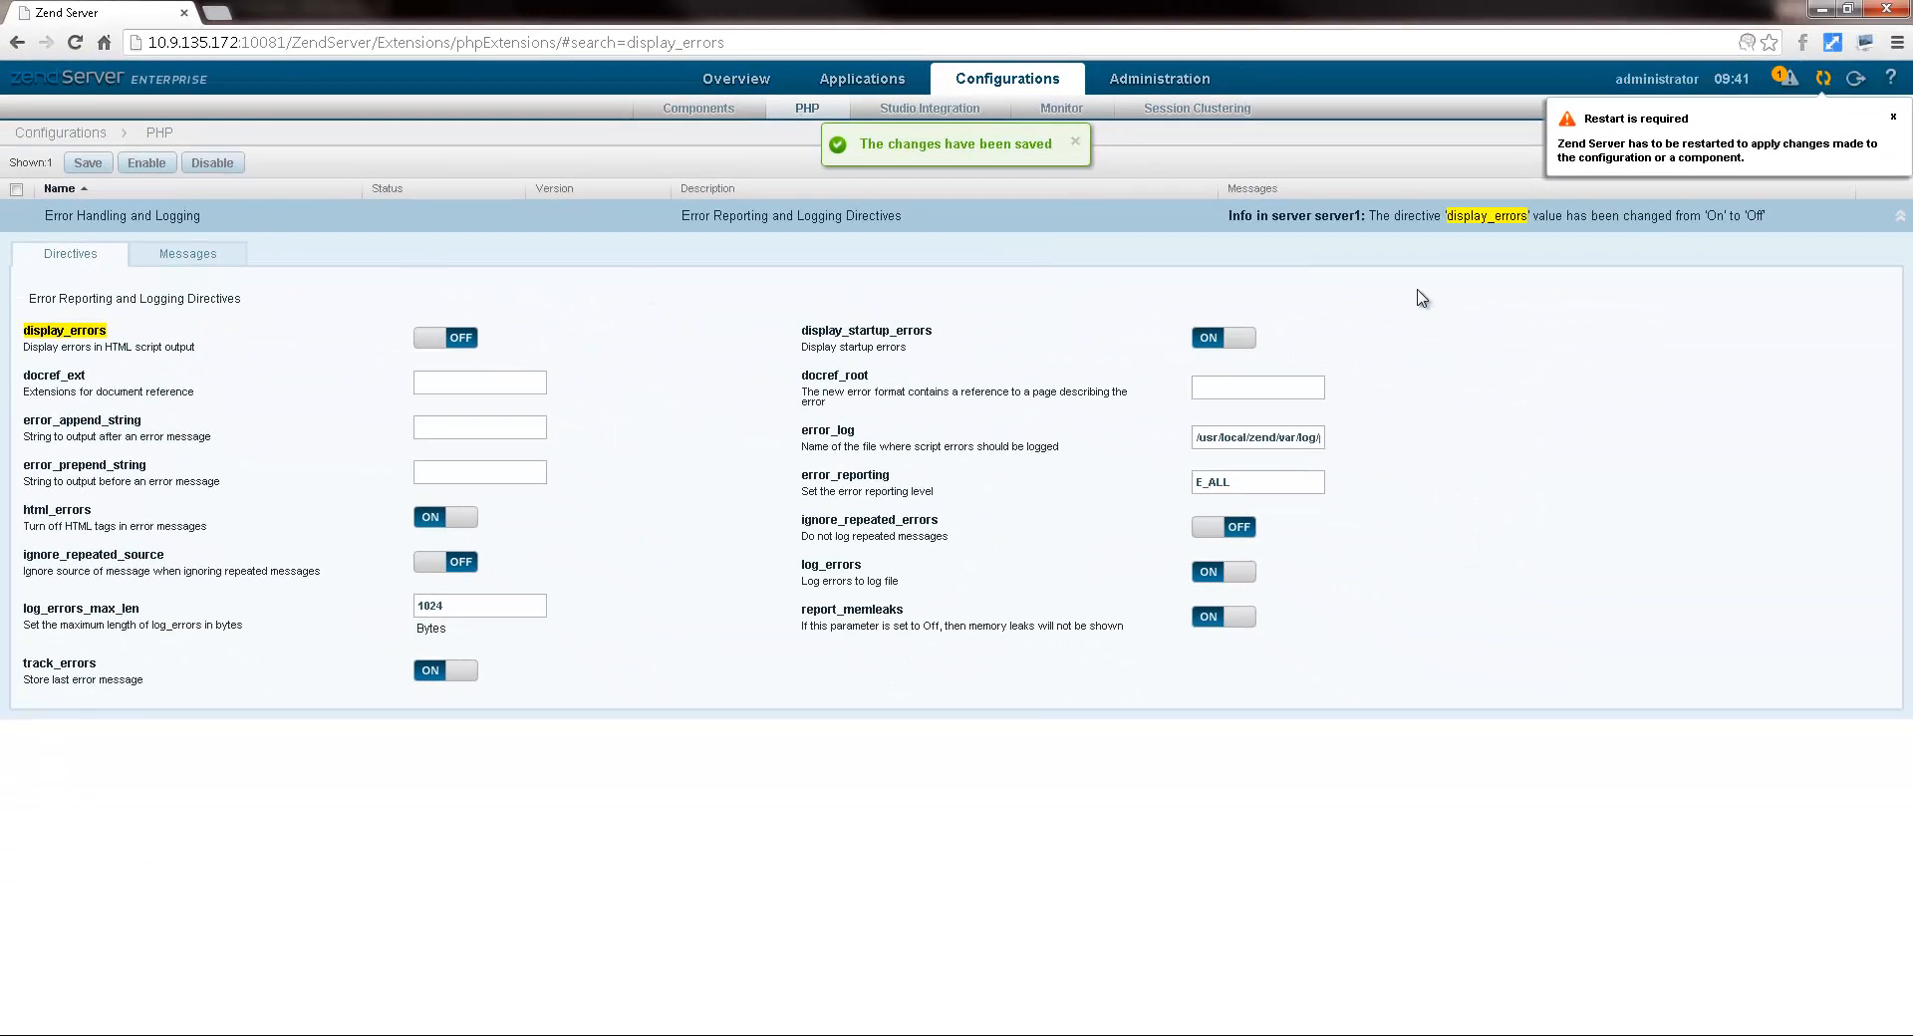
Step: Restart the server to apply the change and go to the Applications list
{"action": "left_click", "coordinate": [1822, 79]}
{"action": "left_click", "coordinate": [1147, 631]}
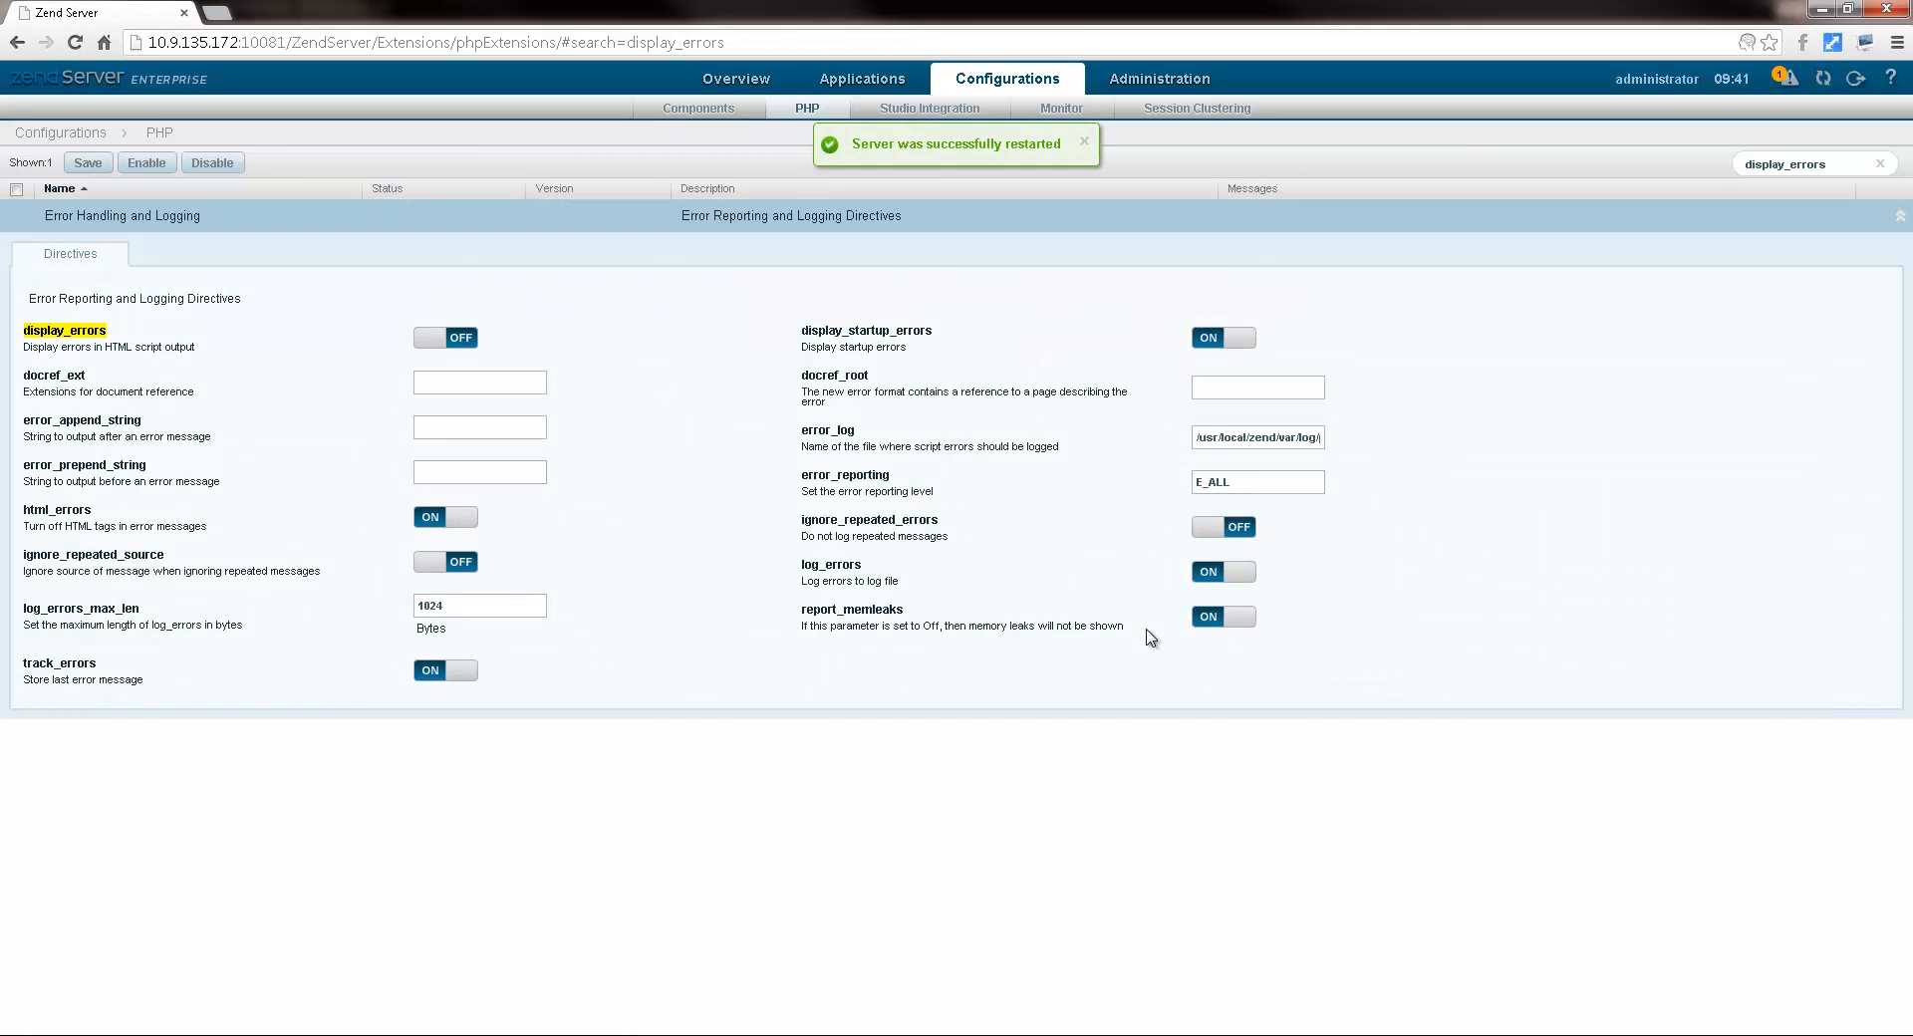
{"action": "left_click", "coordinate": [877, 77]}
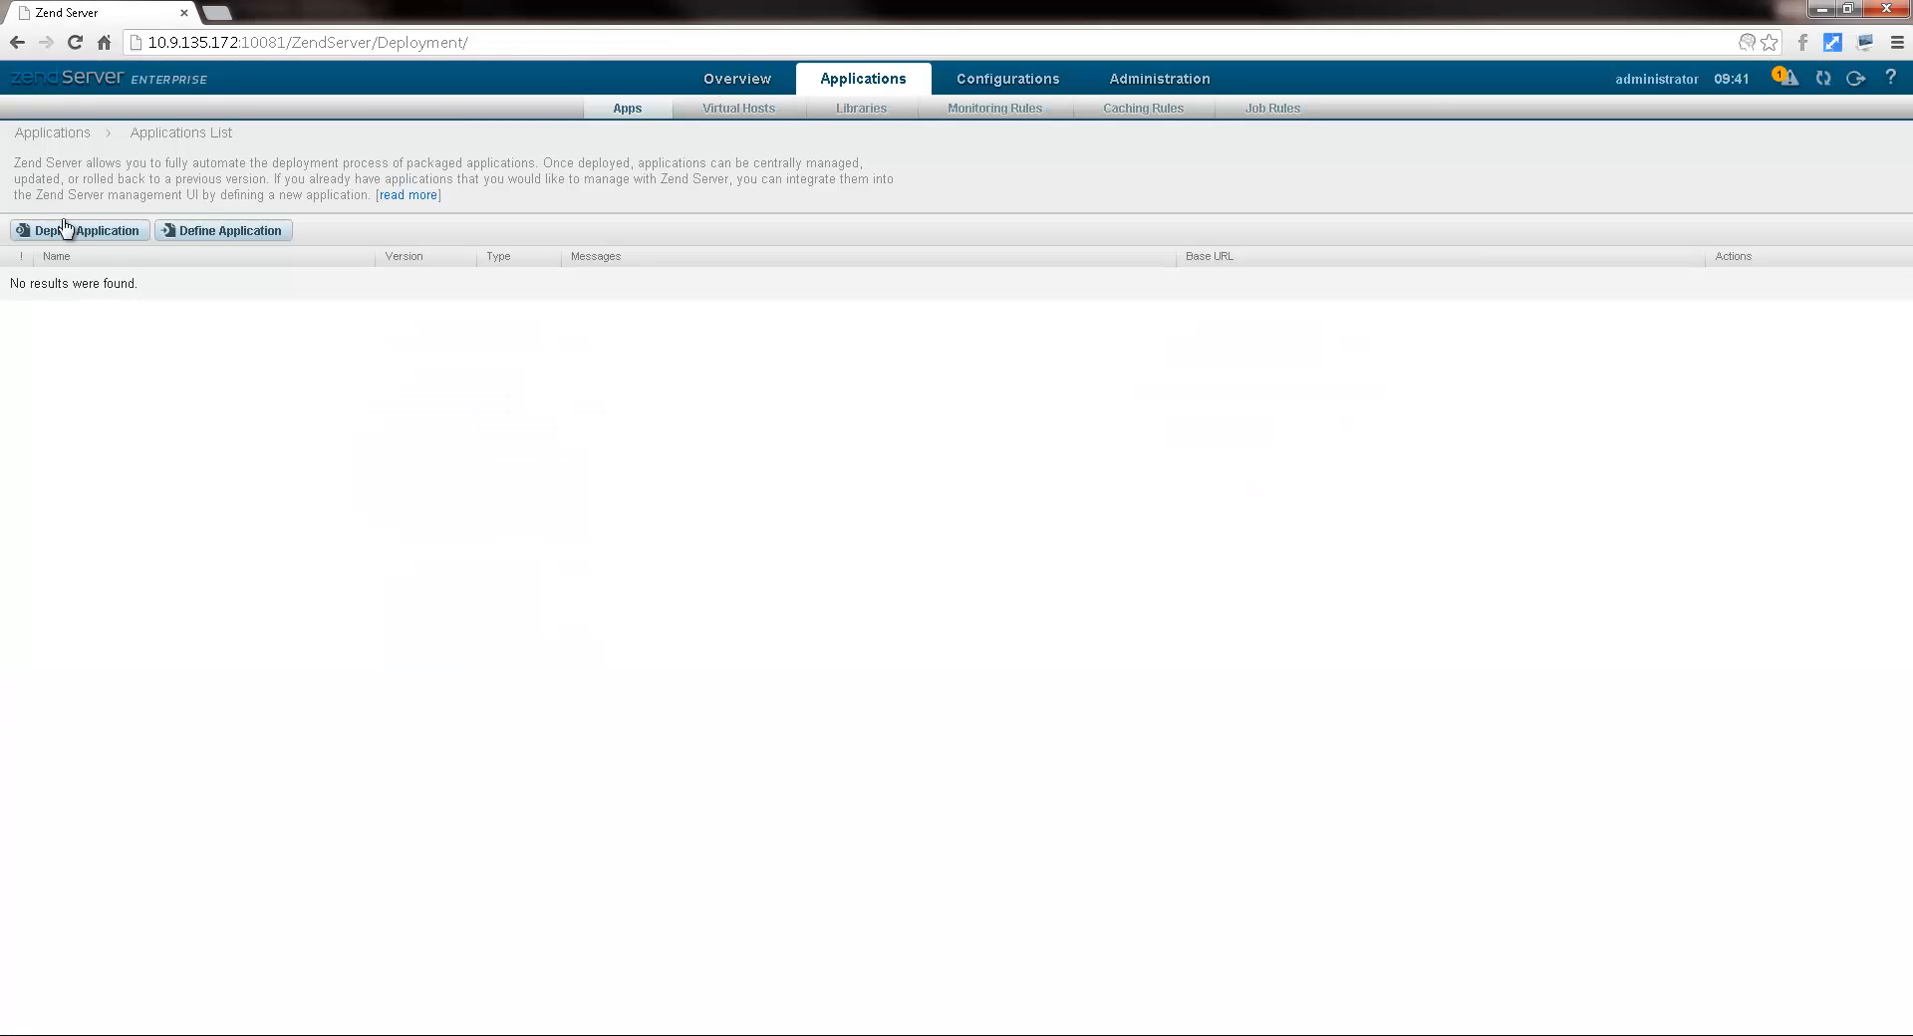
Step: Deploy the Joomla application from the joomla-1.6.3.zpk package
{"action": "left_click", "coordinate": [74, 234]}
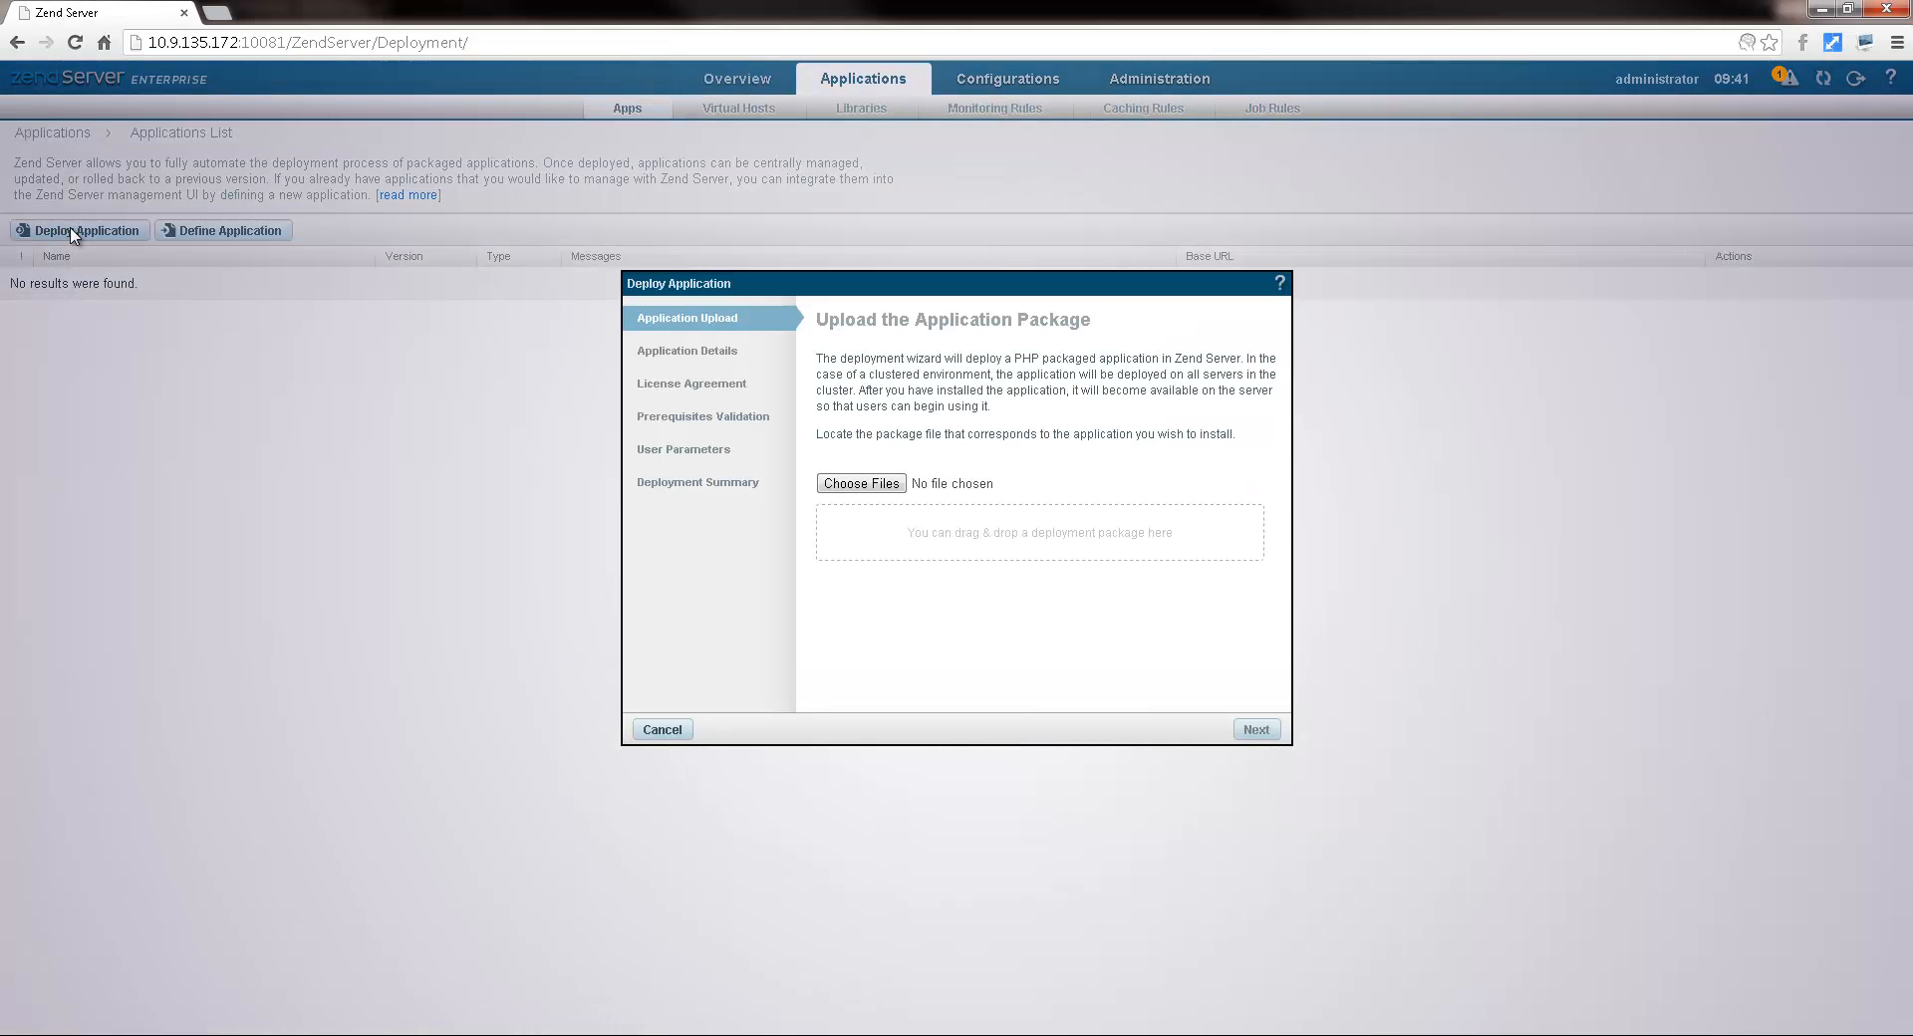
{"action": "left_click", "coordinate": [845, 484]}
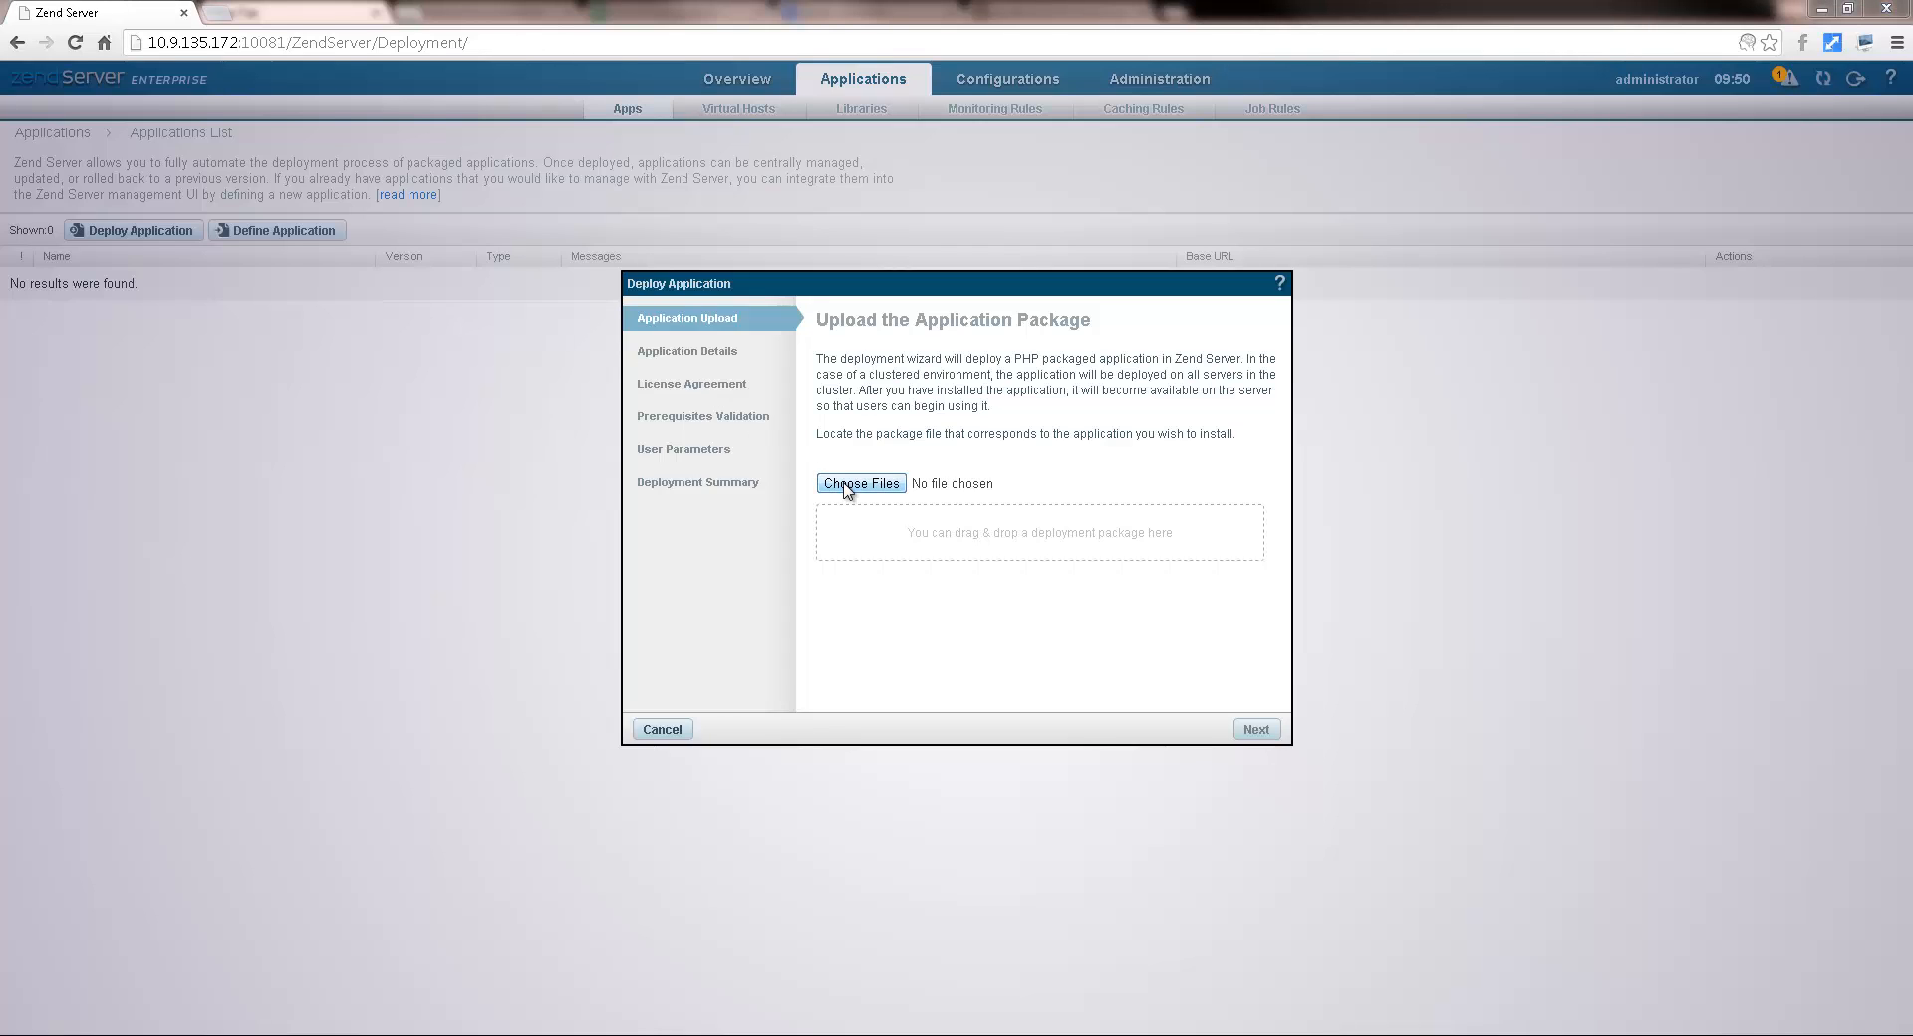
{"action": "double_click", "coordinate": [907, 464]}
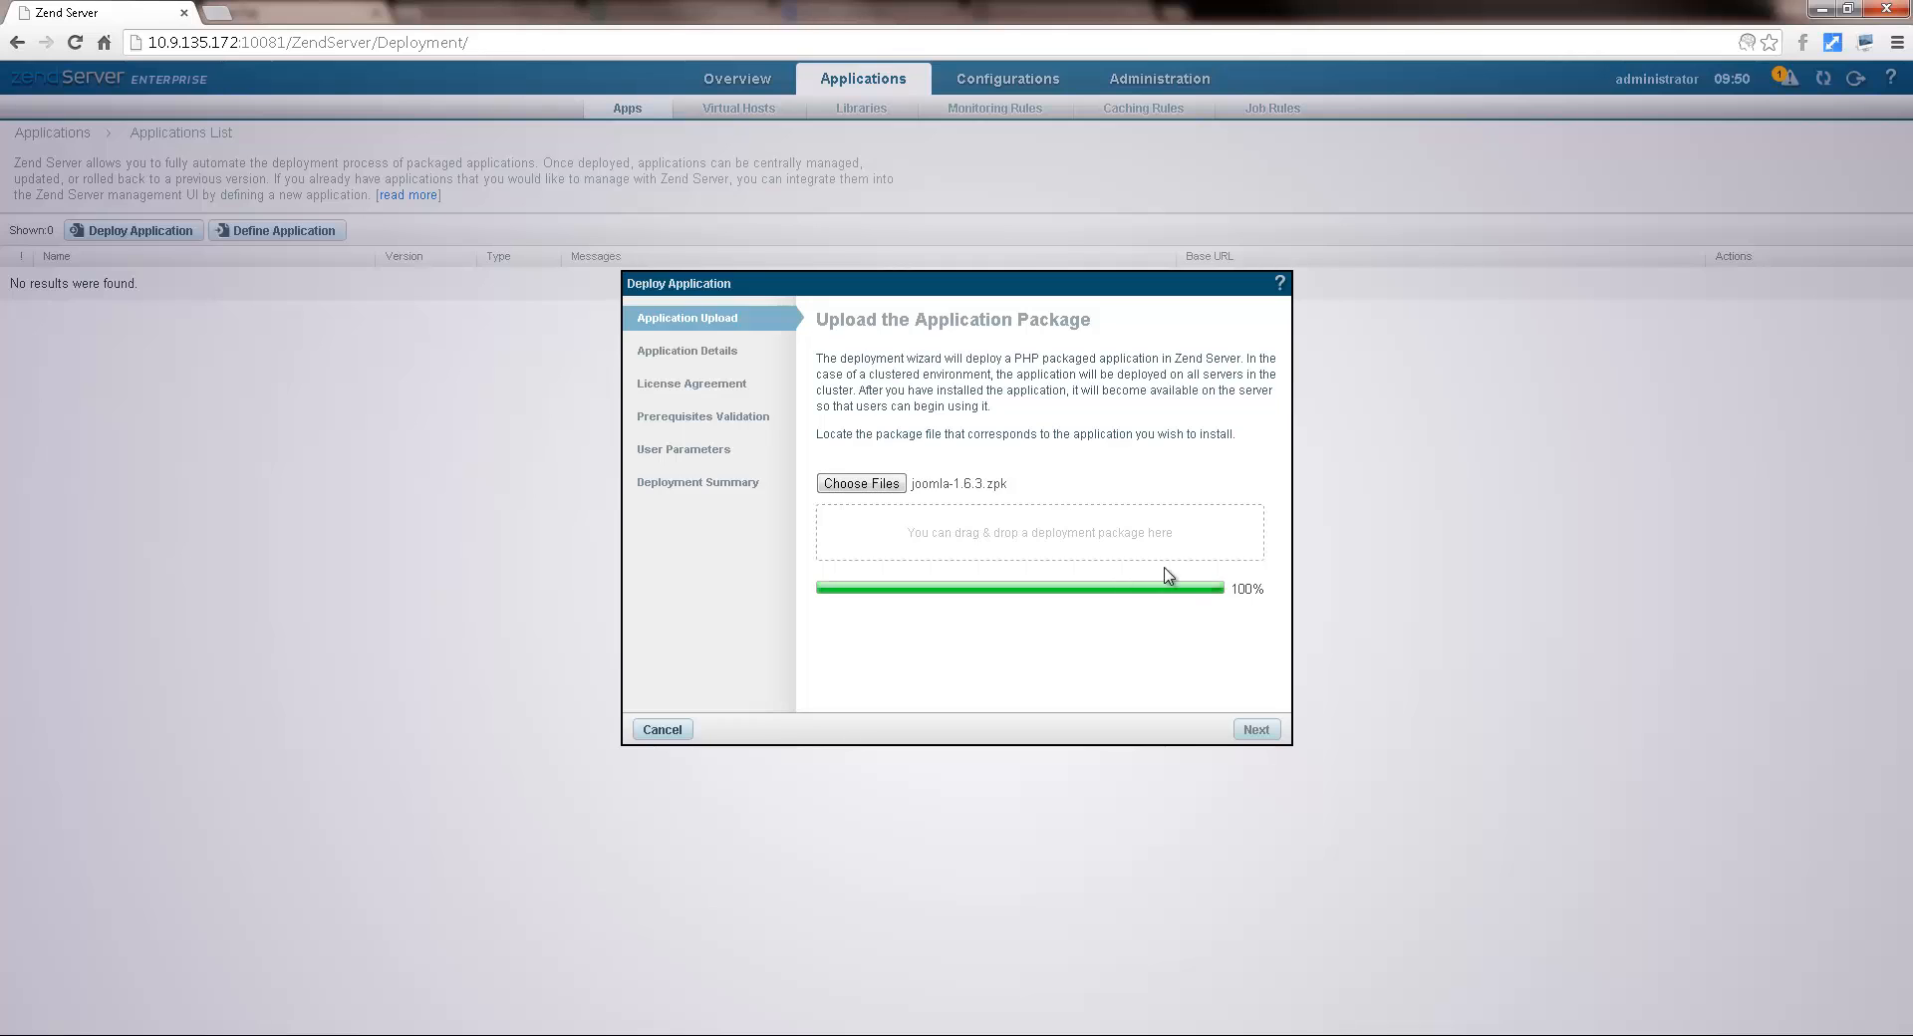
{"action": "left_click", "coordinate": [1264, 728]}
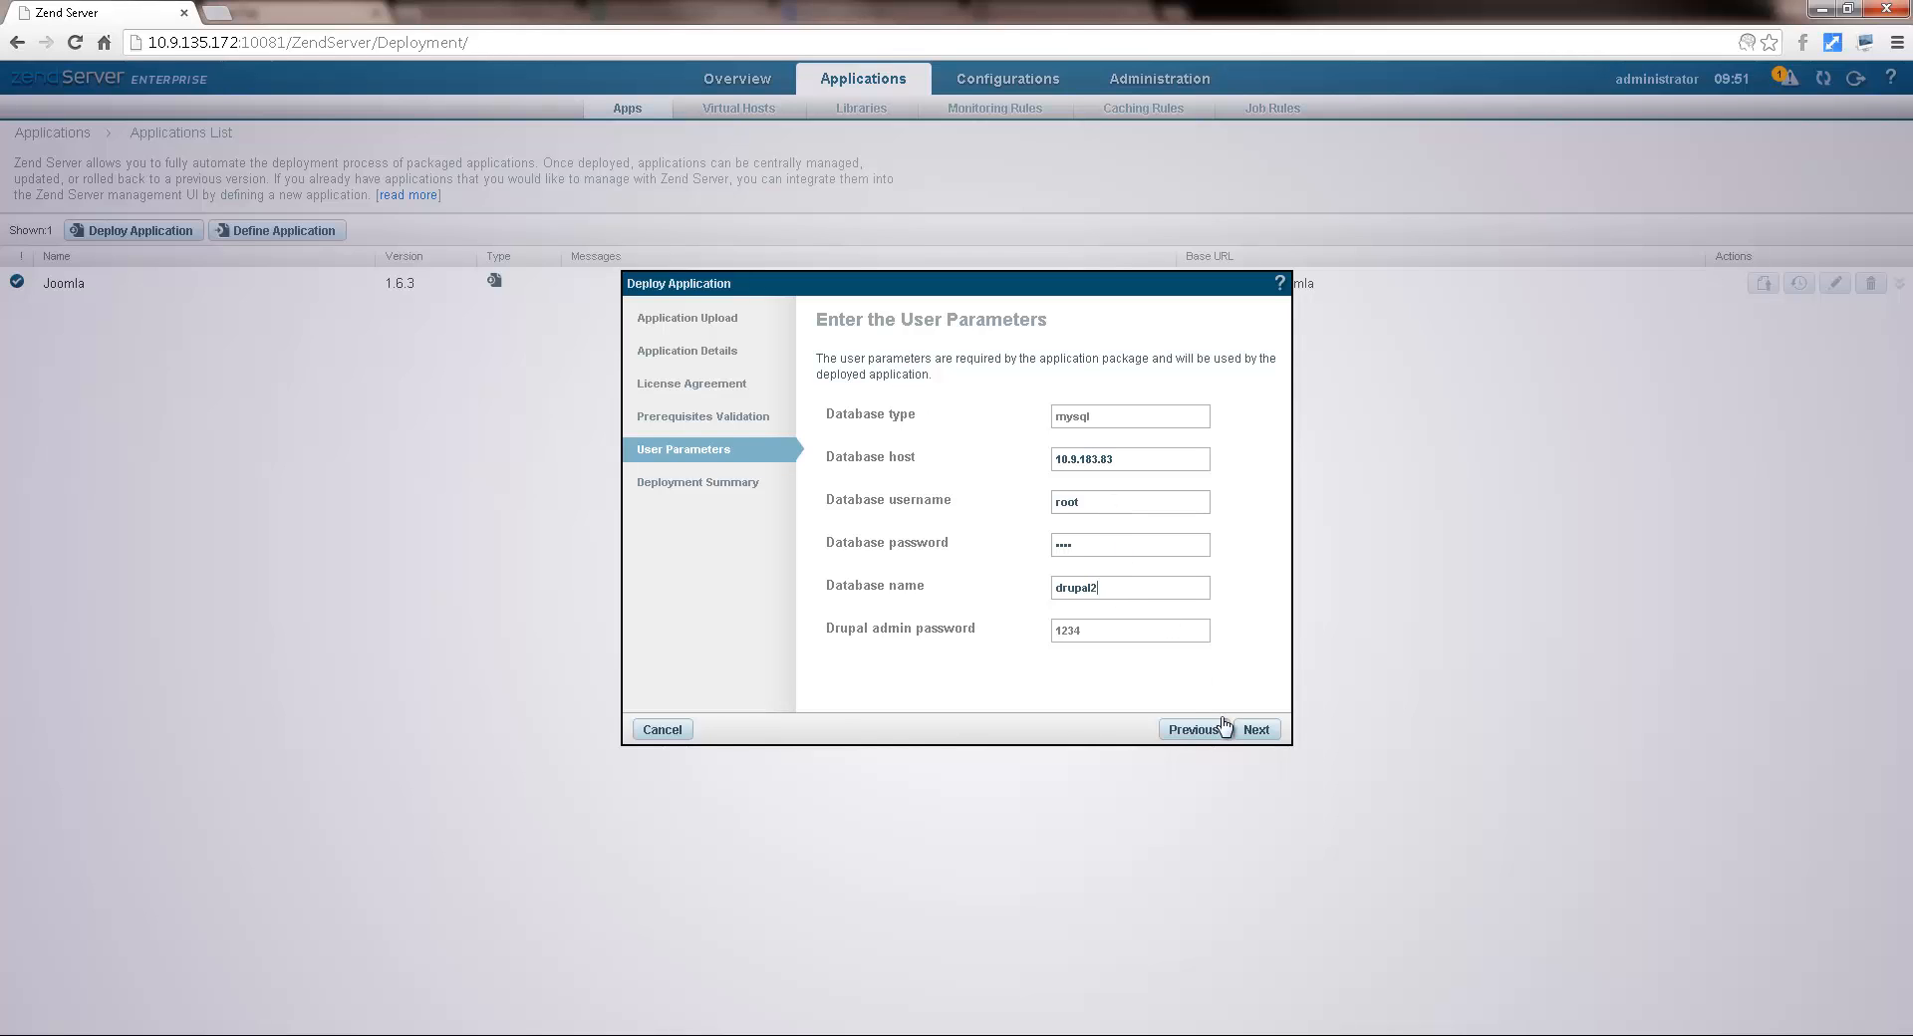
{"action": "left_click", "coordinate": [1257, 731]}
{"action": "left_click", "coordinate": [1256, 730]}
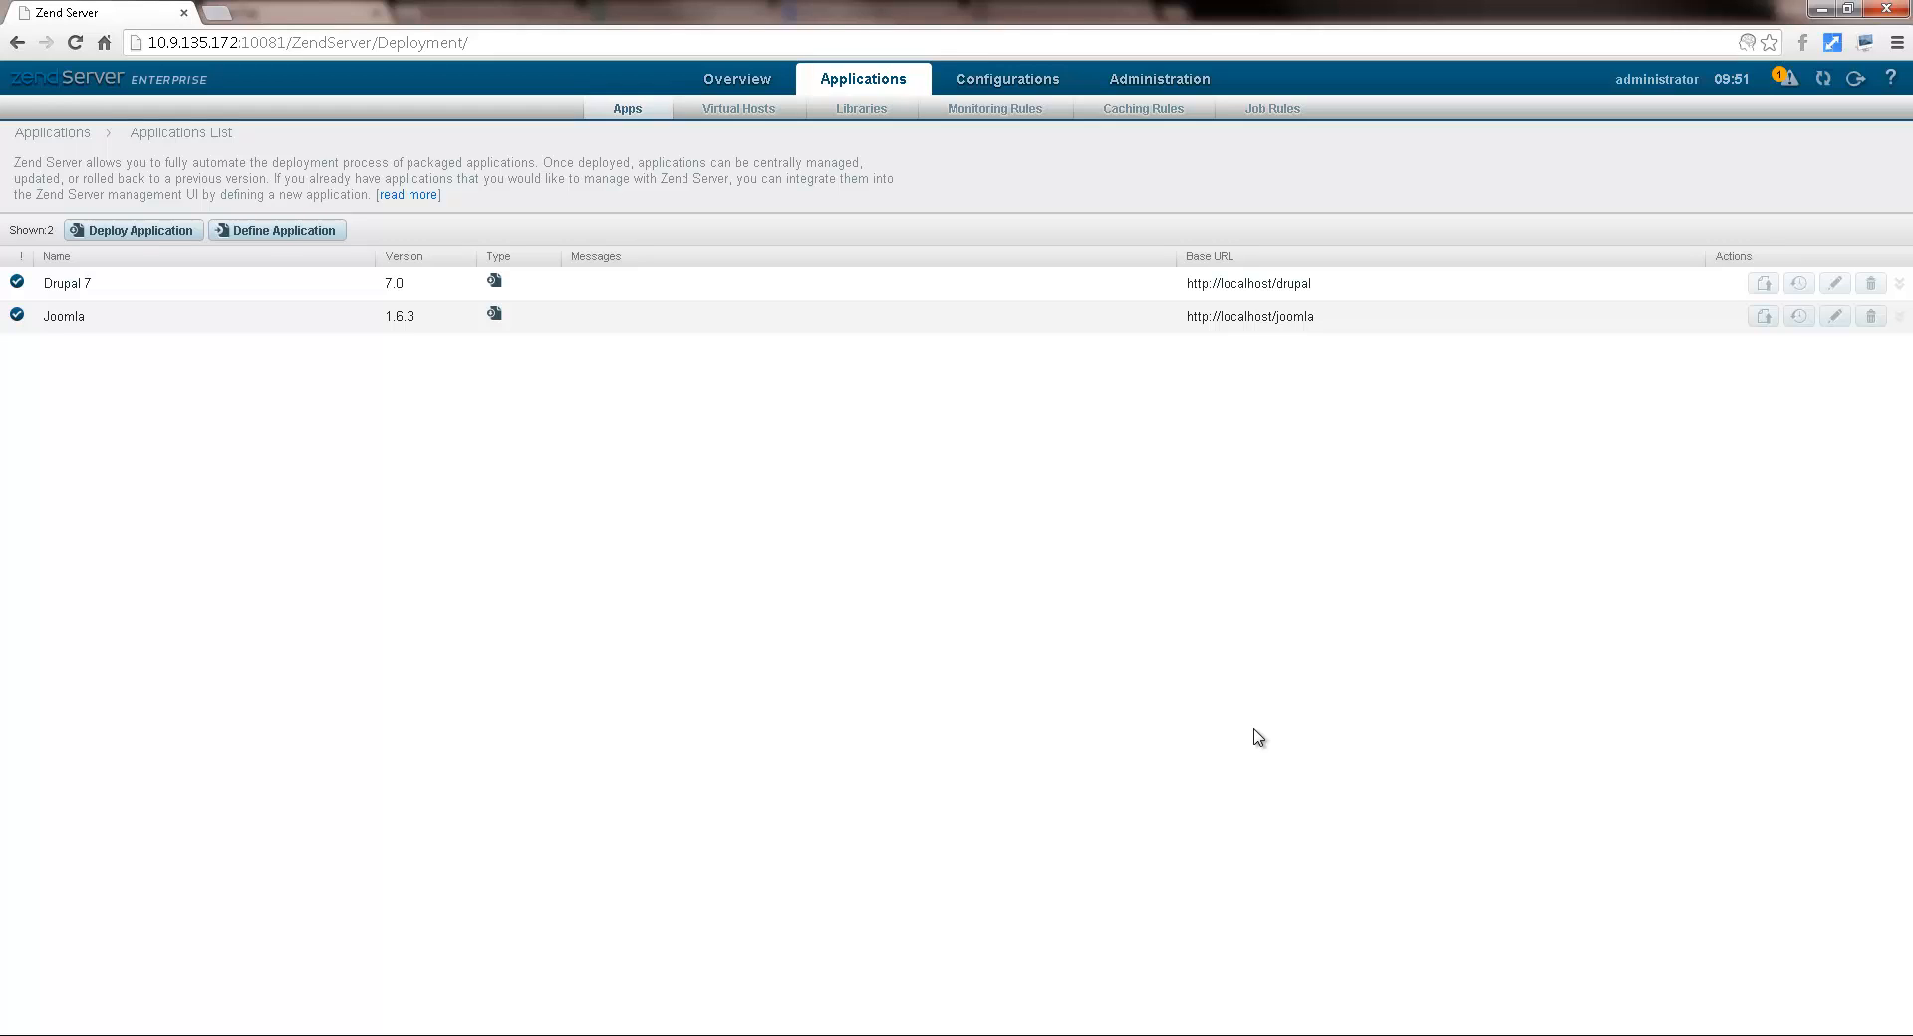
{"action": "left_click", "coordinate": [217, 12]}
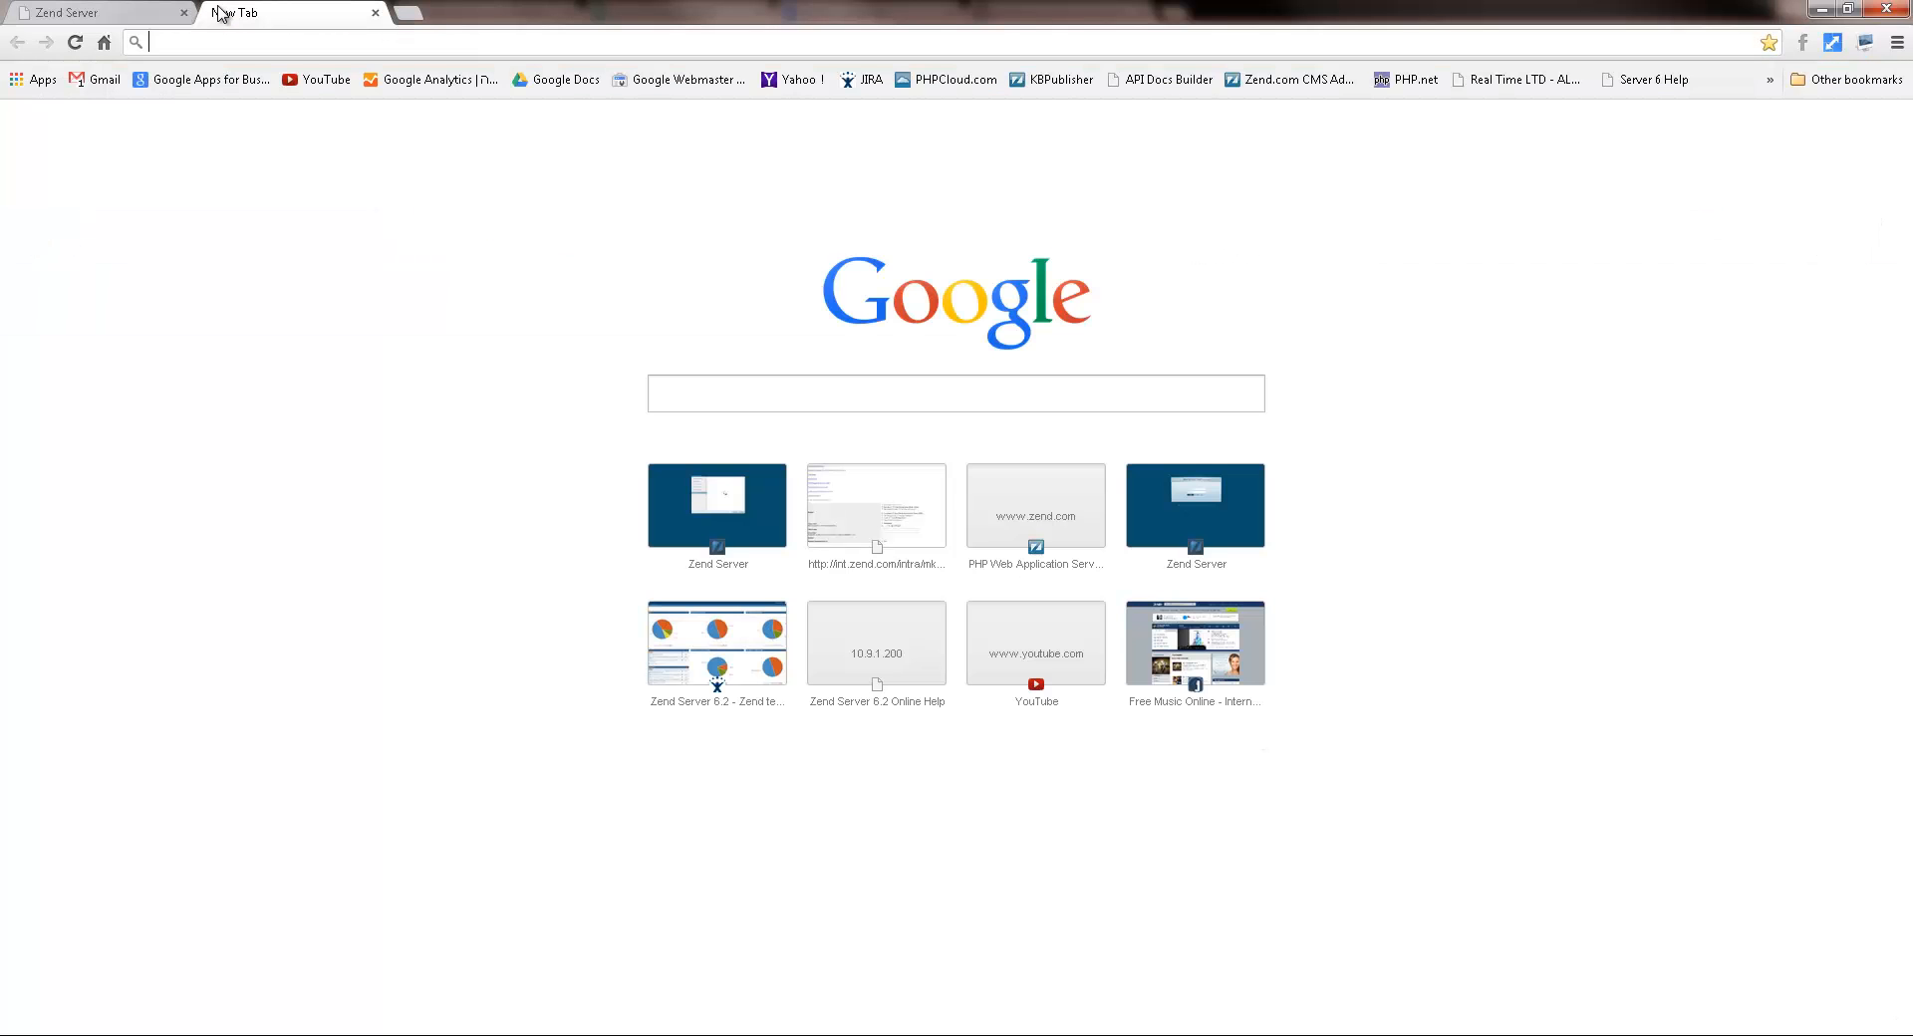
{"action": "type", "text": "http://10.9.135.173:10081/ZendServer"}
{"action": "key", "text": "Return"}
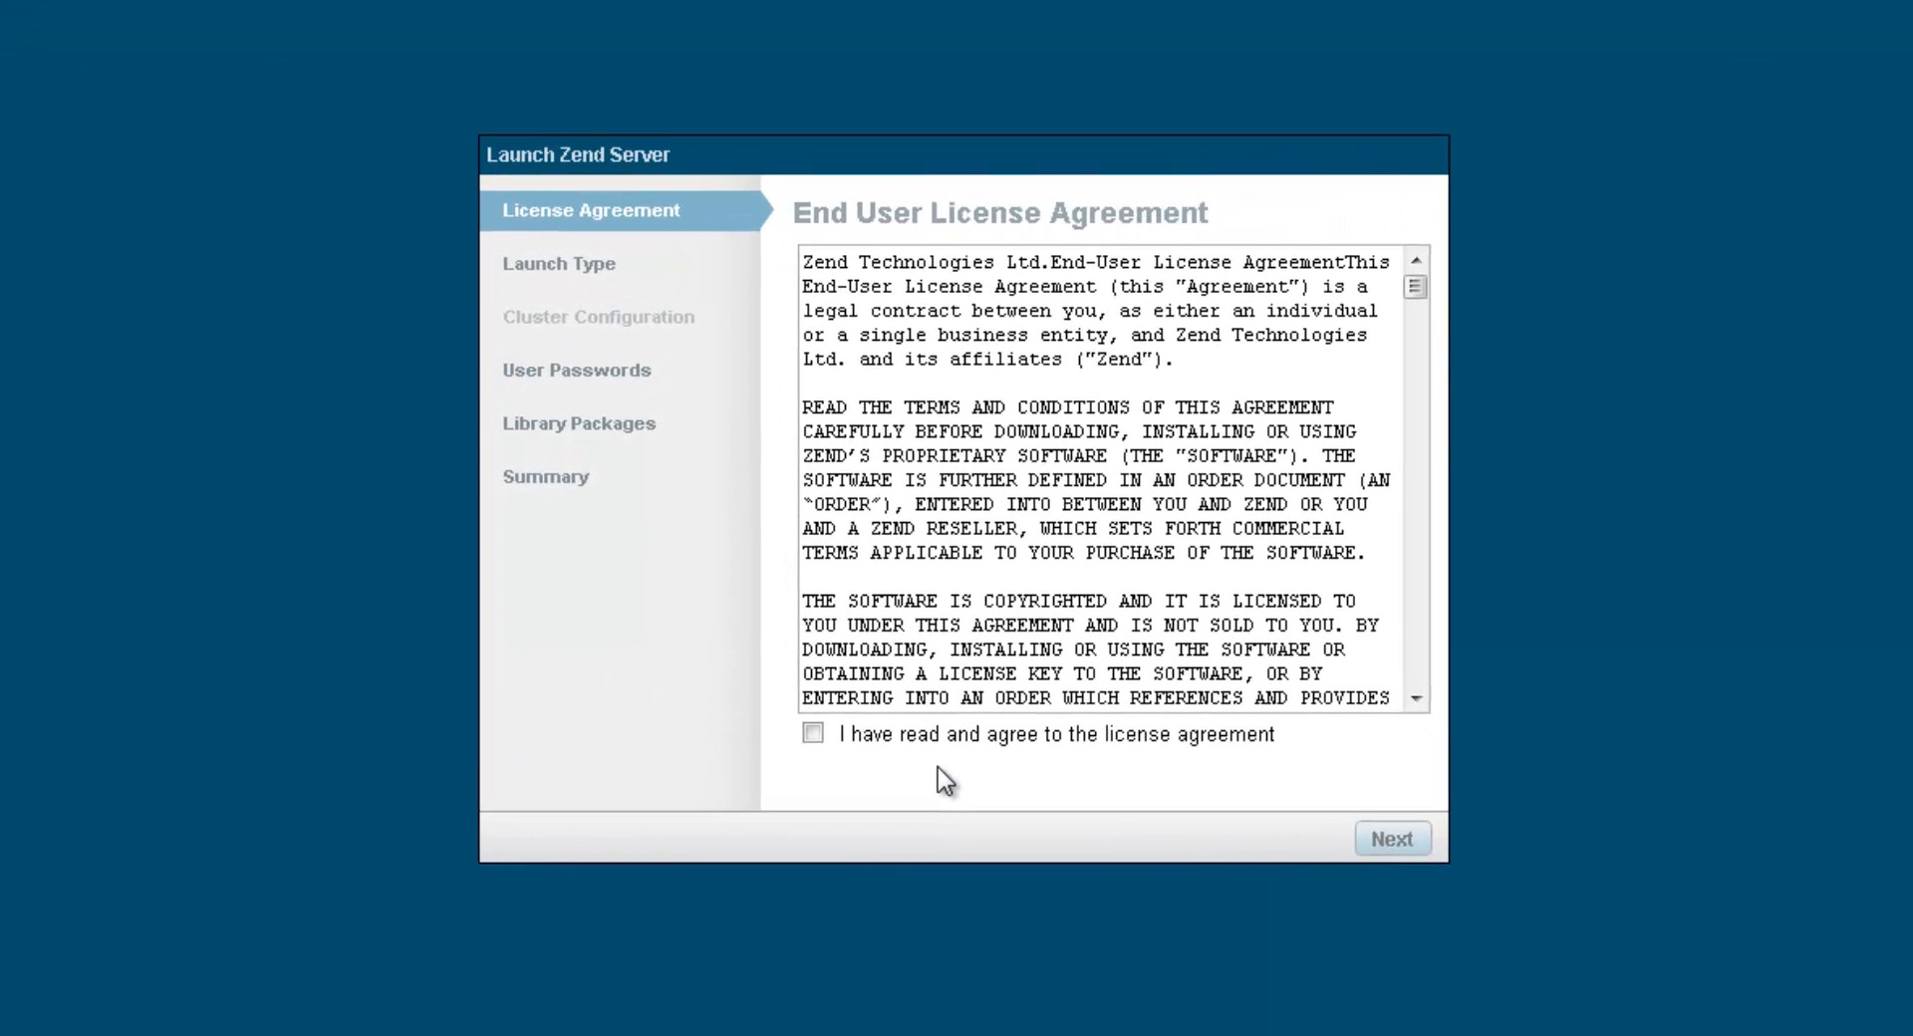
Step: Accept the EULA and choose the Production (Create or Join a Cluster) launch type
{"action": "left_click", "coordinate": [813, 733]}
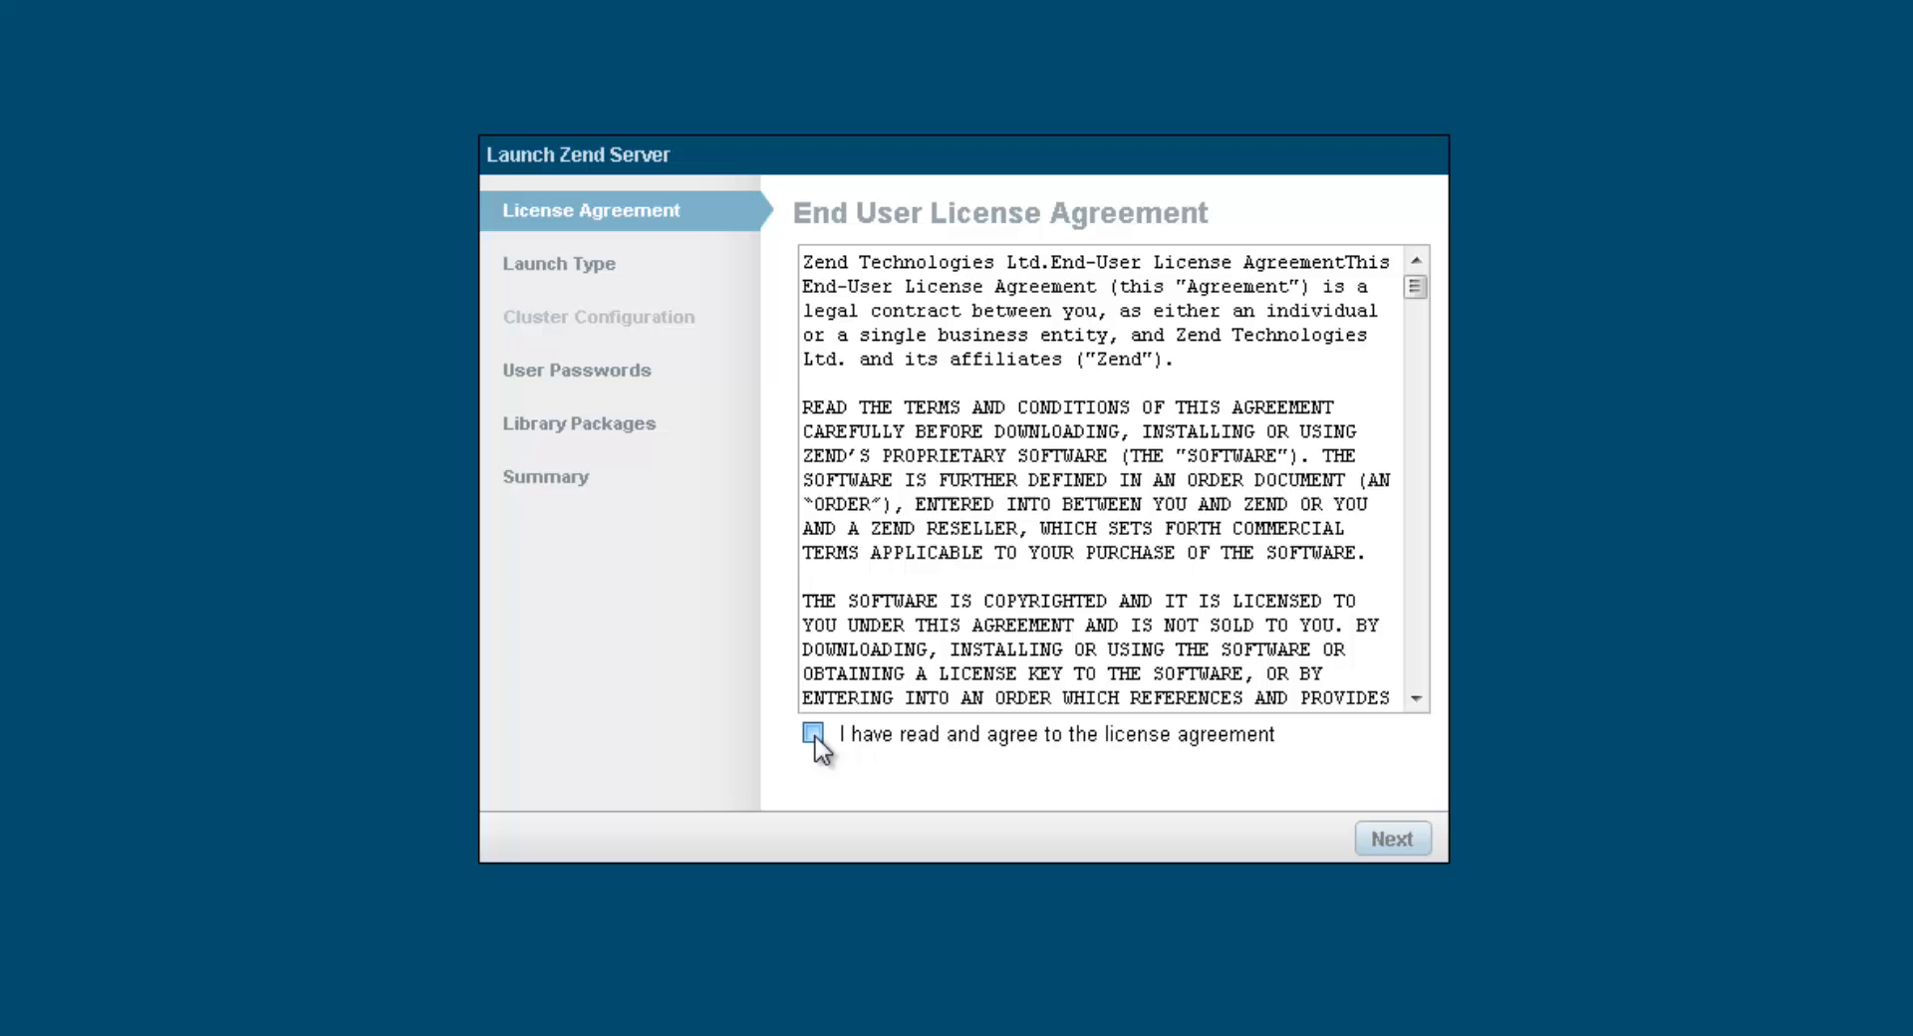
{"action": "left_click", "coordinate": [1409, 845]}
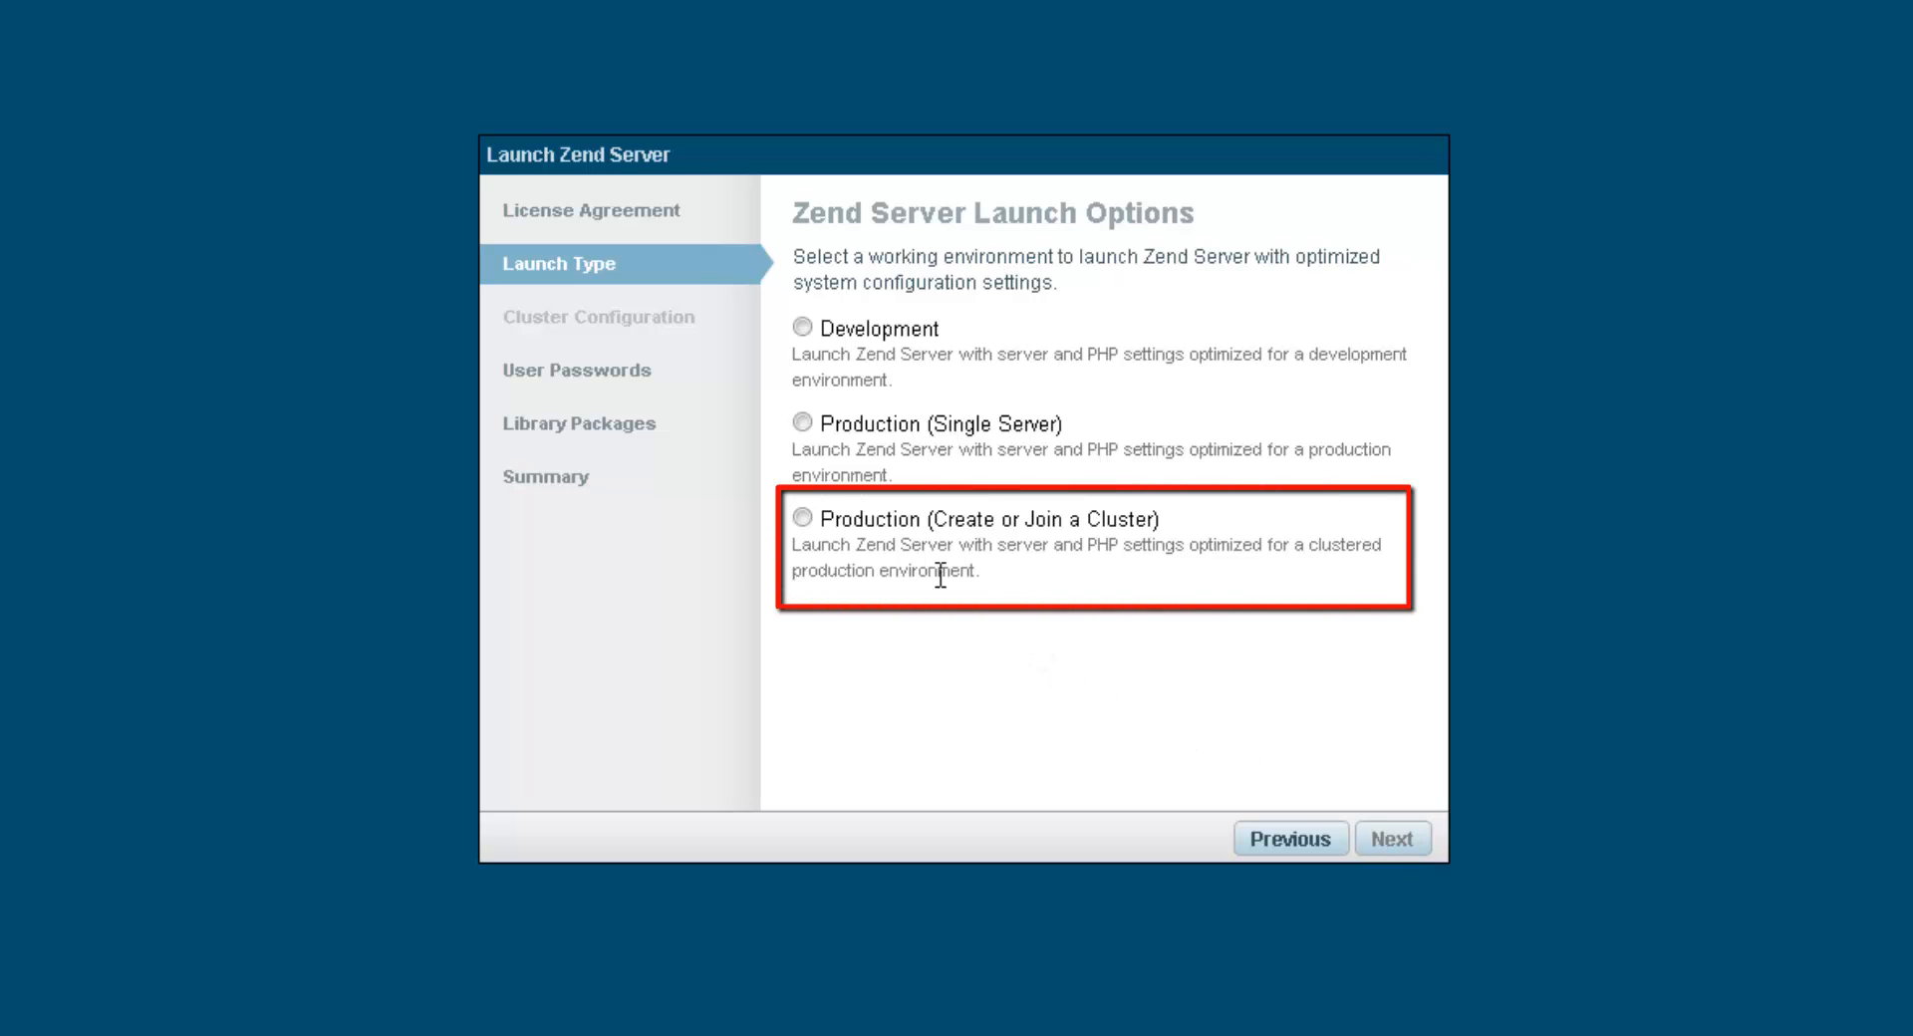
{"action": "left_click", "coordinate": [803, 519]}
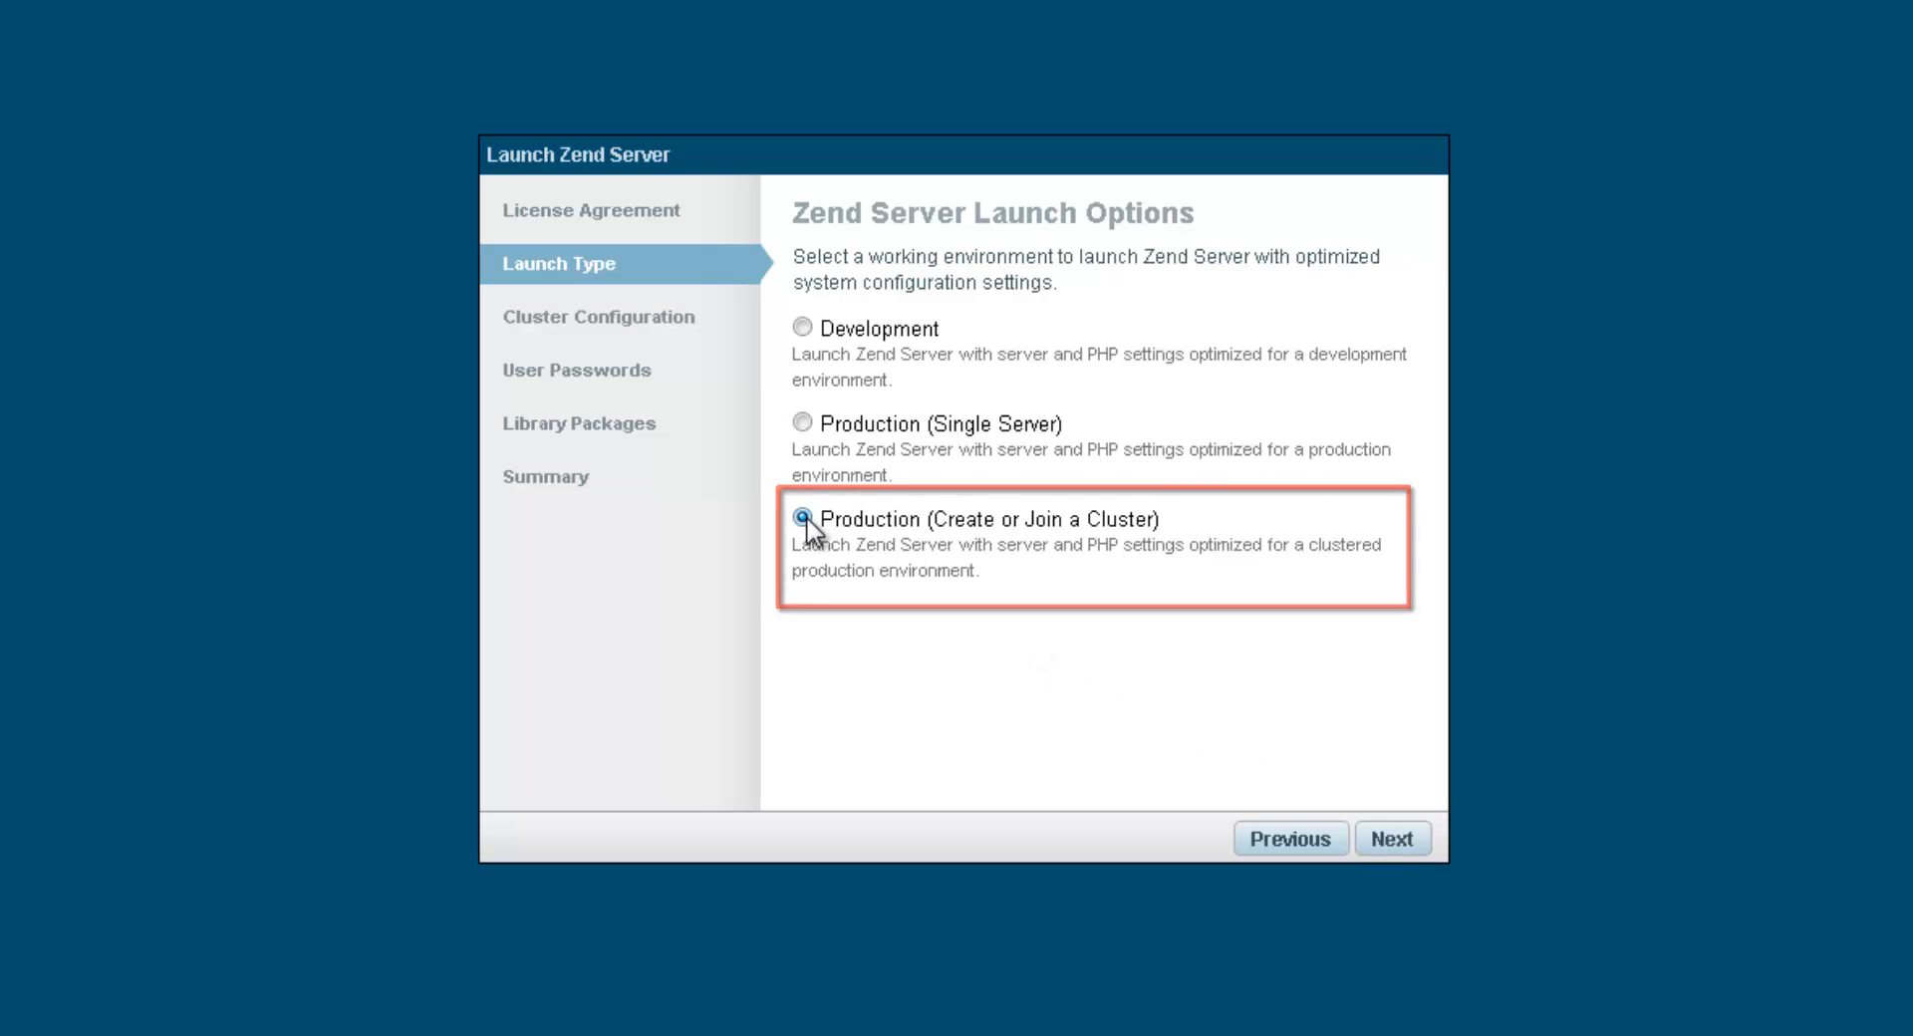
{"action": "left_click", "coordinate": [1392, 840]}
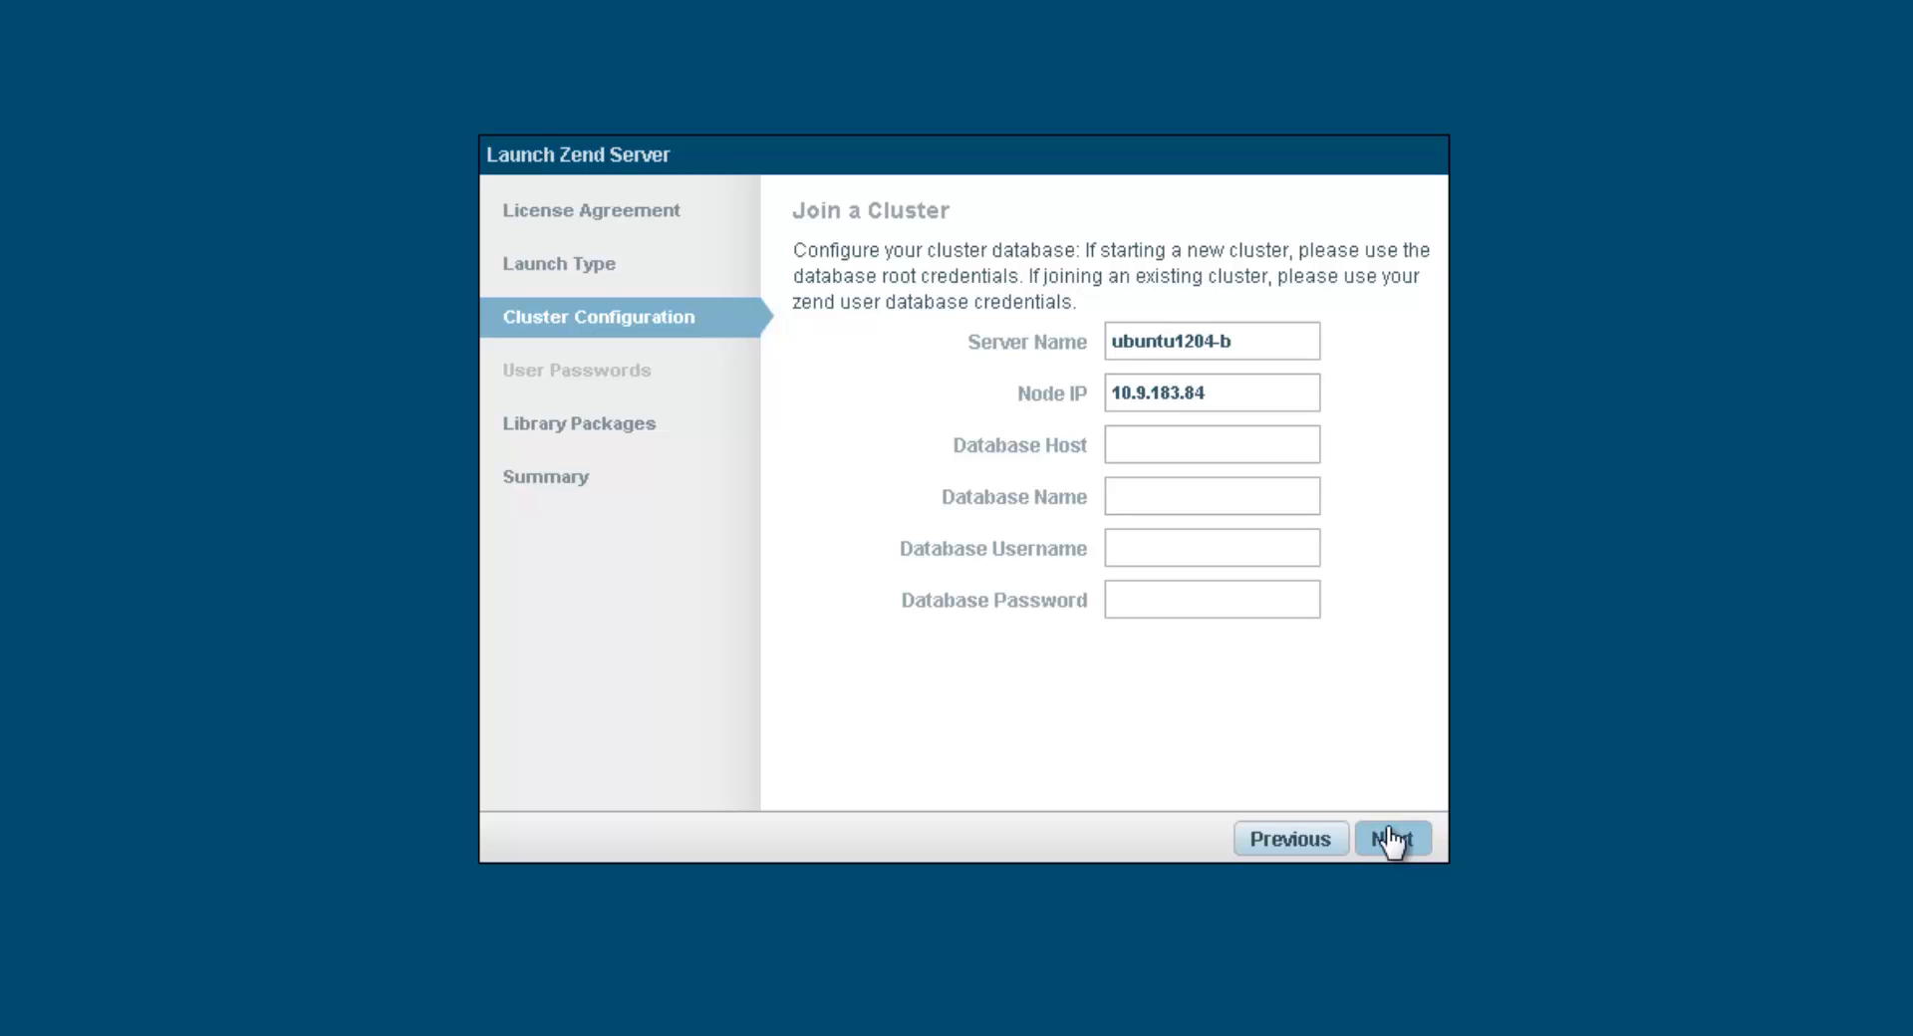
Step: Enter cluster database host 10.9.183.83, name ze6, username root and the password, then launch
{"action": "left_click", "coordinate": [1137, 456]}
{"action": "type", "text": "10.9.183.83"}
{"action": "left_click", "coordinate": [1128, 486]}
{"action": "type", "text": "ze6"}
{"action": "left_click", "coordinate": [1126, 538]}
{"action": "type", "text": "root"}
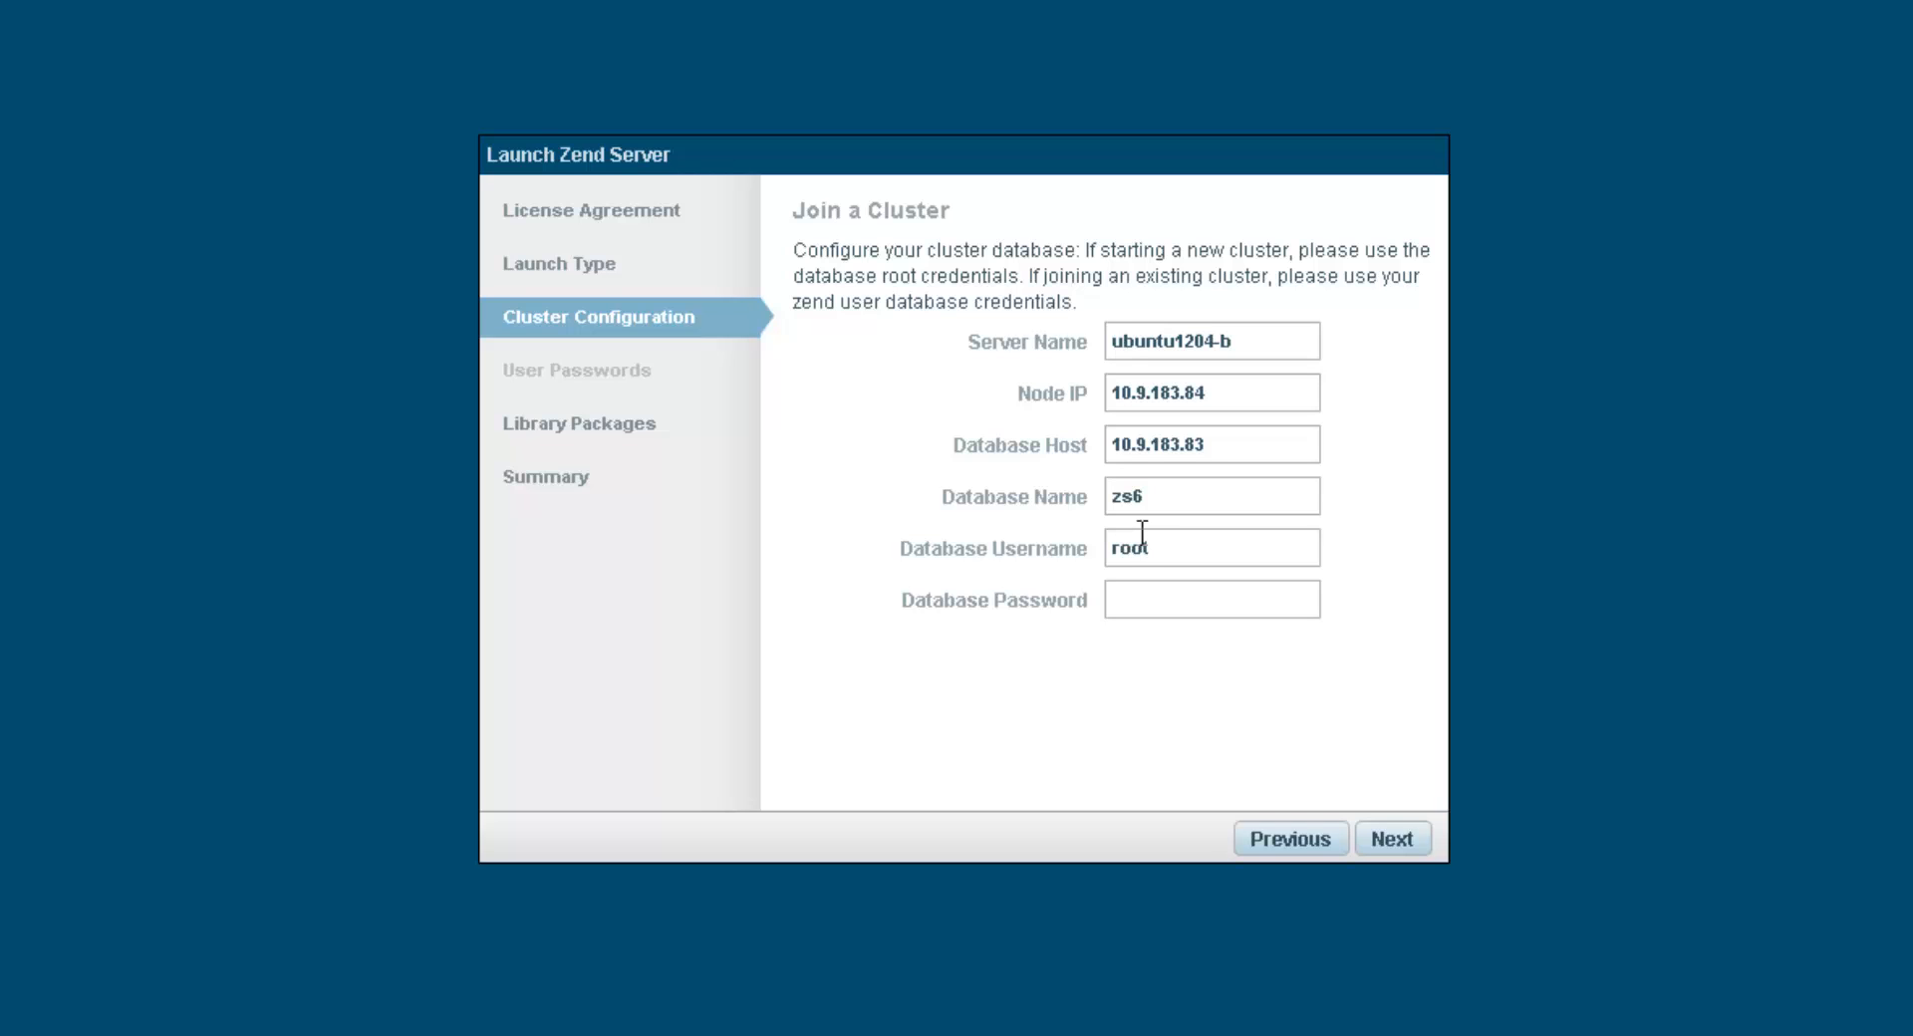
{"action": "left_click", "coordinate": [1148, 597]}
{"action": "type", "text": "root"}
{"action": "left_click", "coordinate": [1391, 837]}
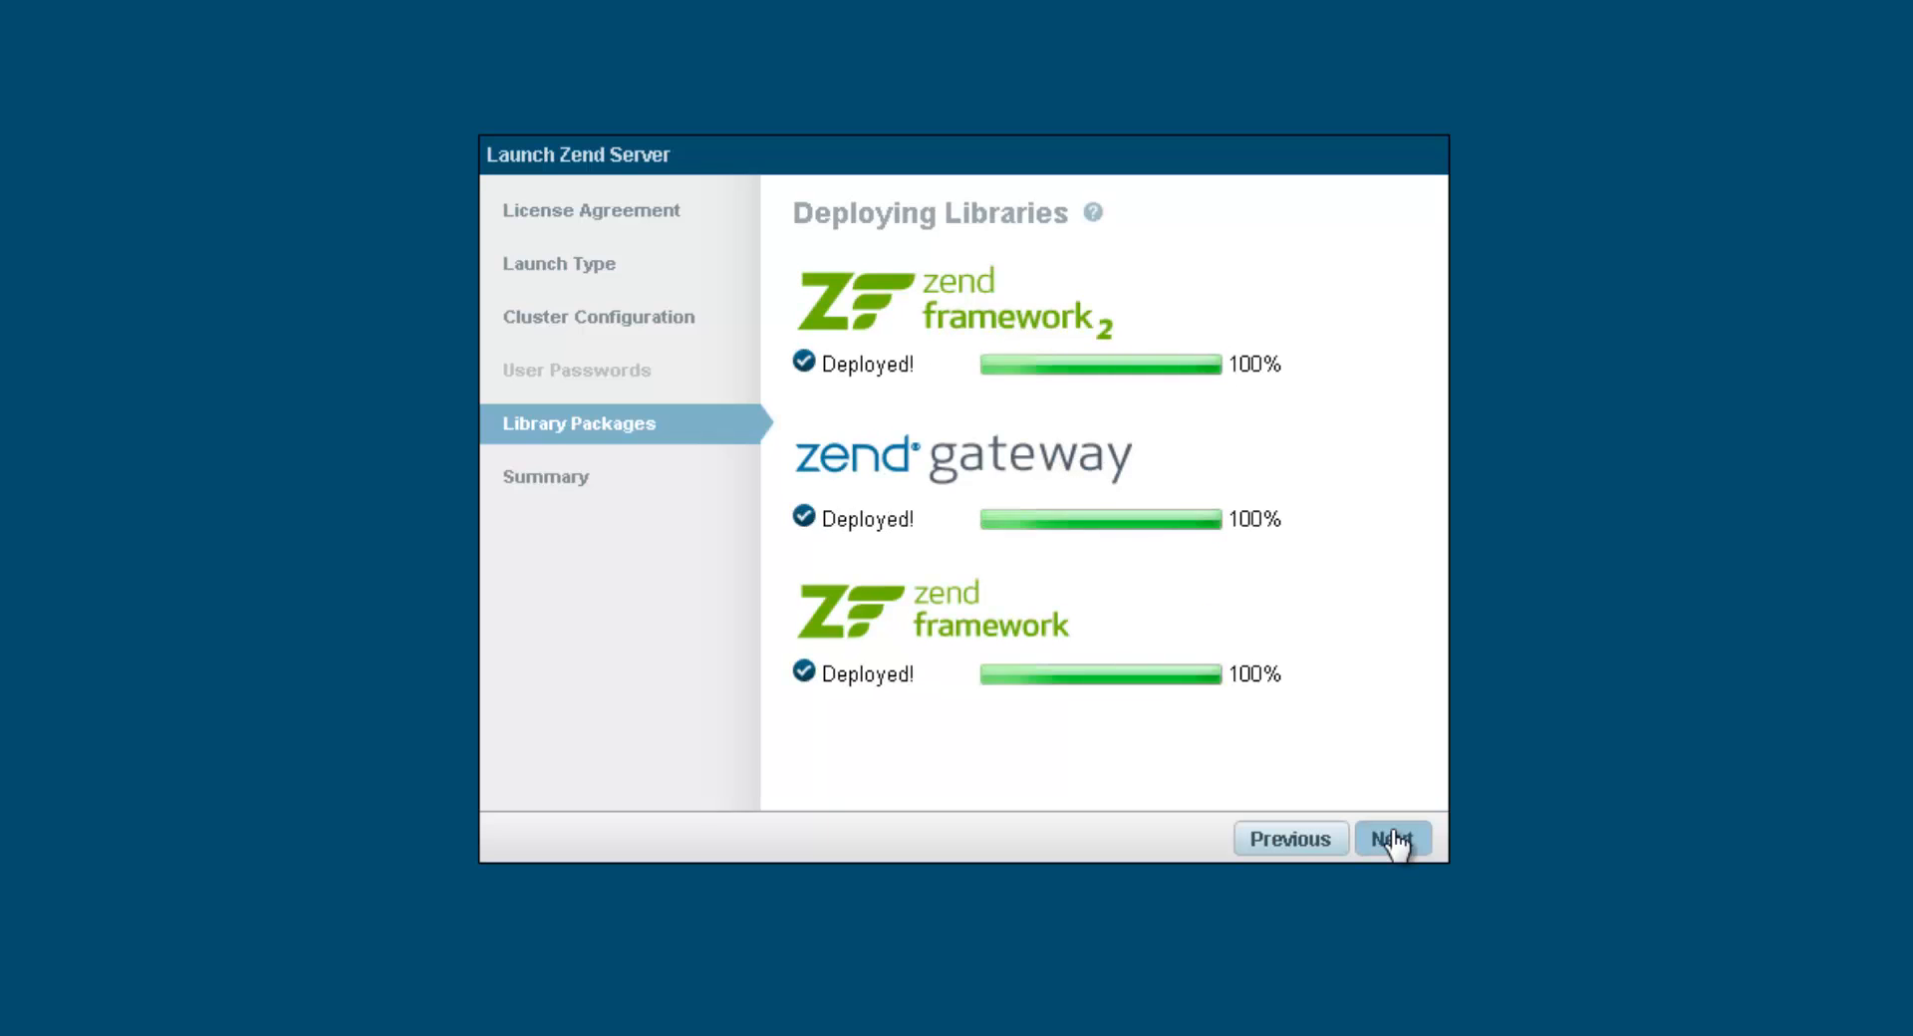
{"action": "left_click", "coordinate": [1393, 840]}
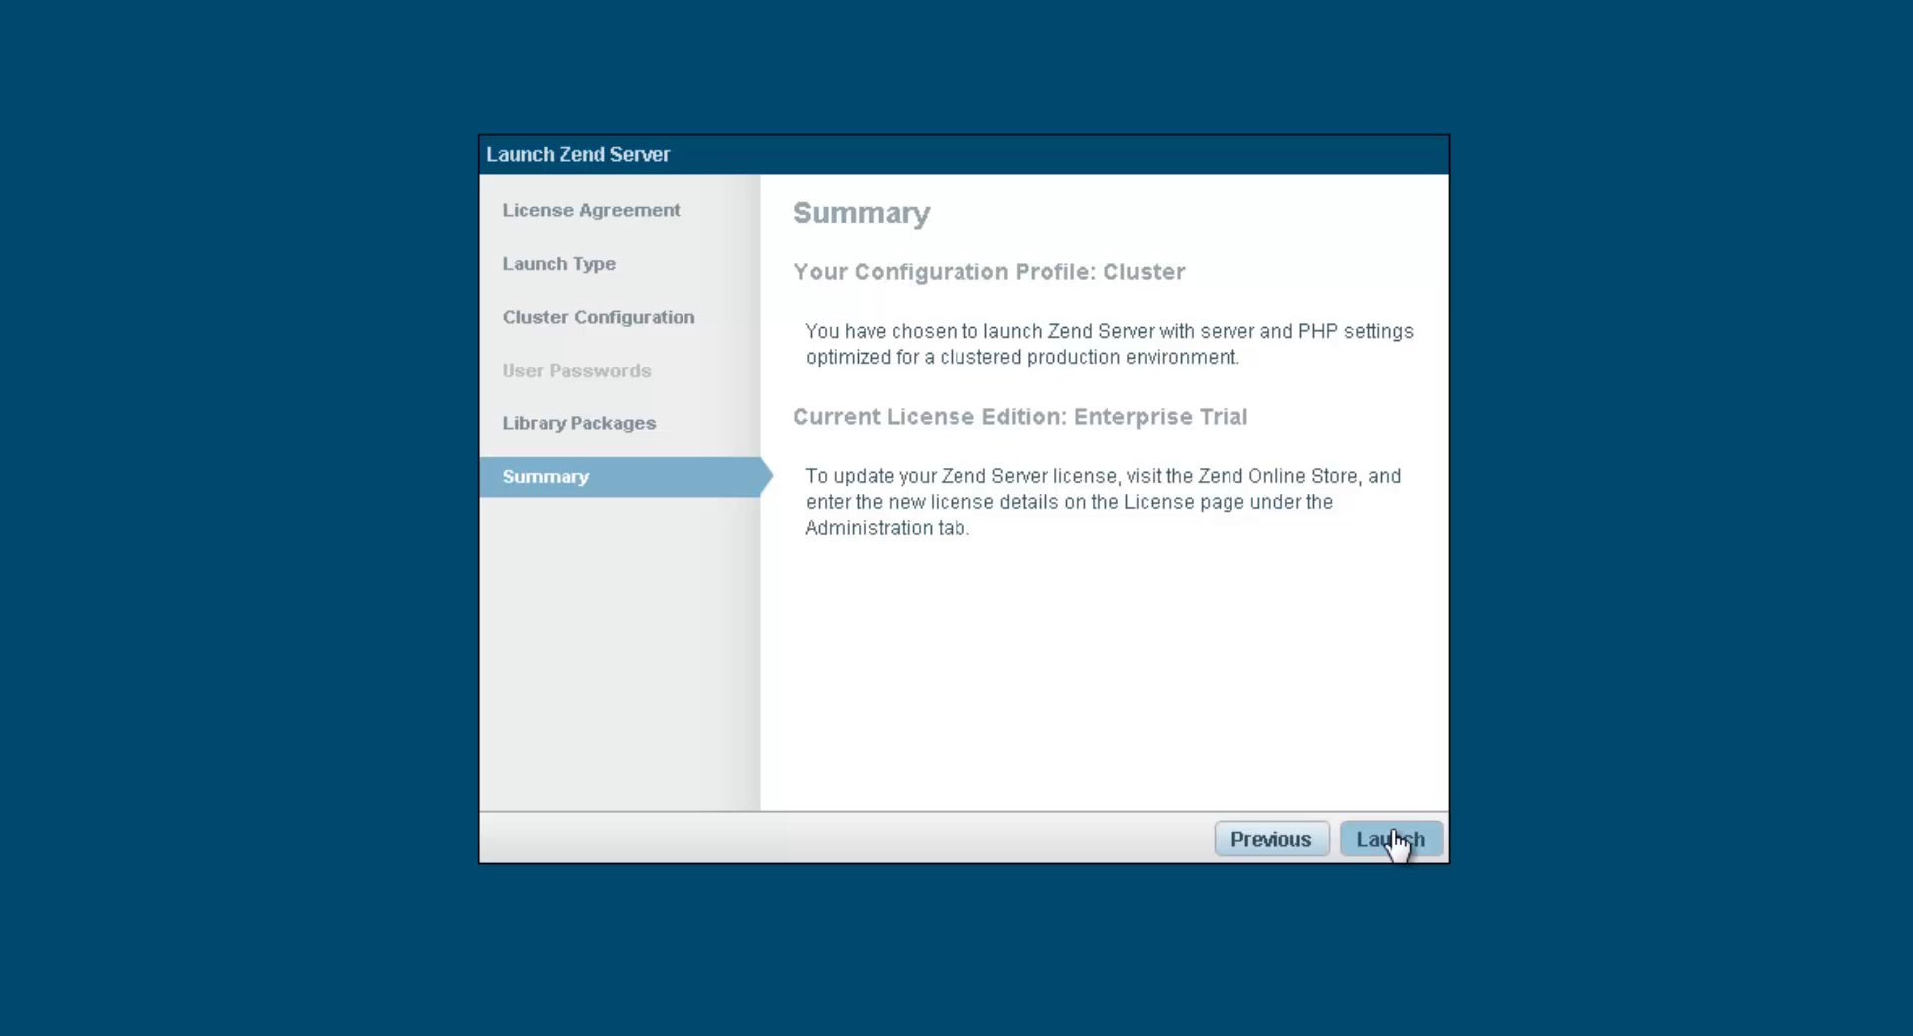
{"action": "left_click", "coordinate": [1392, 833]}
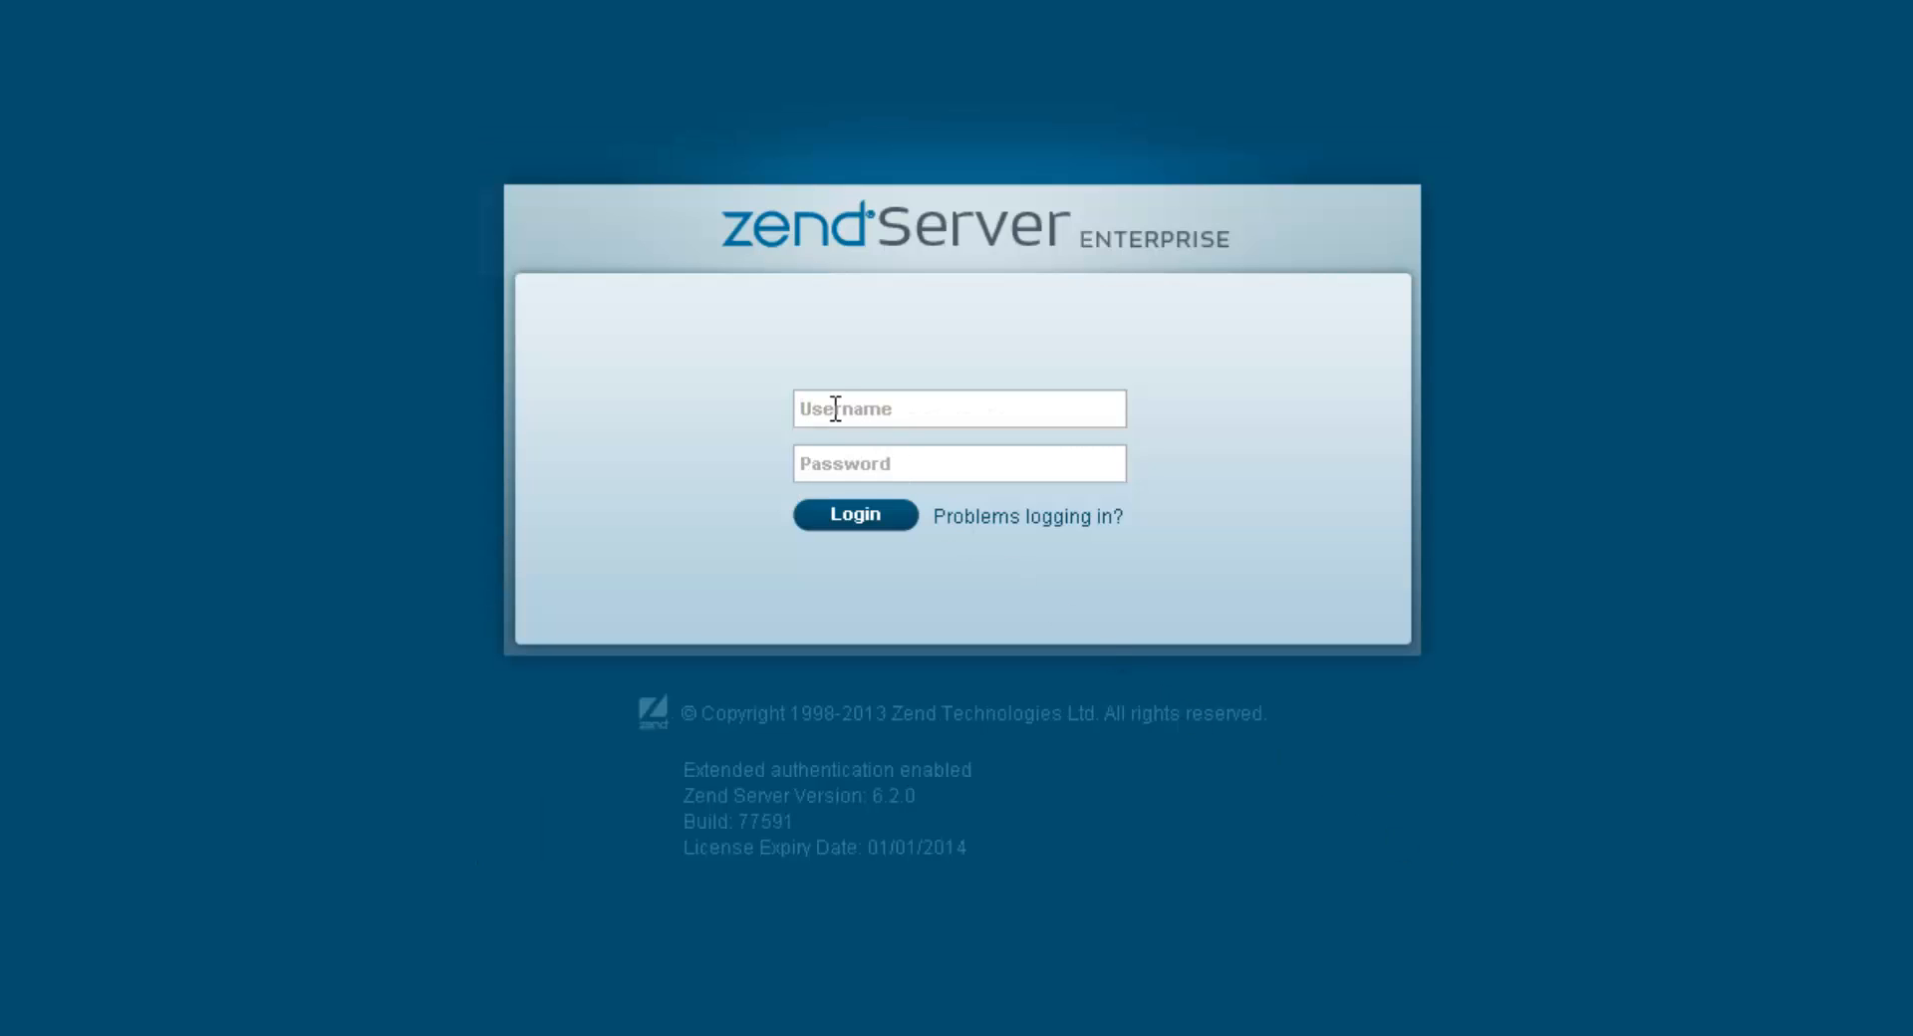
Step: Log in to the second server's console with the saved username and account password
{"action": "type", "text": "daniel"}
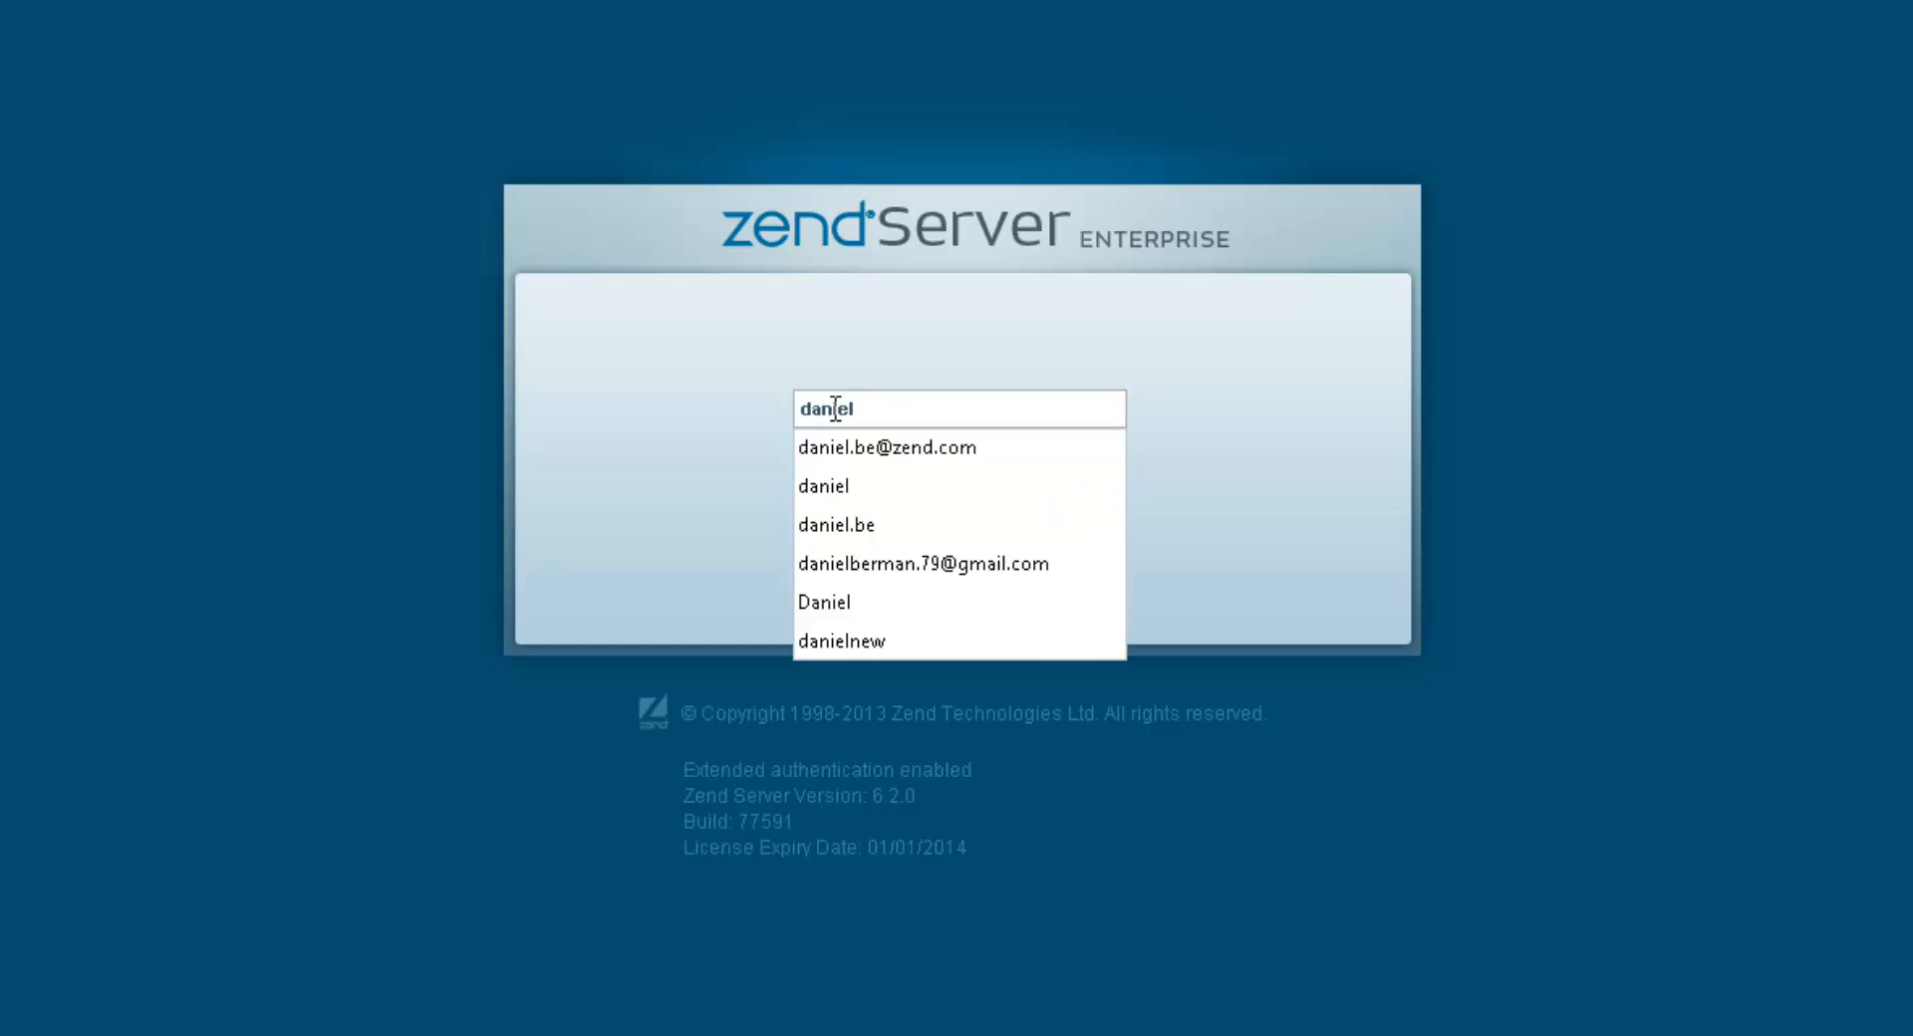
{"action": "left_click", "coordinate": [835, 486]}
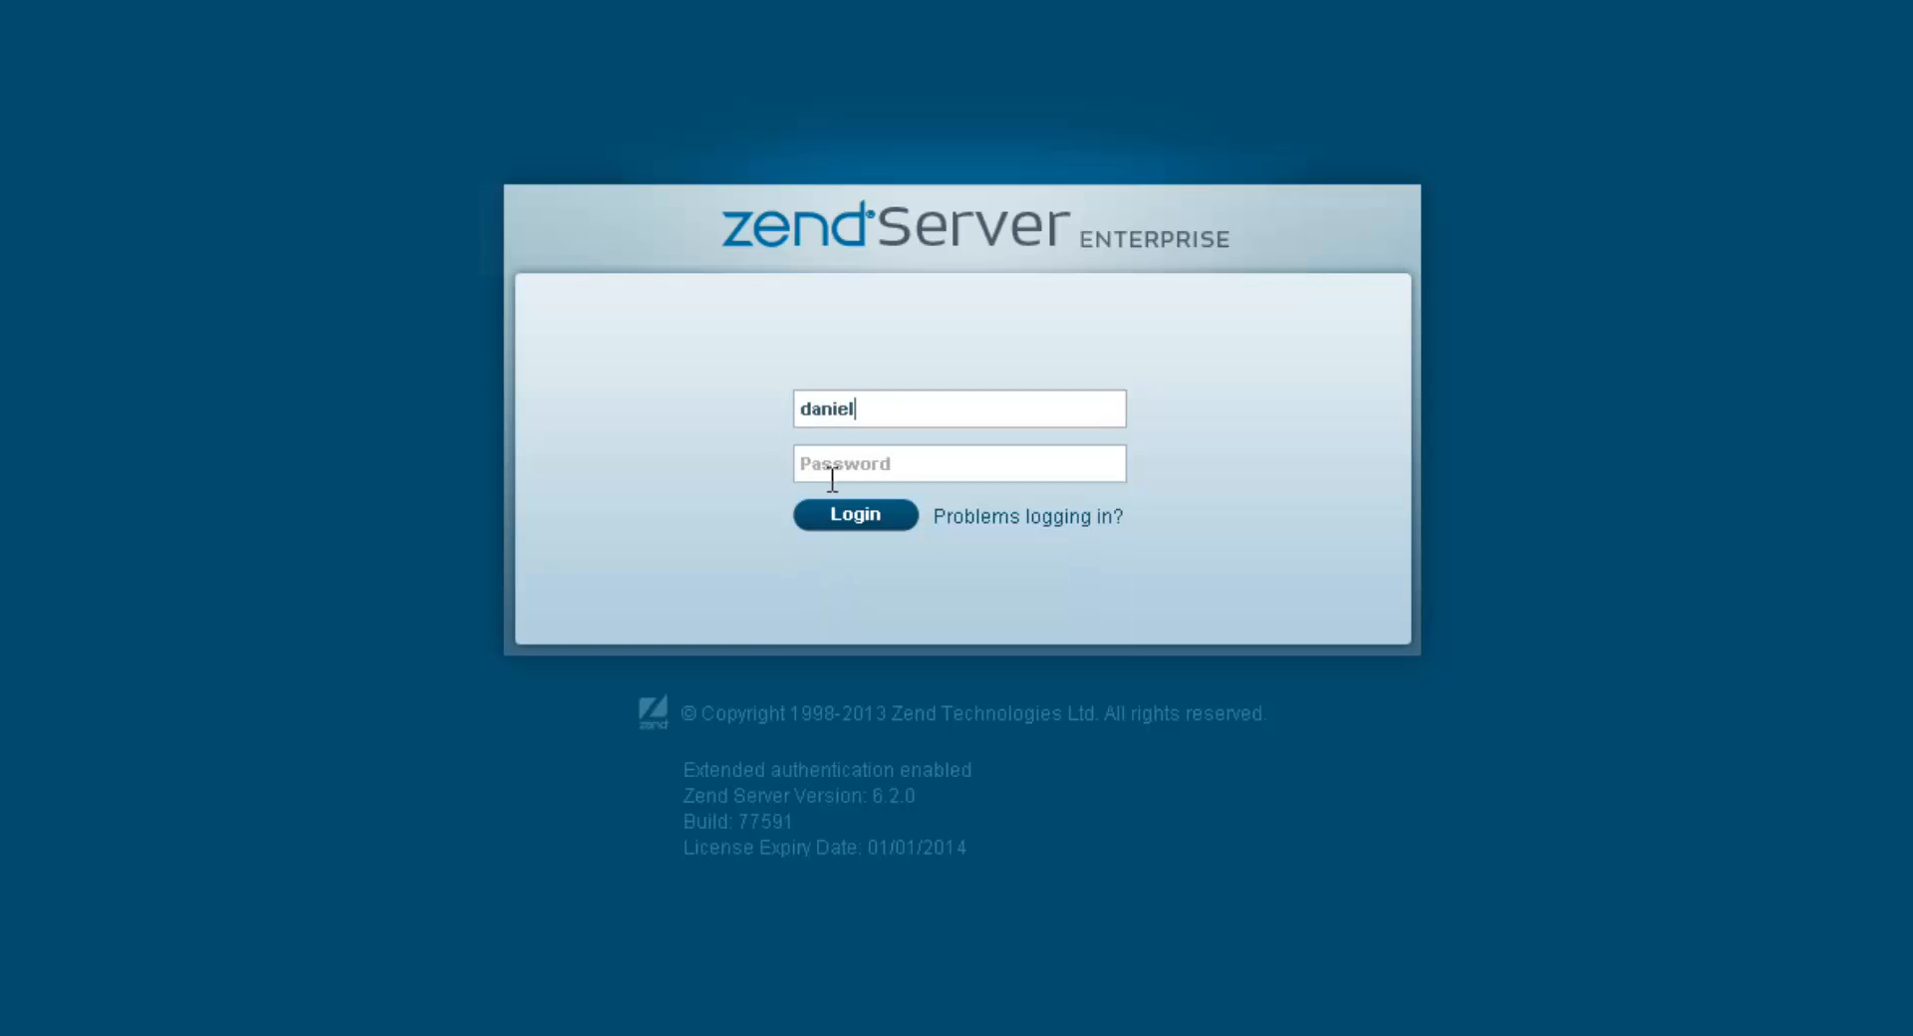
{"action": "left_click", "coordinate": [835, 458]}
{"action": "type", "text": "••••"}
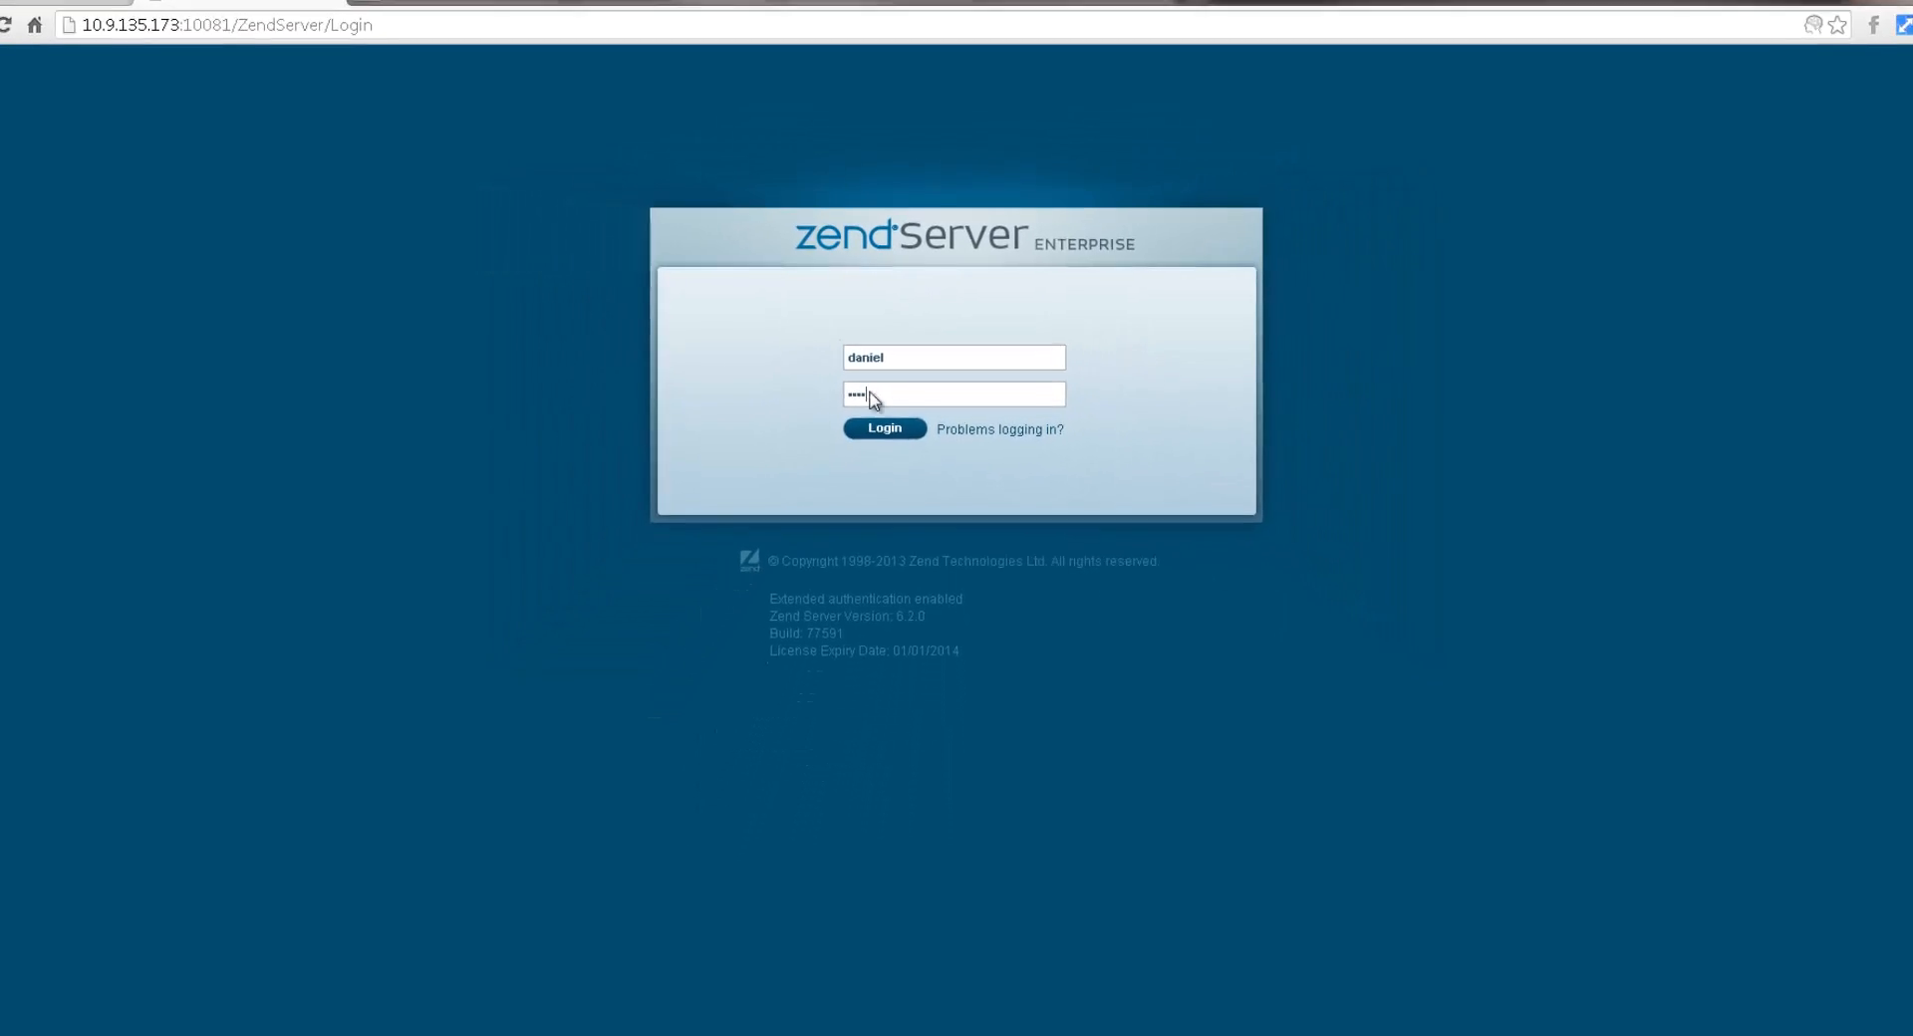
{"action": "left_click", "coordinate": [885, 434]}
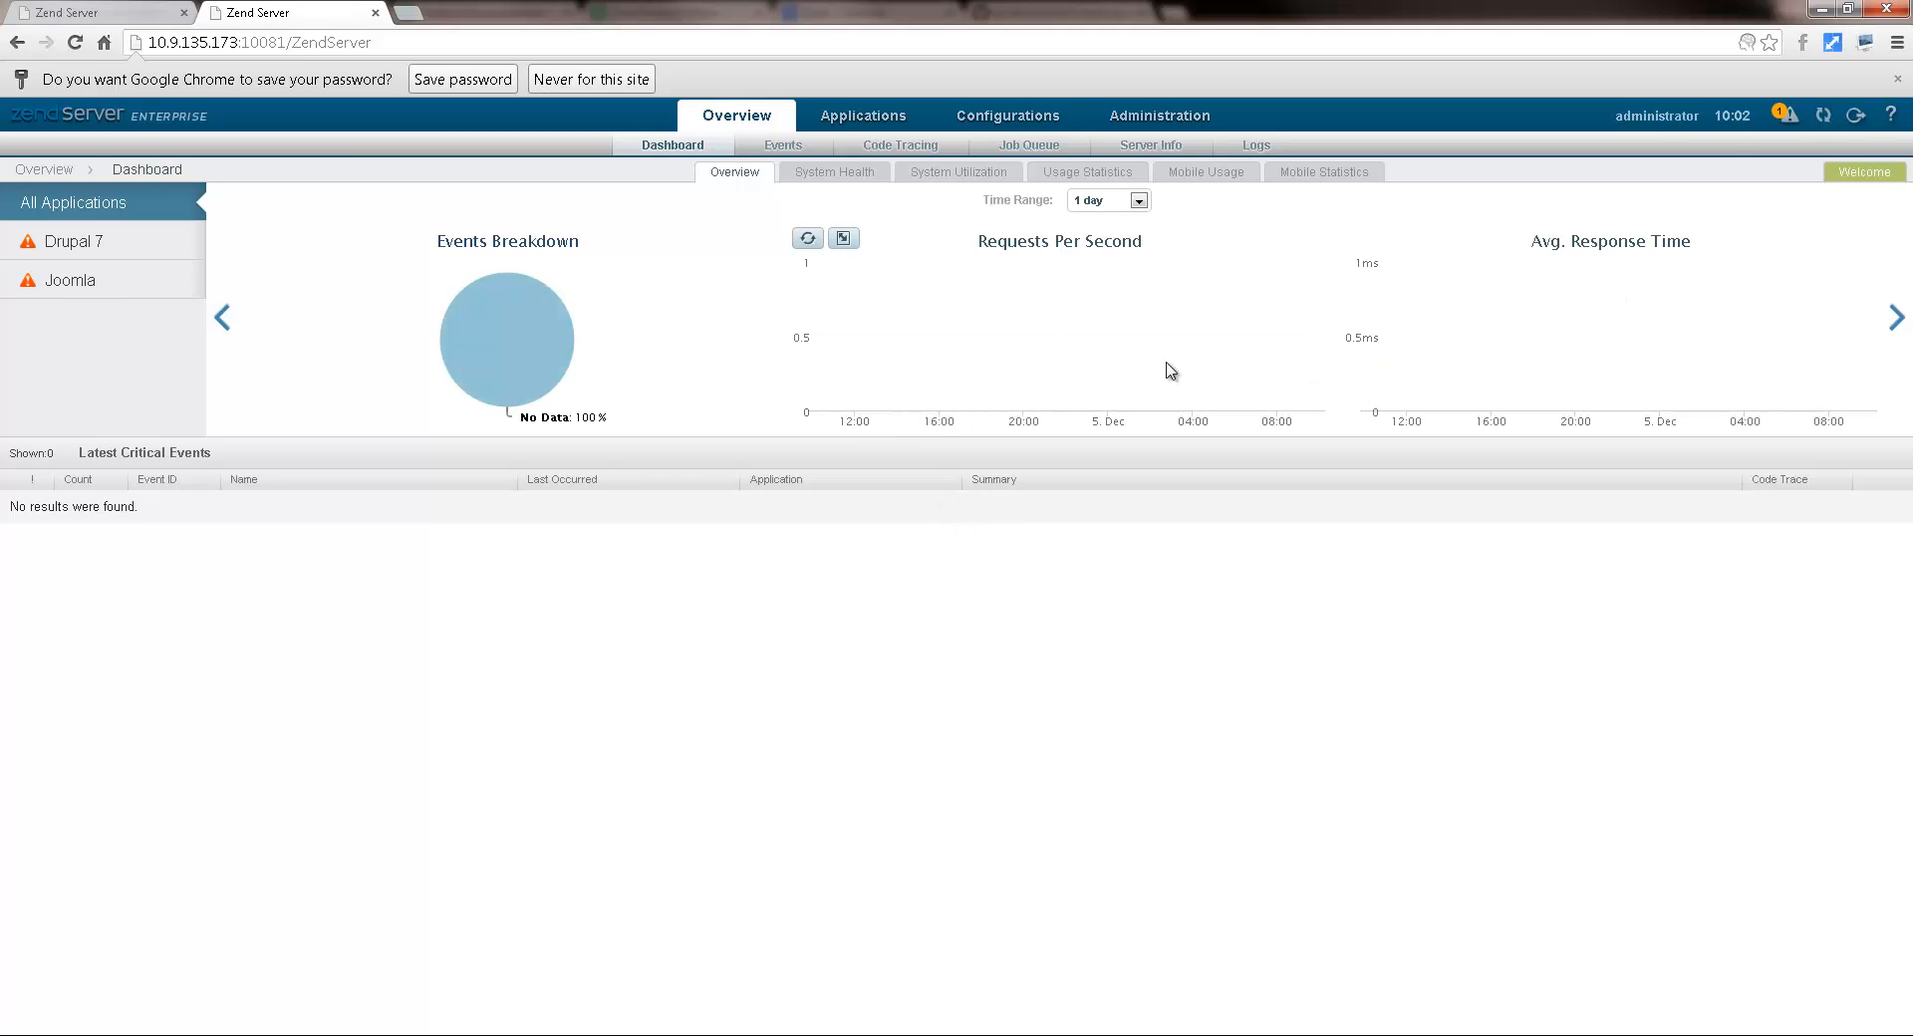
{"action": "left_click", "coordinate": [1899, 80]}
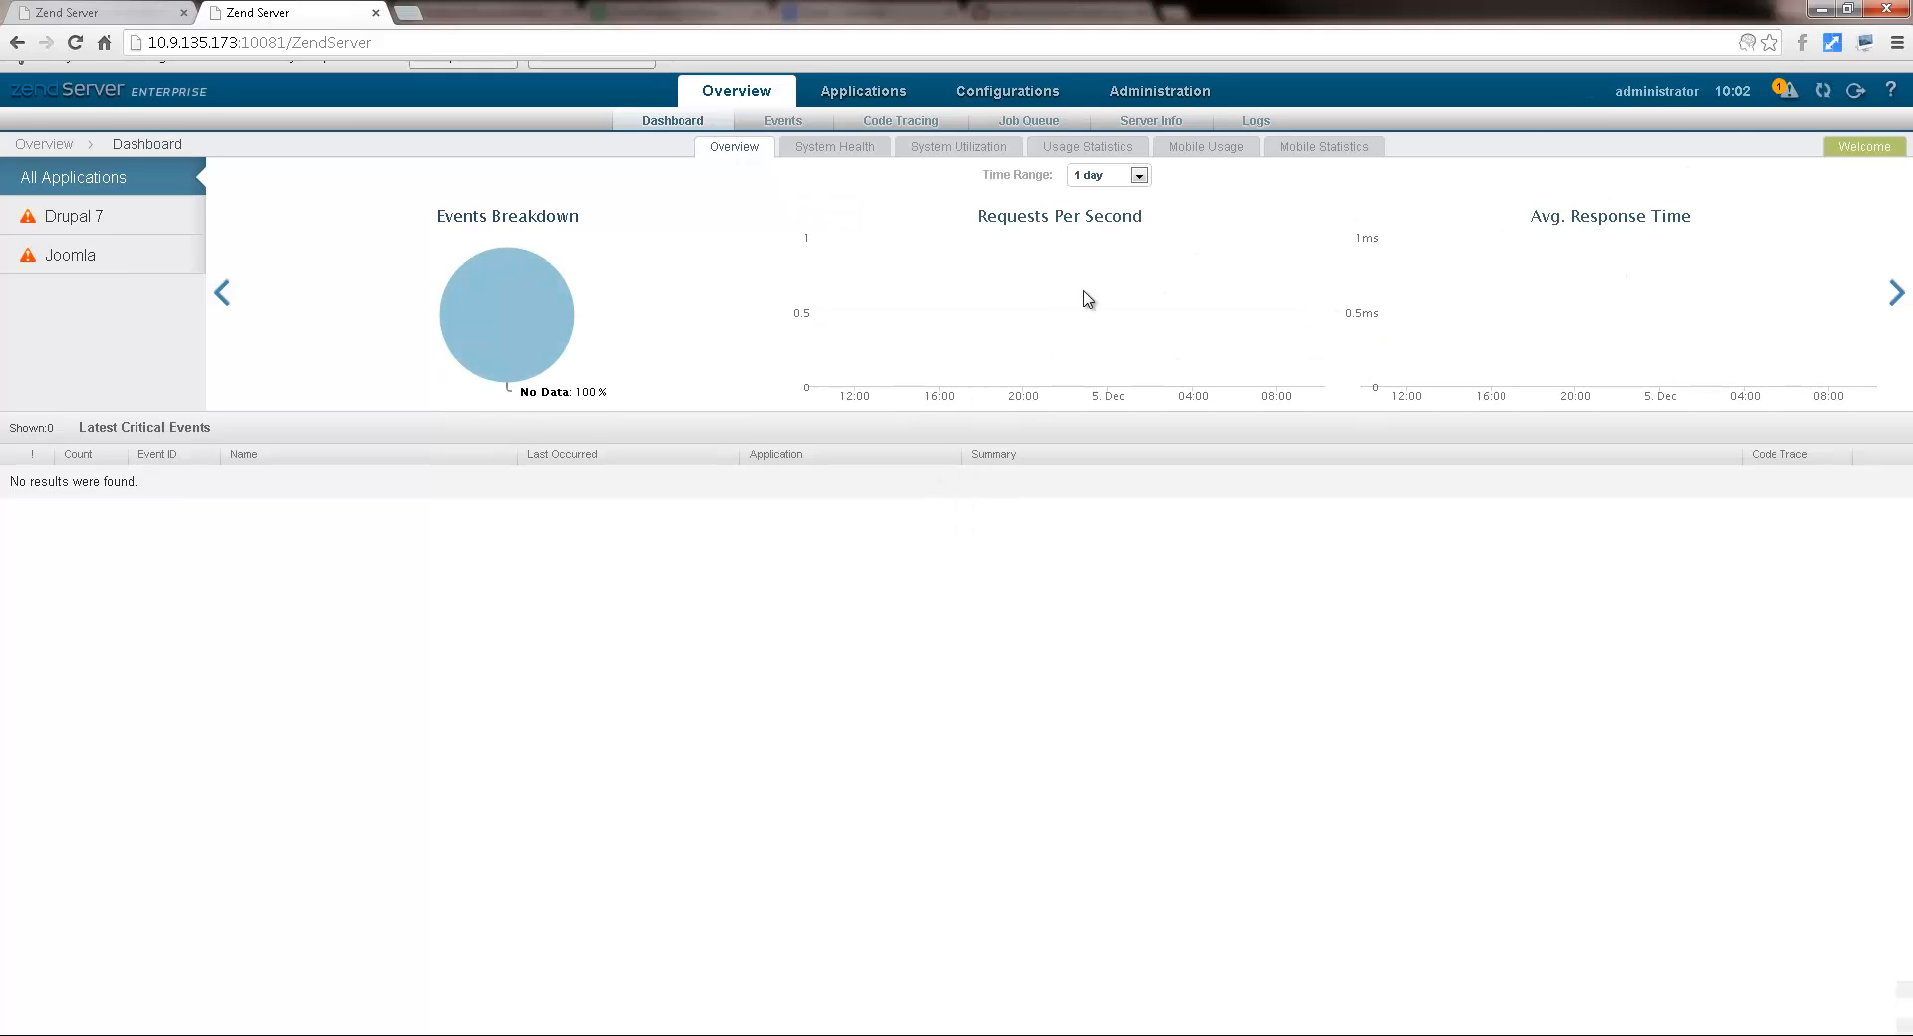
{"action": "left_click", "coordinate": [867, 80]}
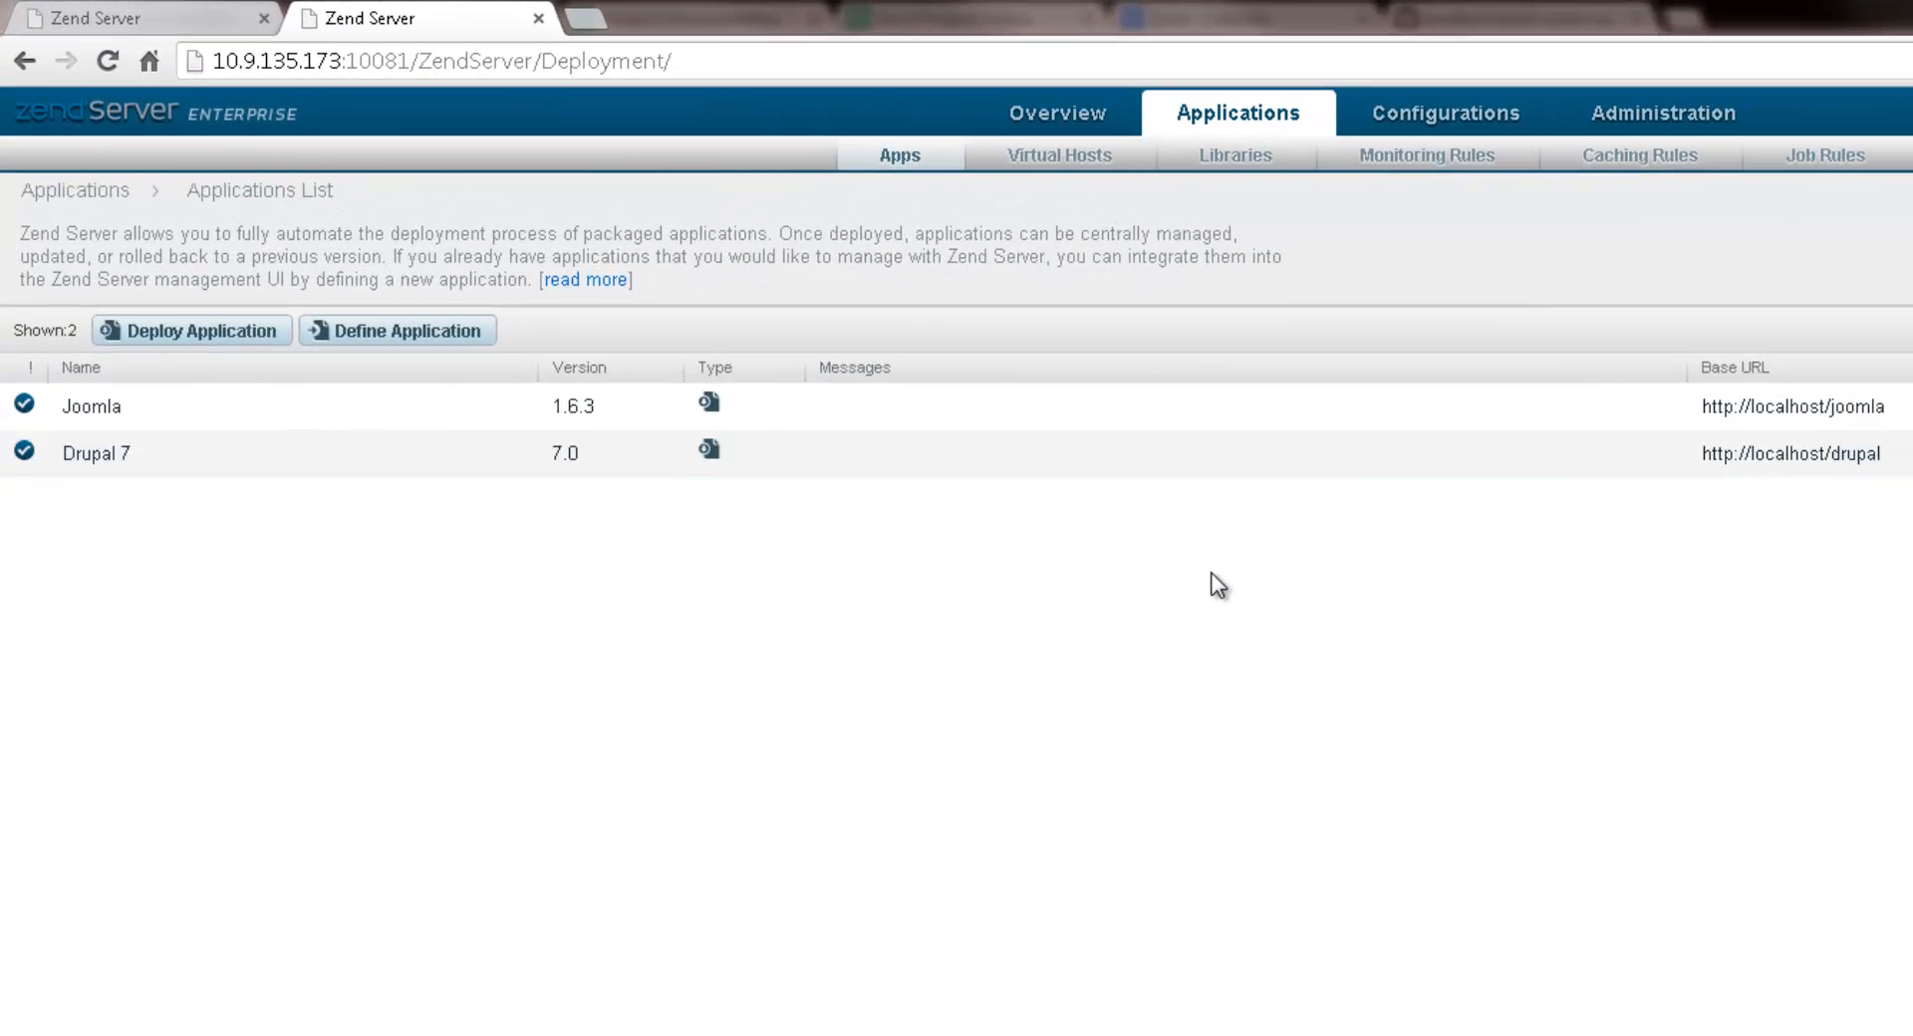
{"action": "left_click", "coordinate": [325, 406]}
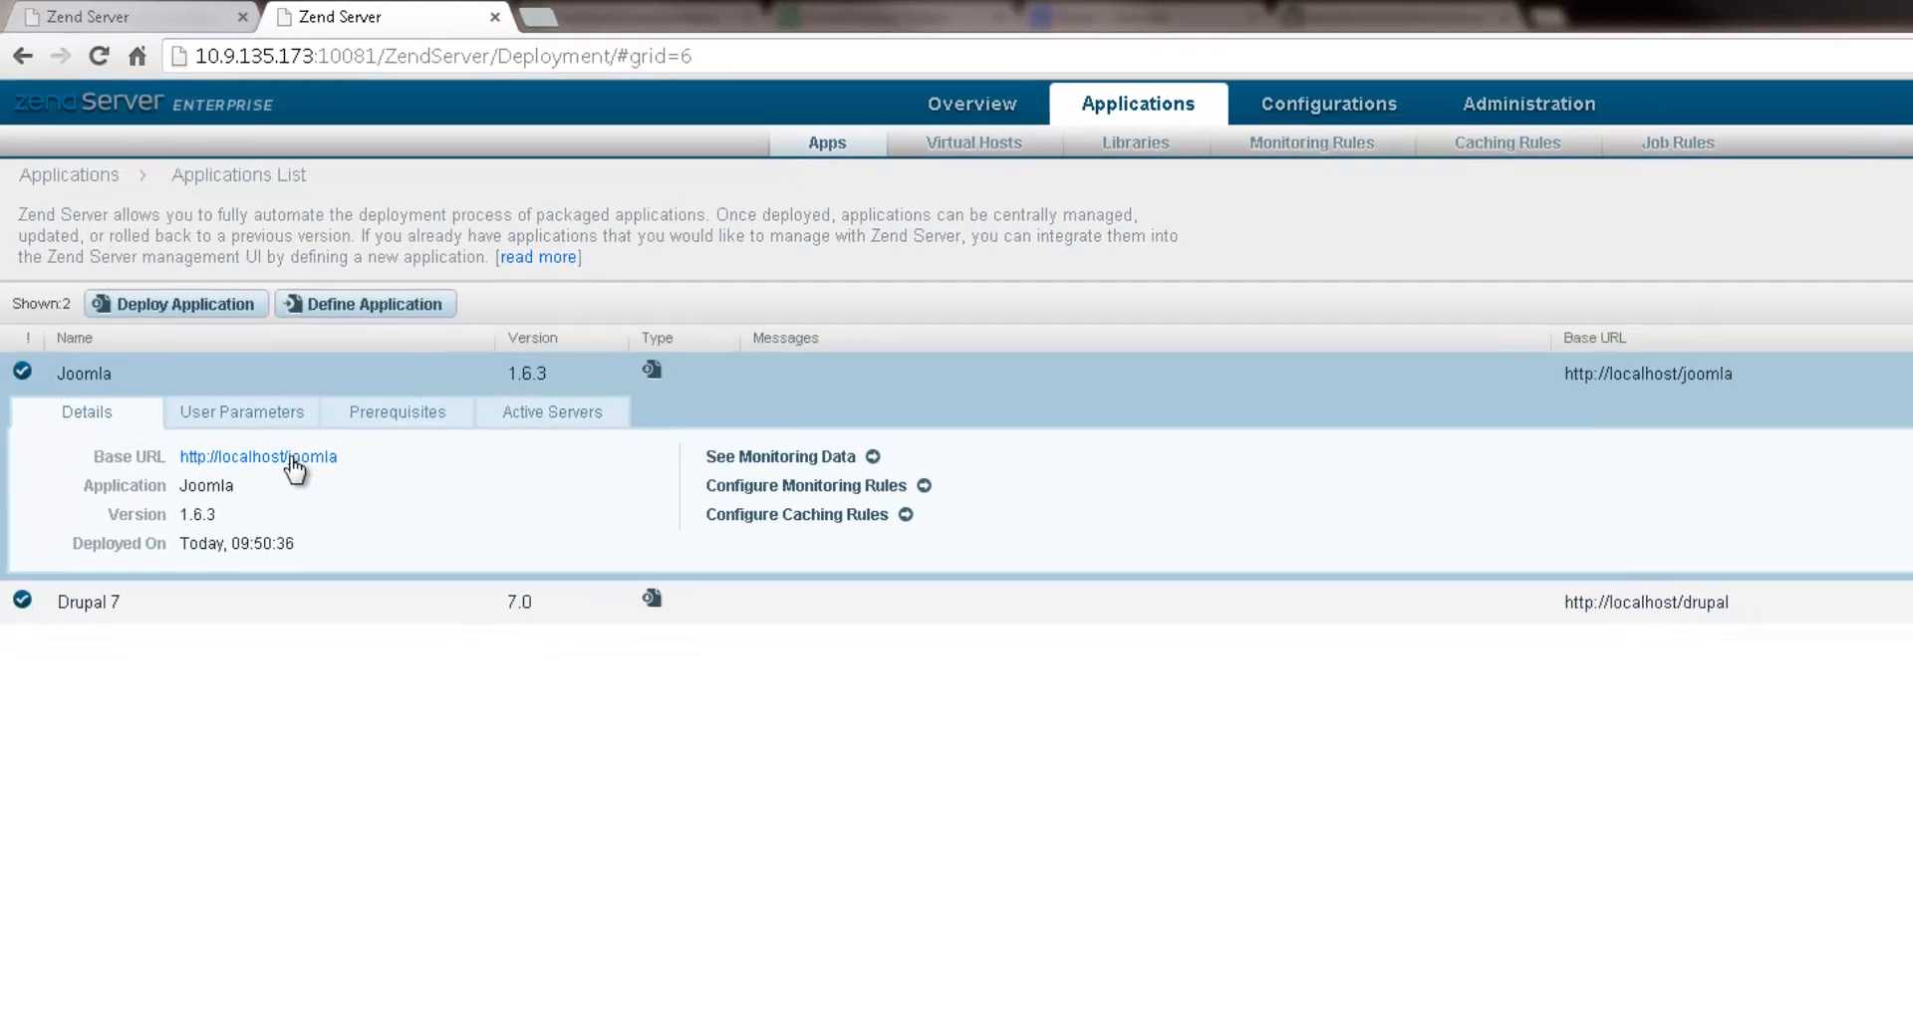
{"action": "left_click", "coordinate": [315, 489]}
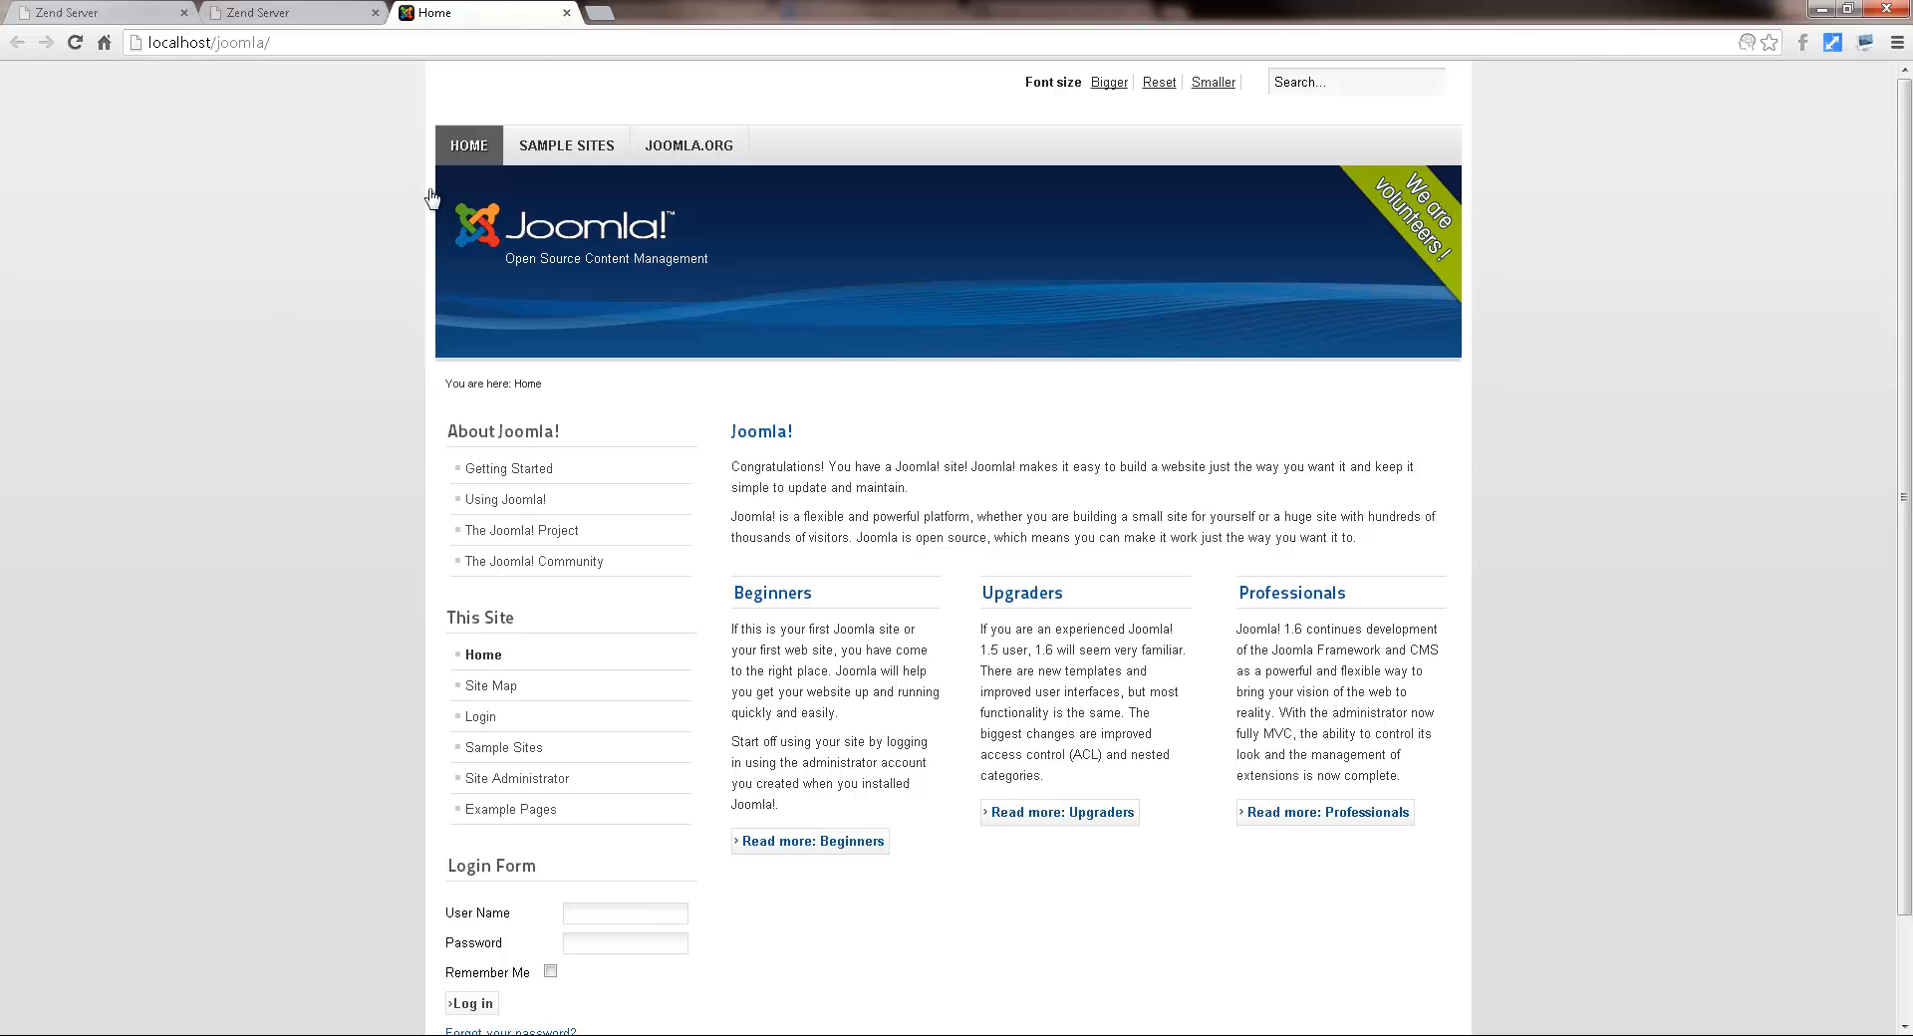
{"action": "left_click", "coordinate": [566, 13]}
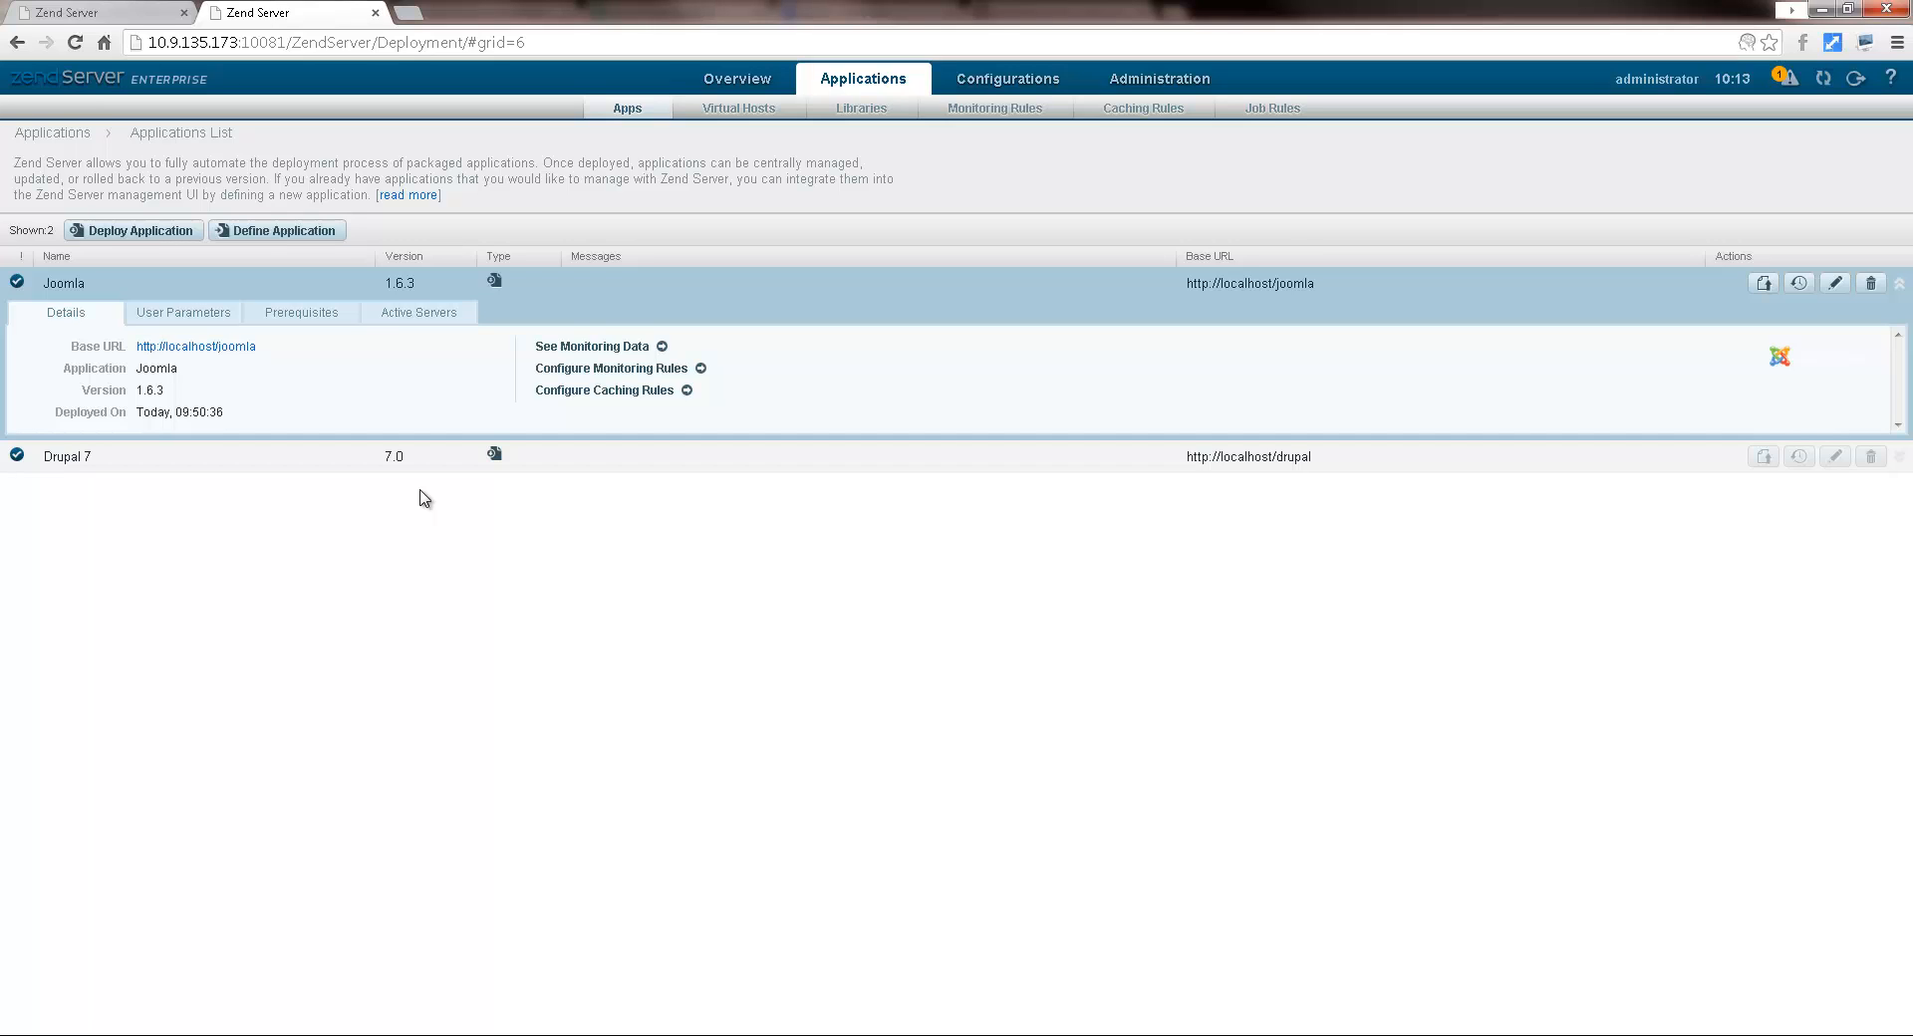
Step: Add a new cluster server named ubuntu1204-c with IP 10.9.183.85
{"action": "left_click", "coordinate": [1133, 93]}
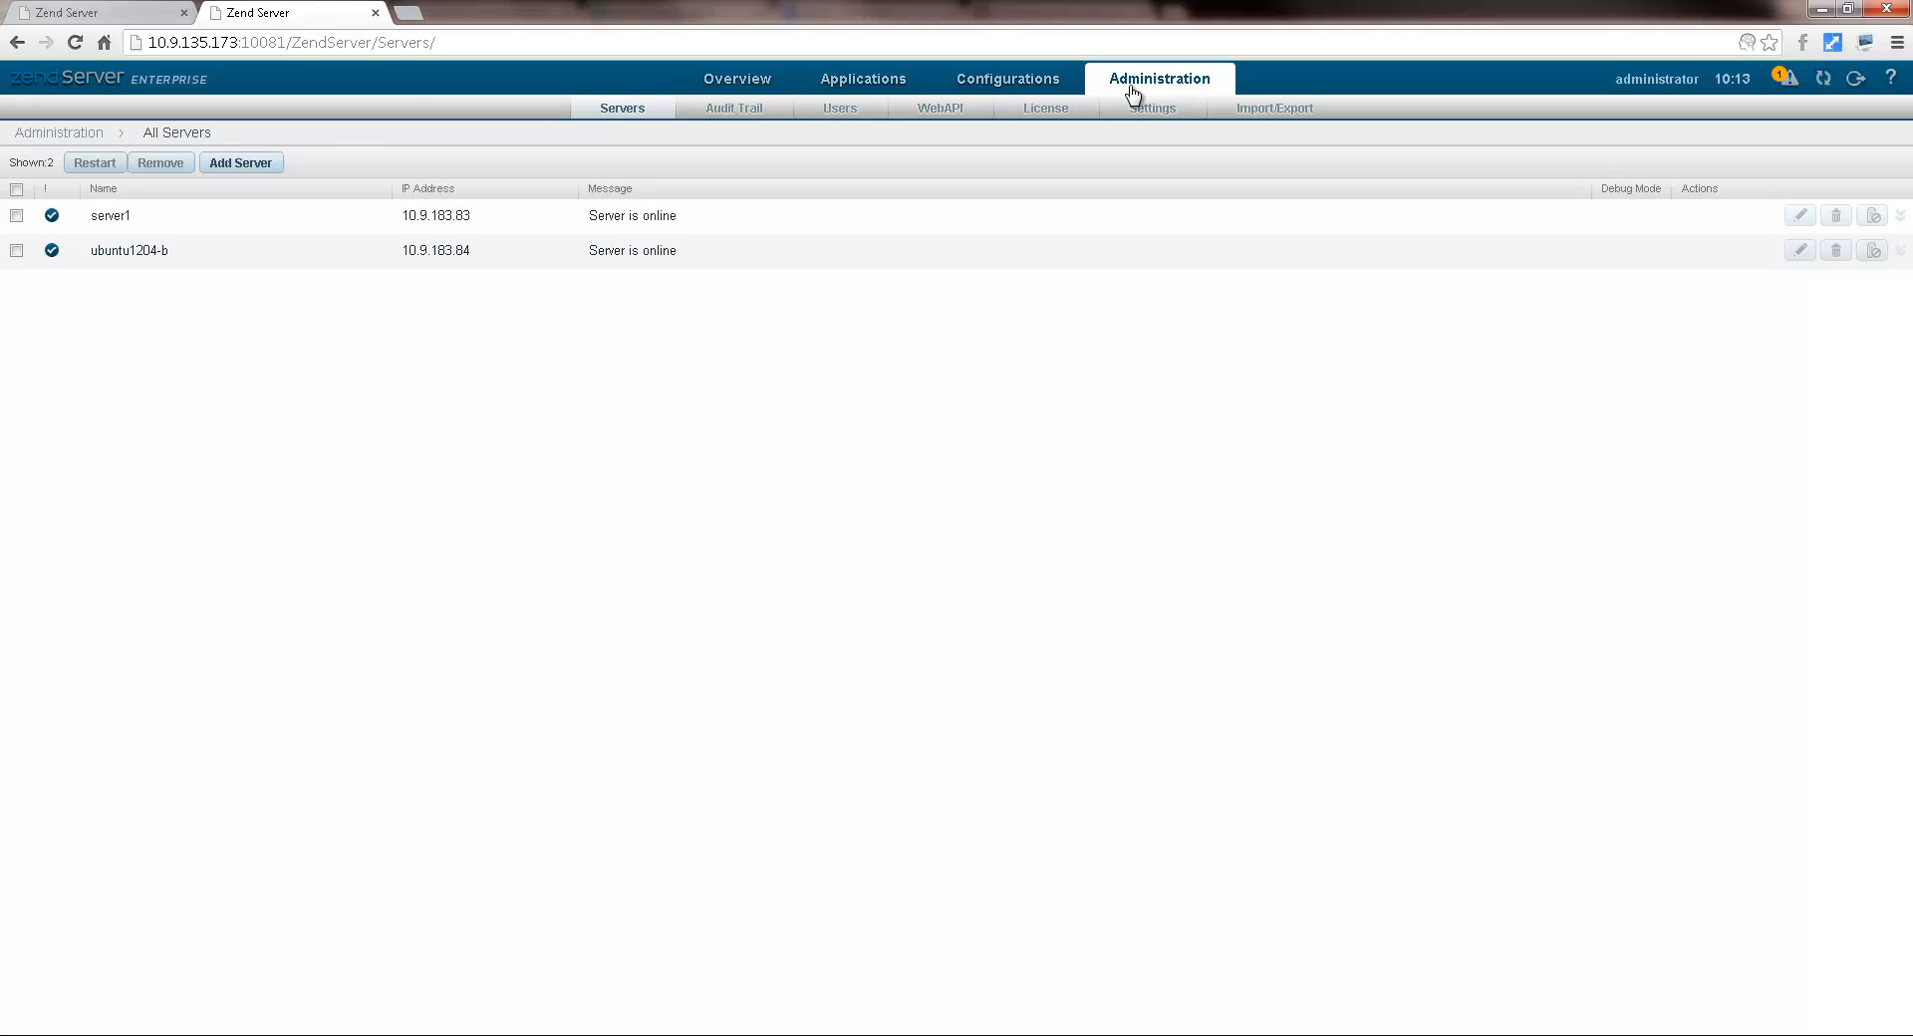
{"action": "left_click", "coordinate": [248, 166]}
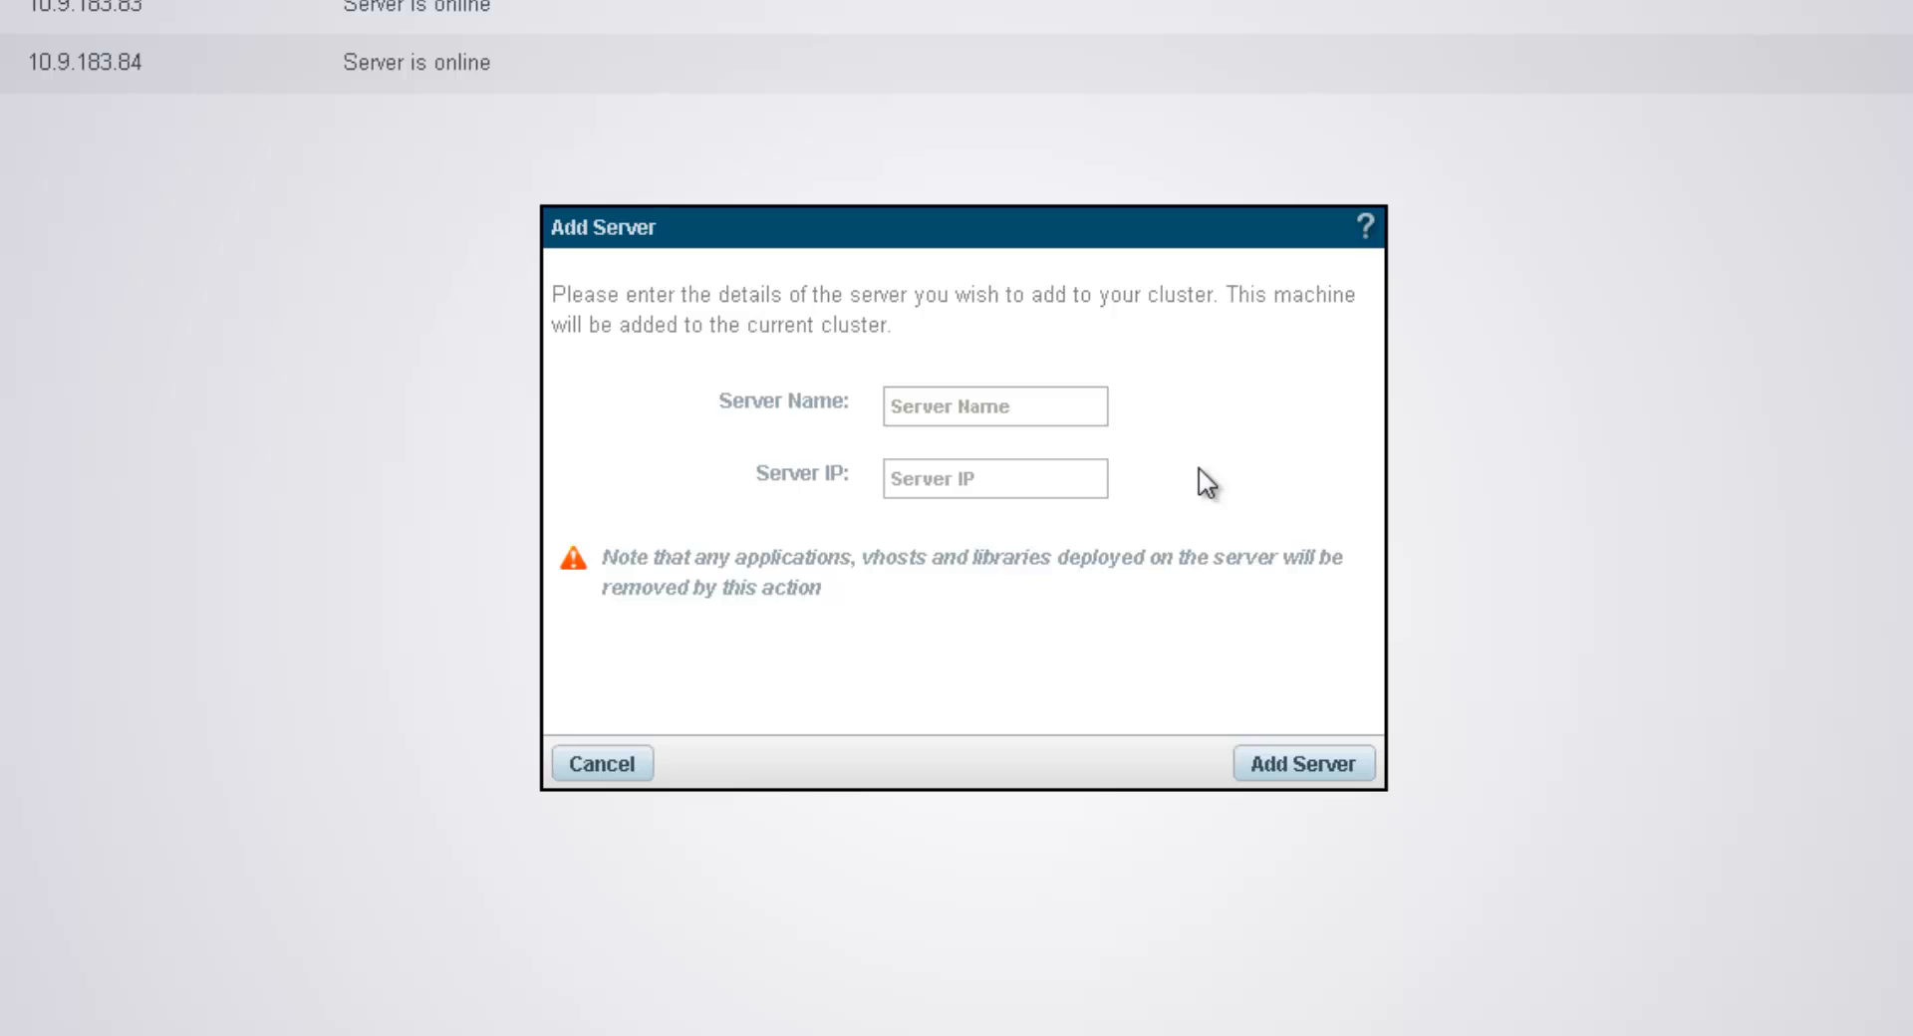
{"action": "left_click", "coordinate": [965, 408]}
{"action": "type", "text": "ubuntu1204-c"}
{"action": "left_click", "coordinate": [957, 480]}
{"action": "type", "text": "10.9.183."}
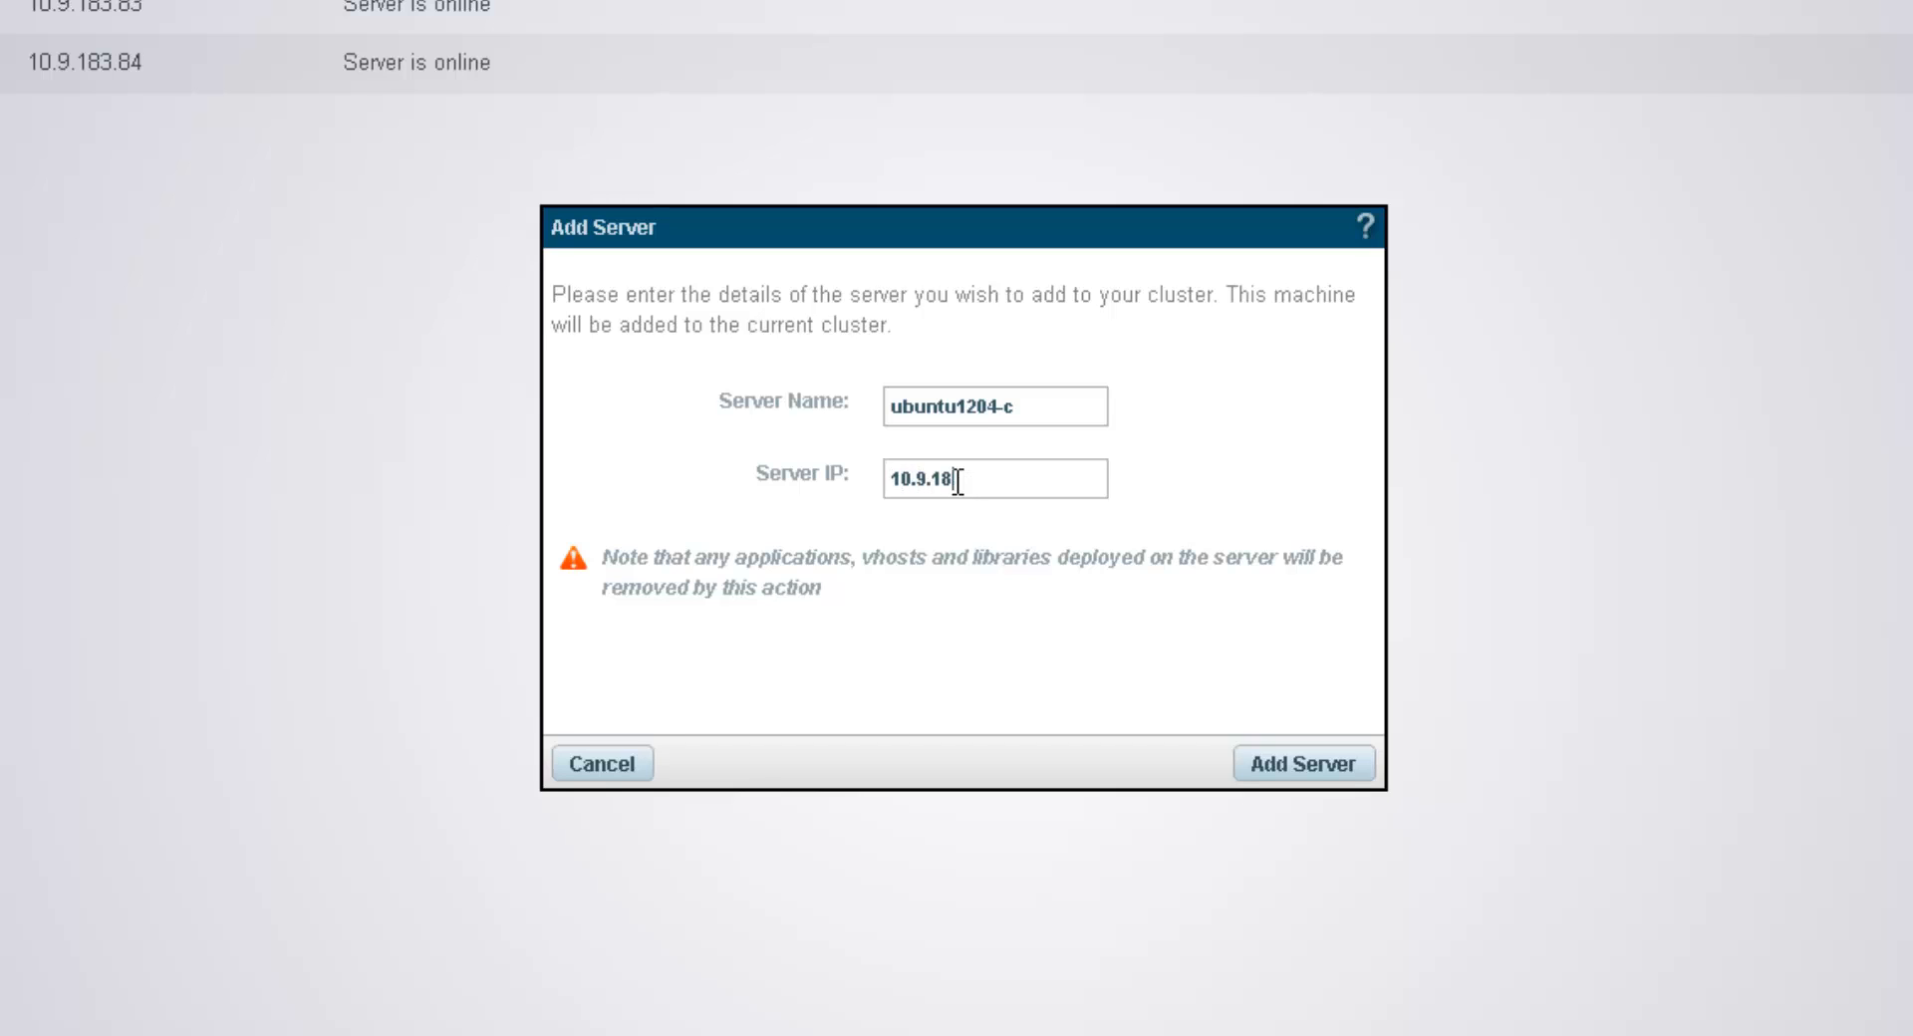
{"action": "type", "text": "85"}
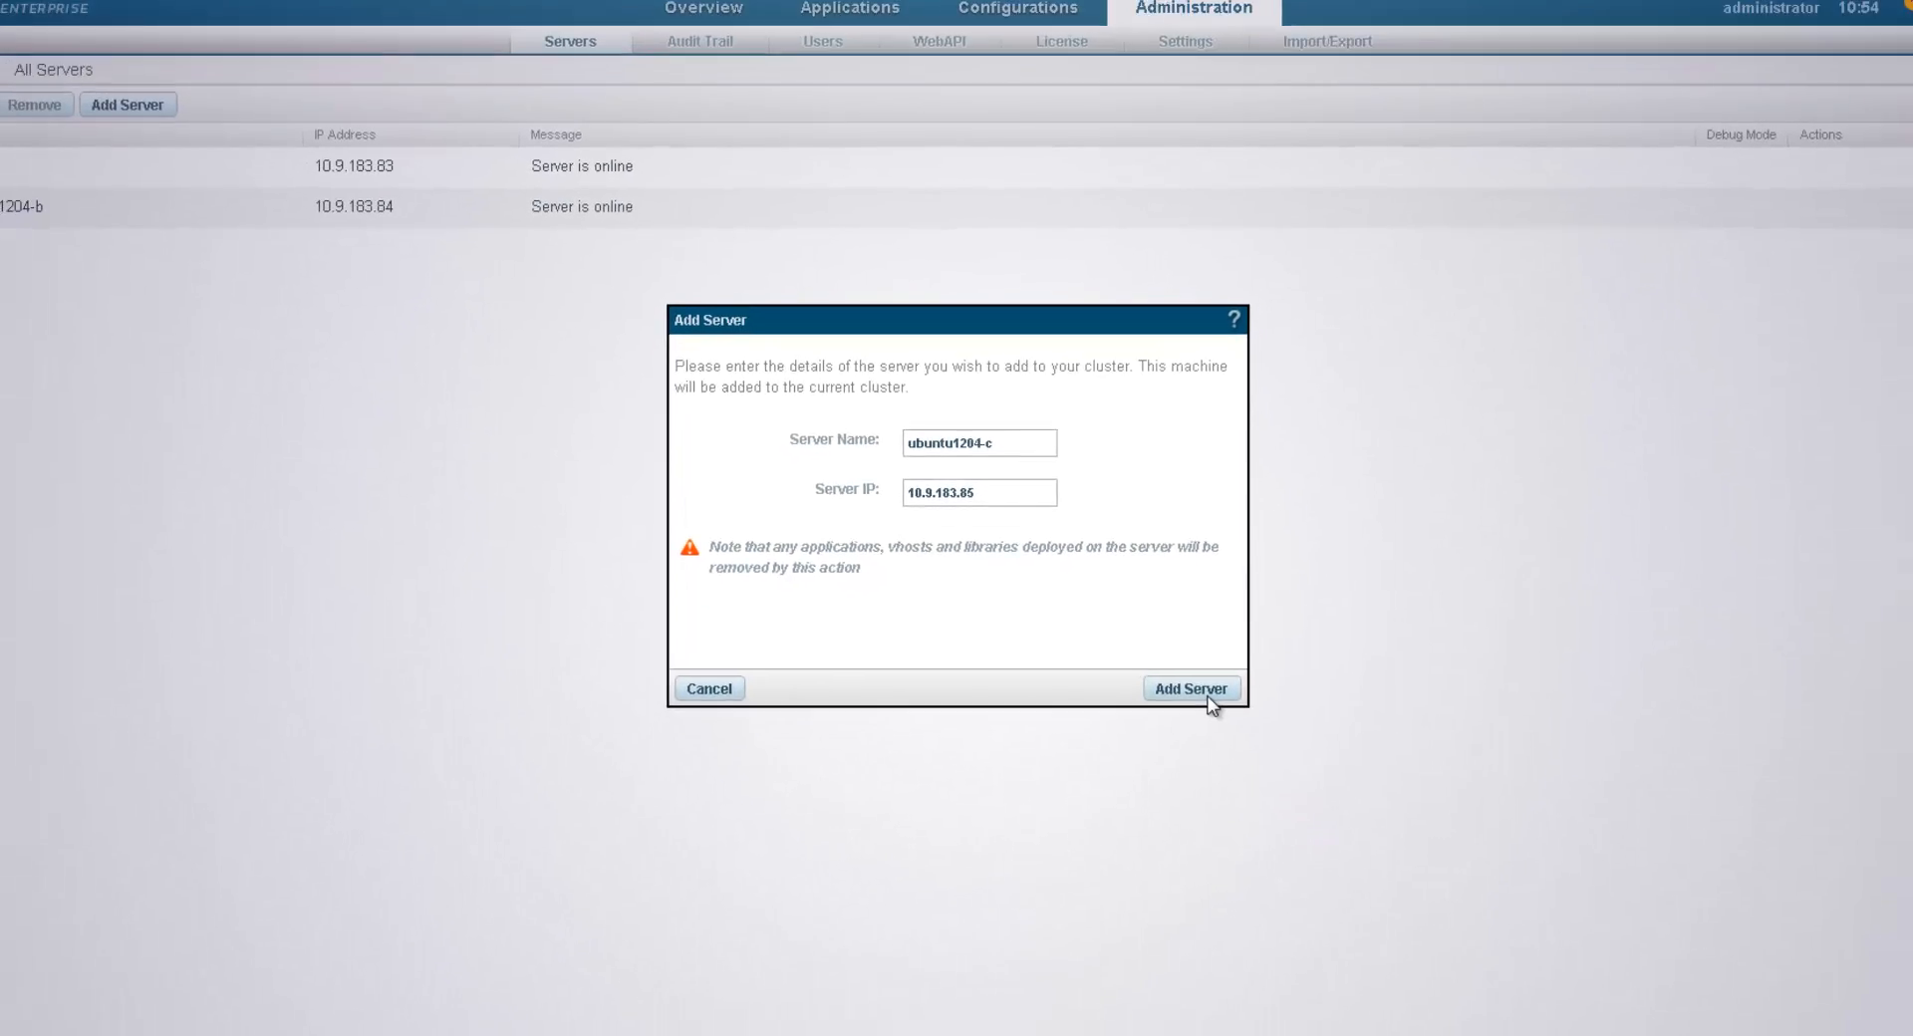
{"action": "left_click", "coordinate": [1208, 695]}
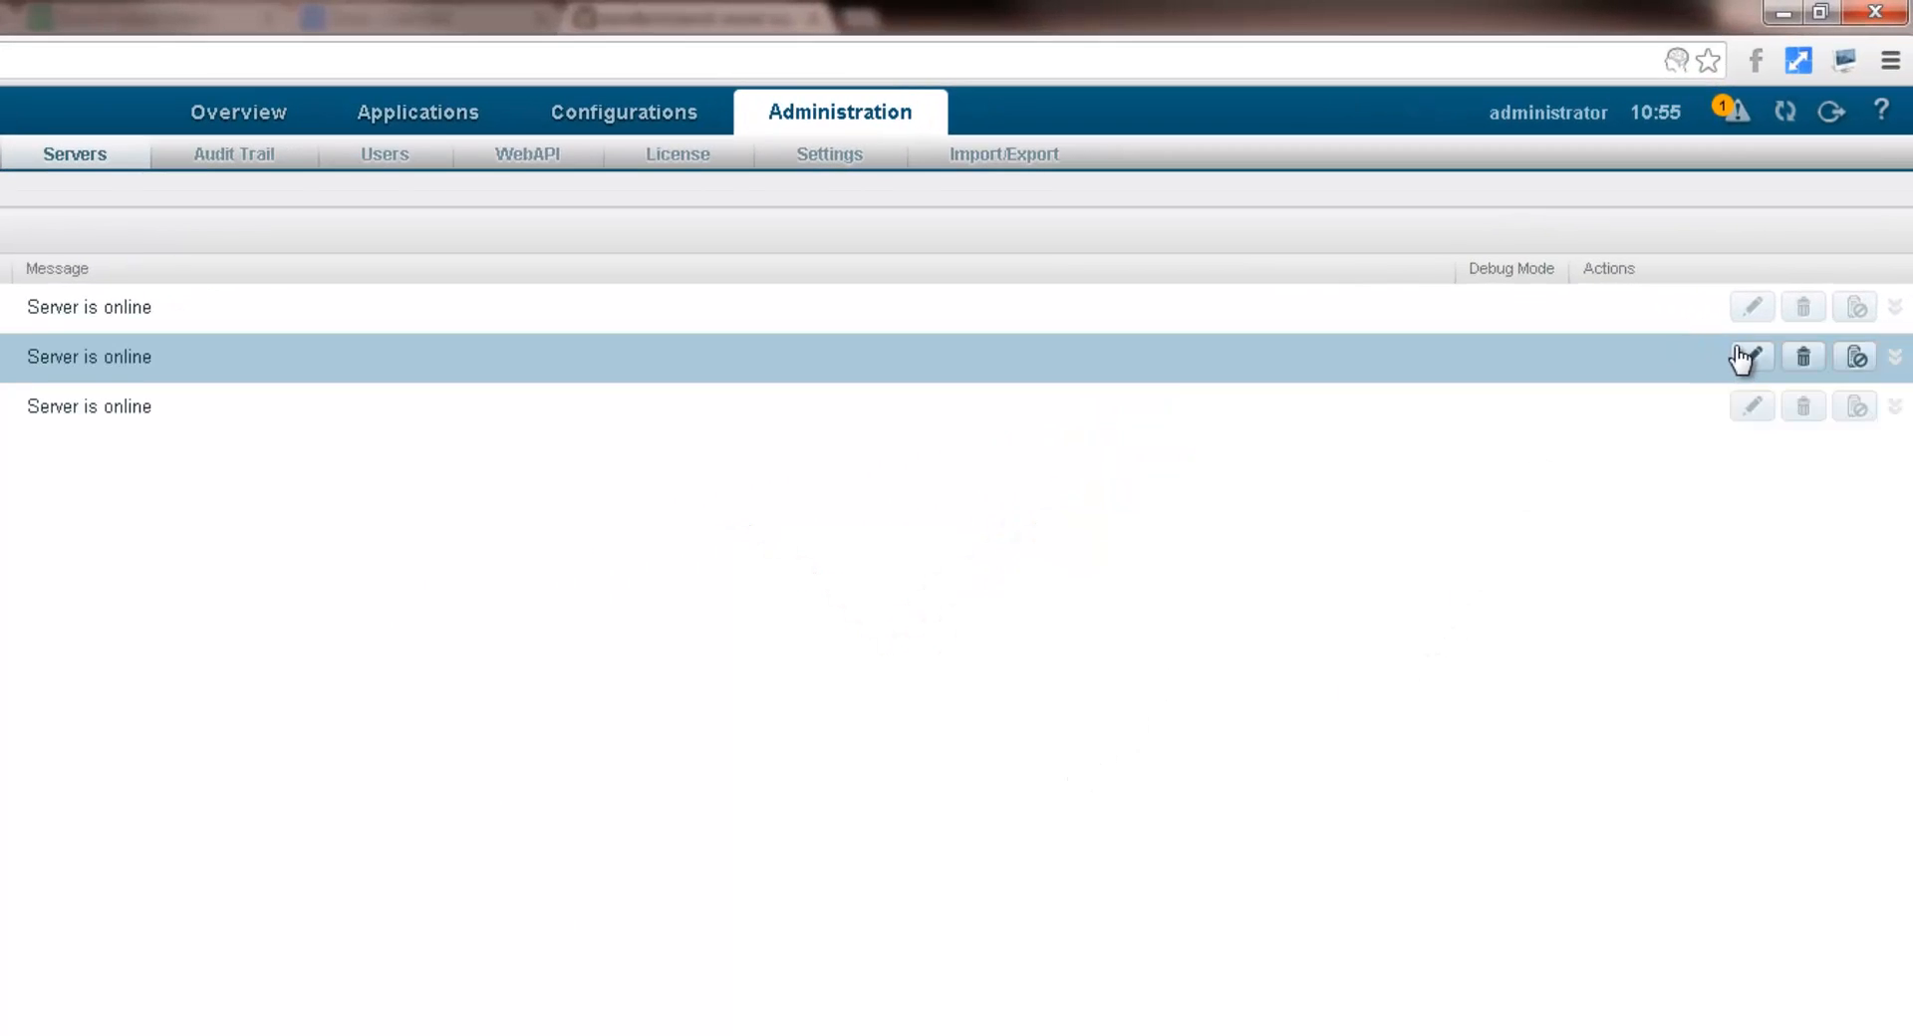
Step: Rename ubuntu1204-b to server2 and ubuntu1204-c to server3, then check the pending cluster notification
{"action": "left_click", "coordinate": [1741, 359]}
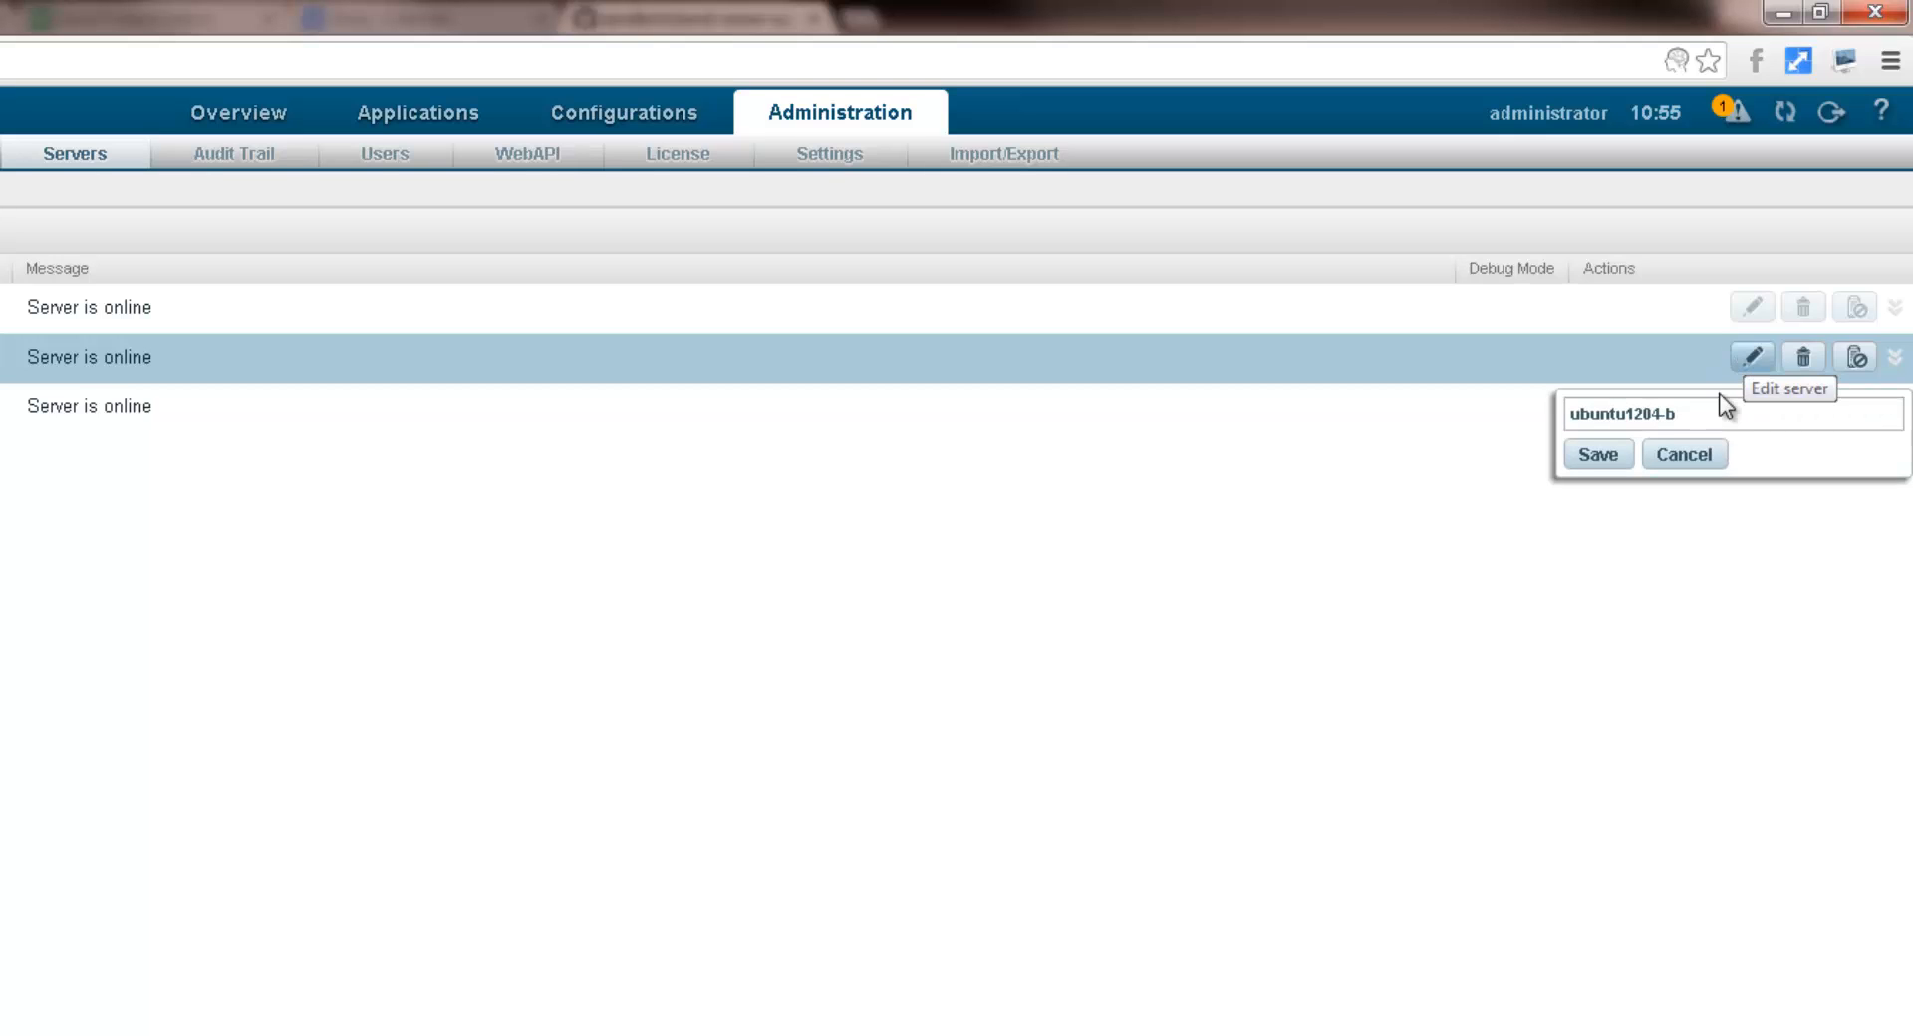
{"action": "left_click_drag", "start_coordinate": [1680, 415], "coordinate": [1572, 412]}
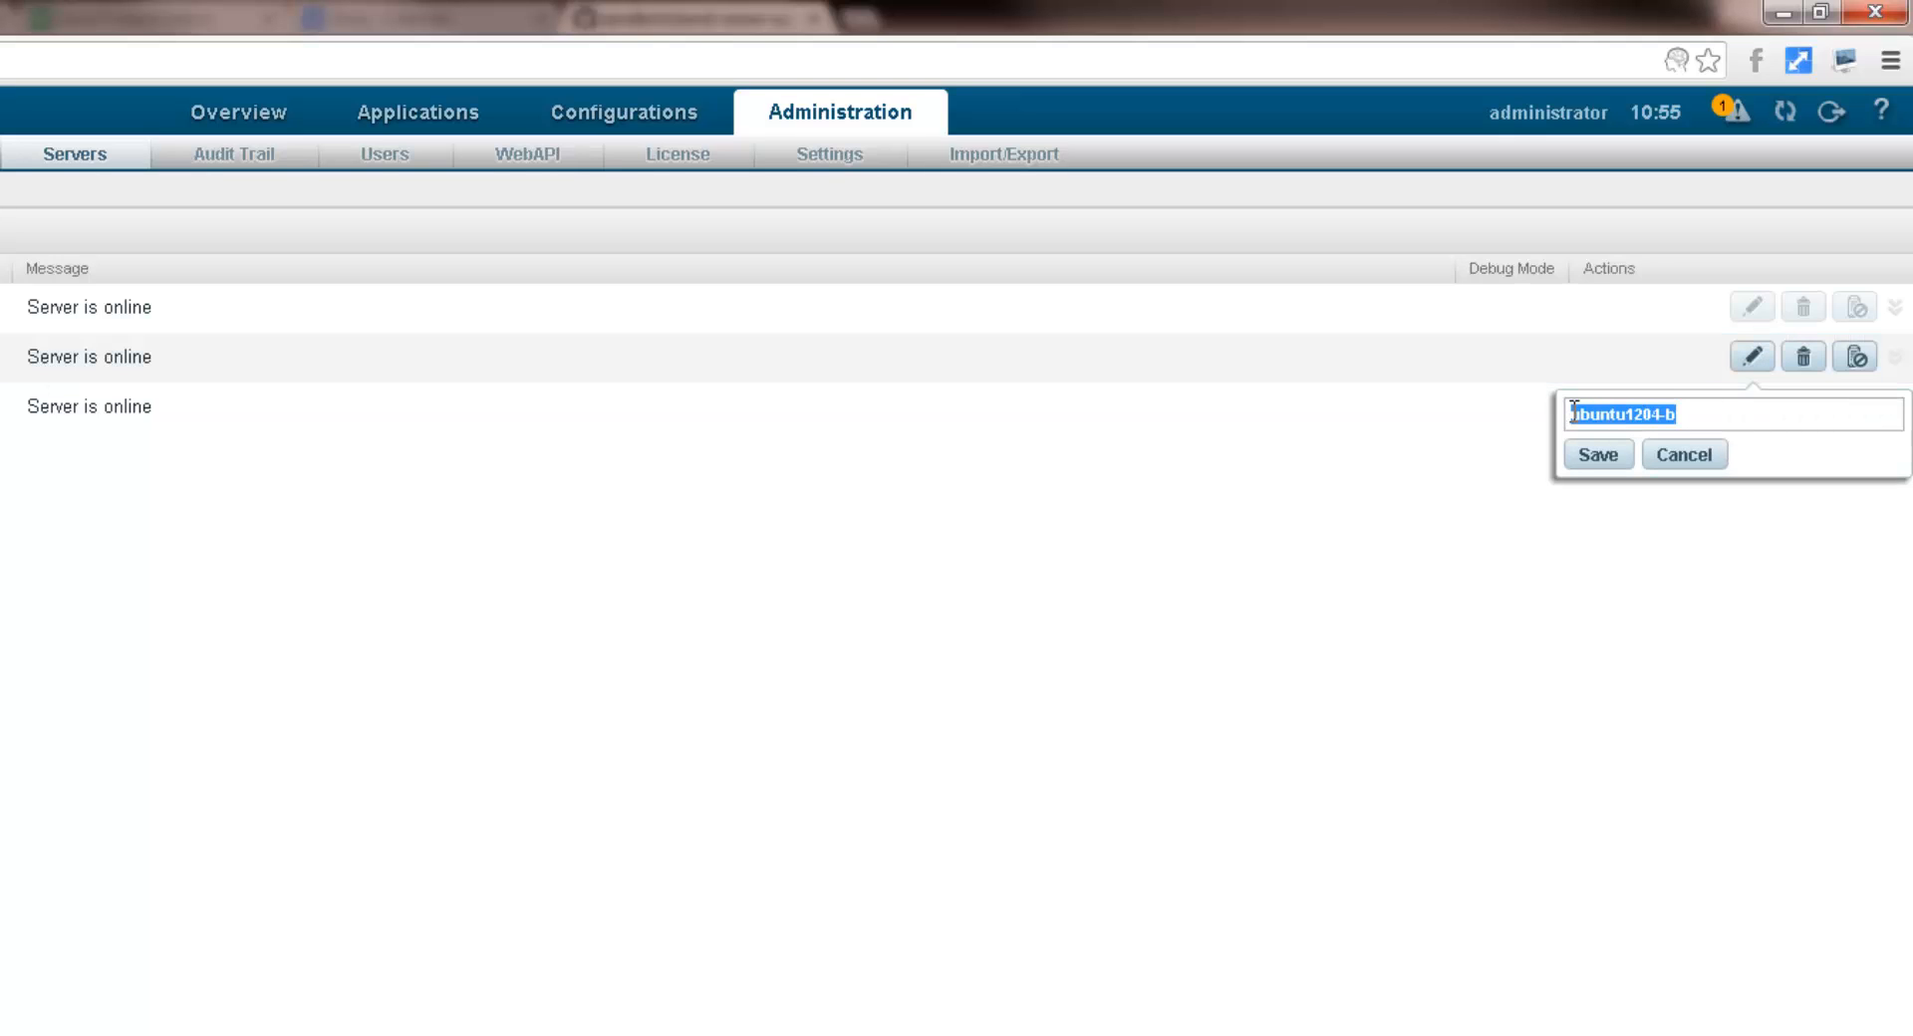
{"action": "type", "text": "server2"}
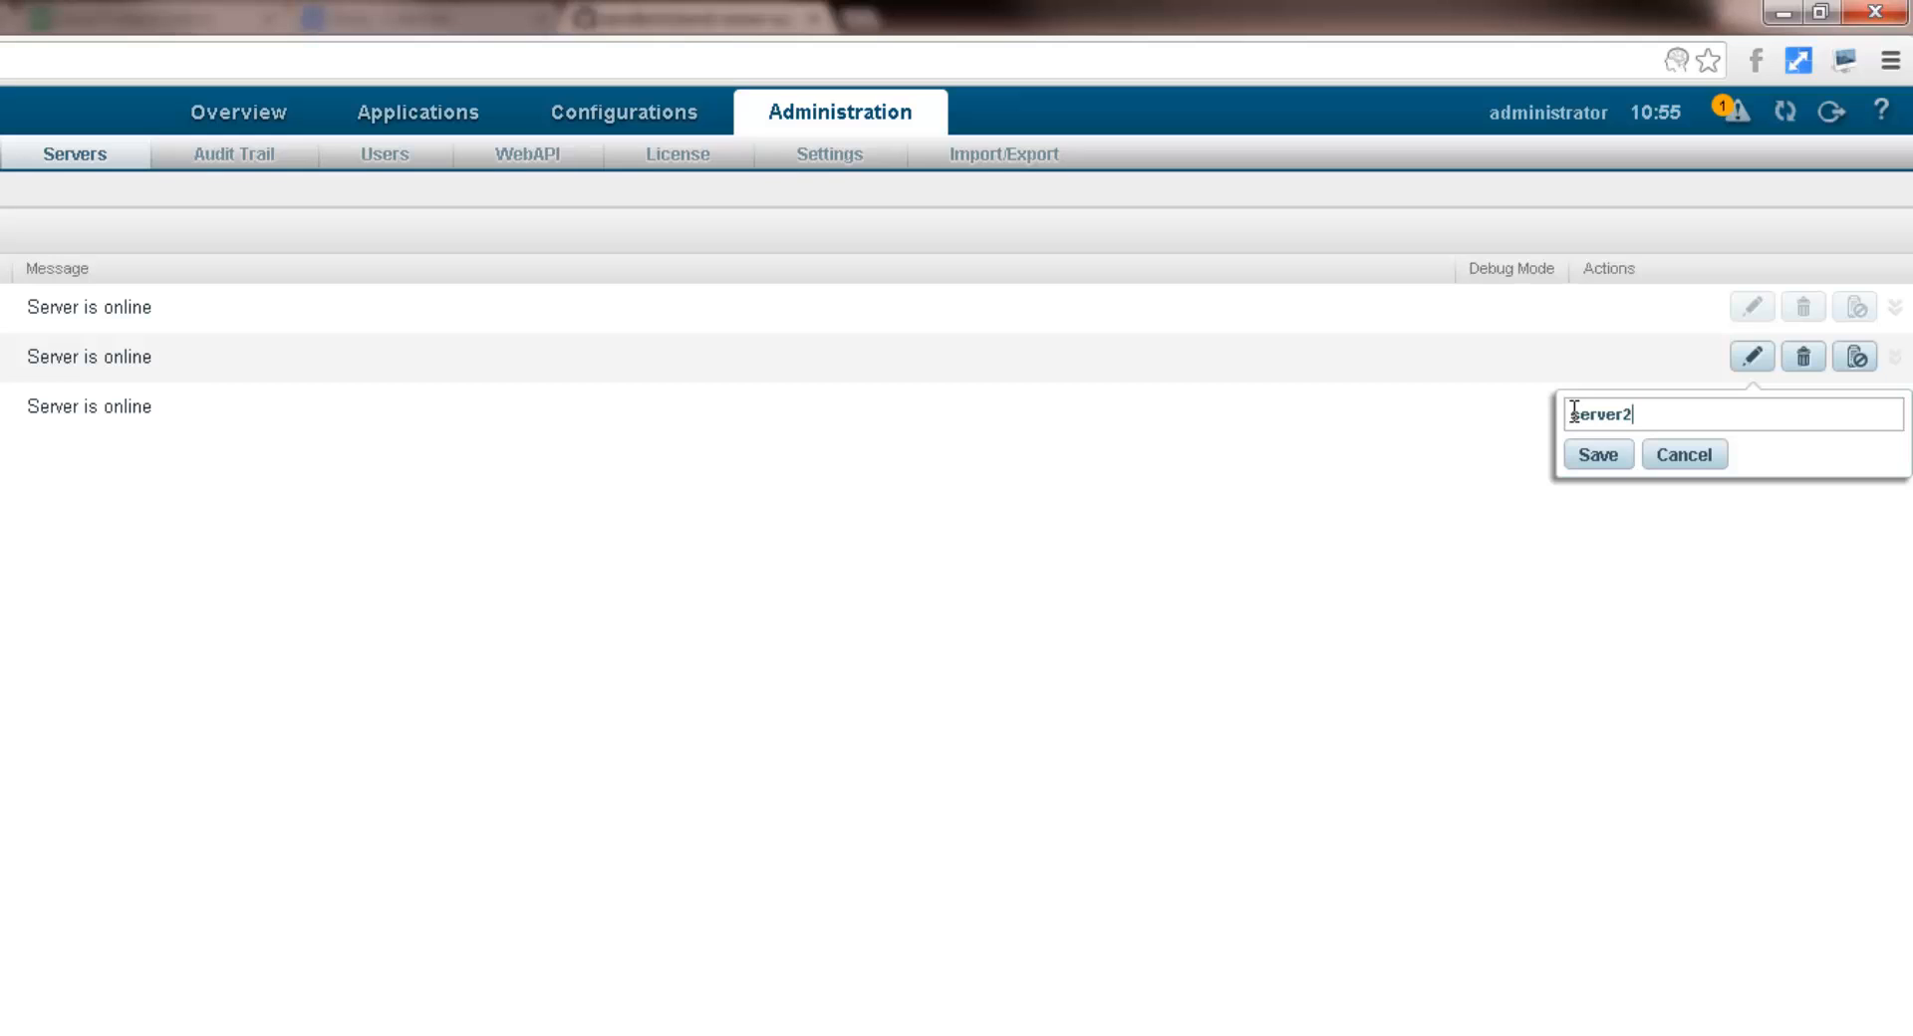
{"action": "left_click", "coordinate": [1616, 455]}
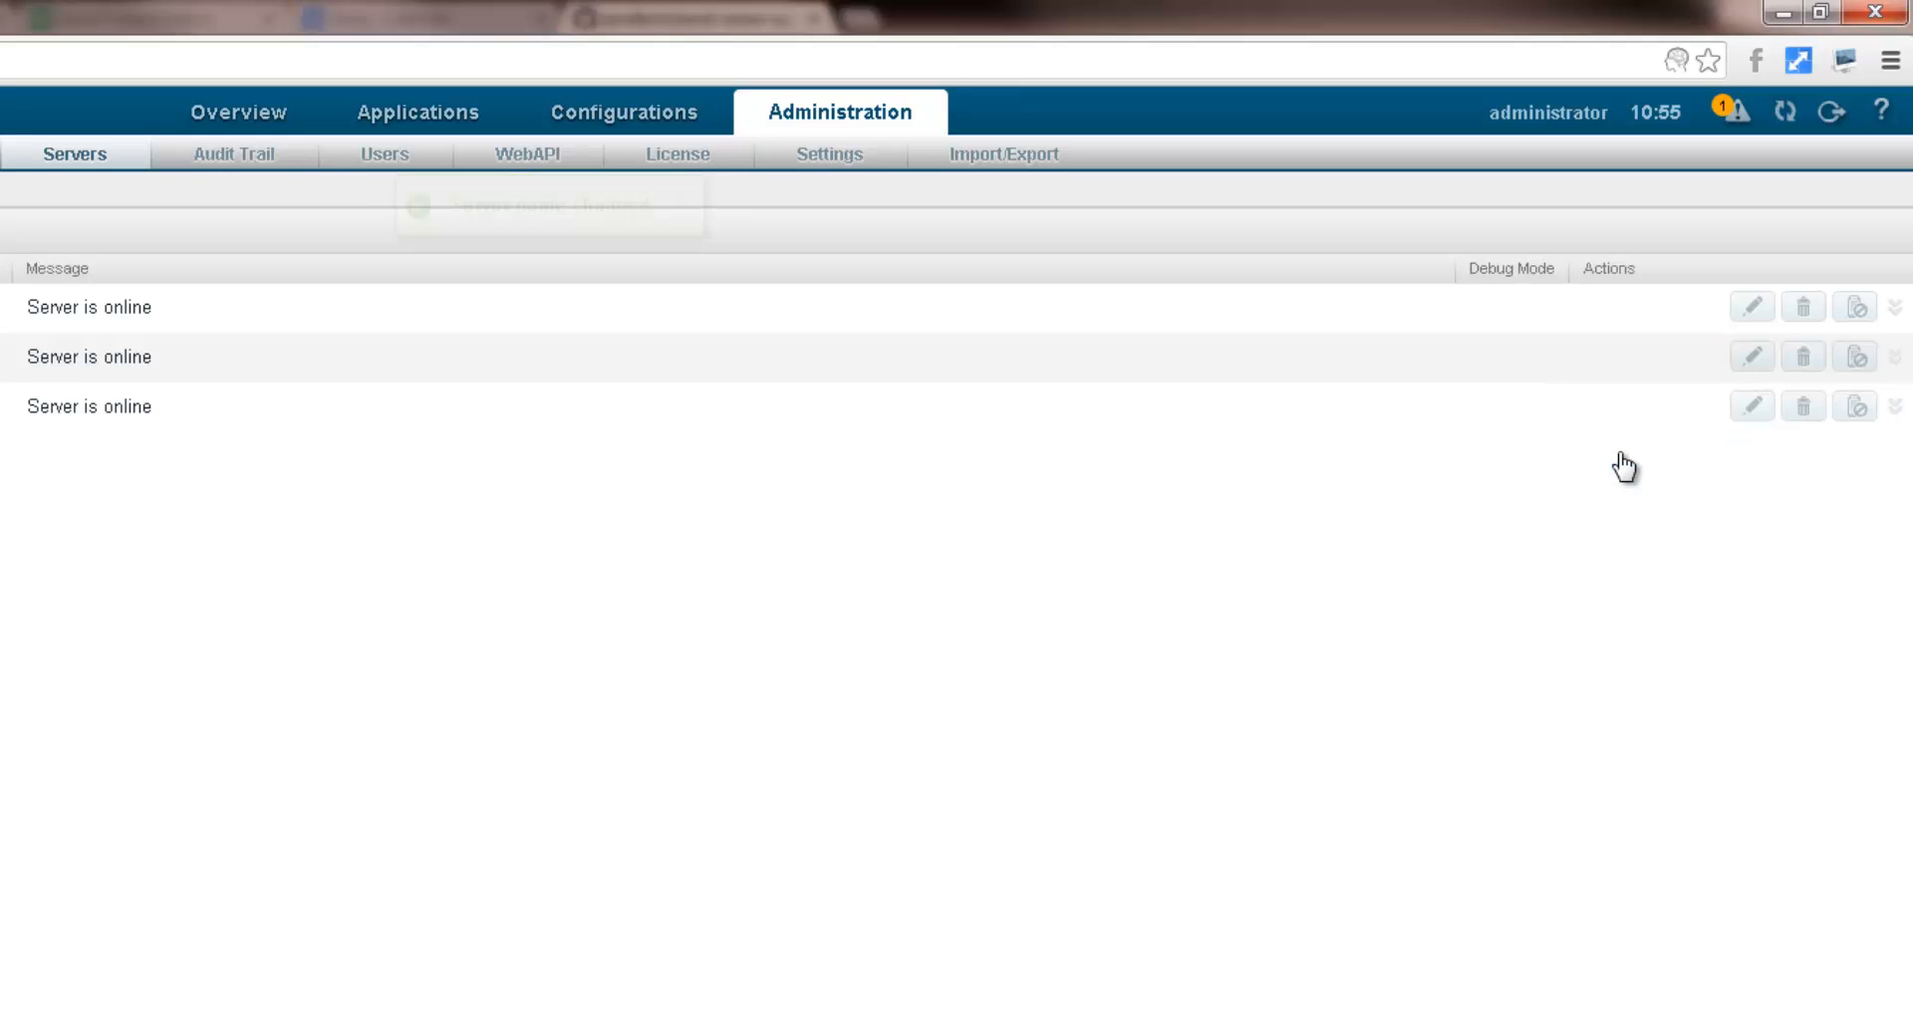
{"action": "left_click", "coordinate": [1752, 408]}
{"action": "left_click_drag", "start_coordinate": [1679, 464], "coordinate": [1559, 482]}
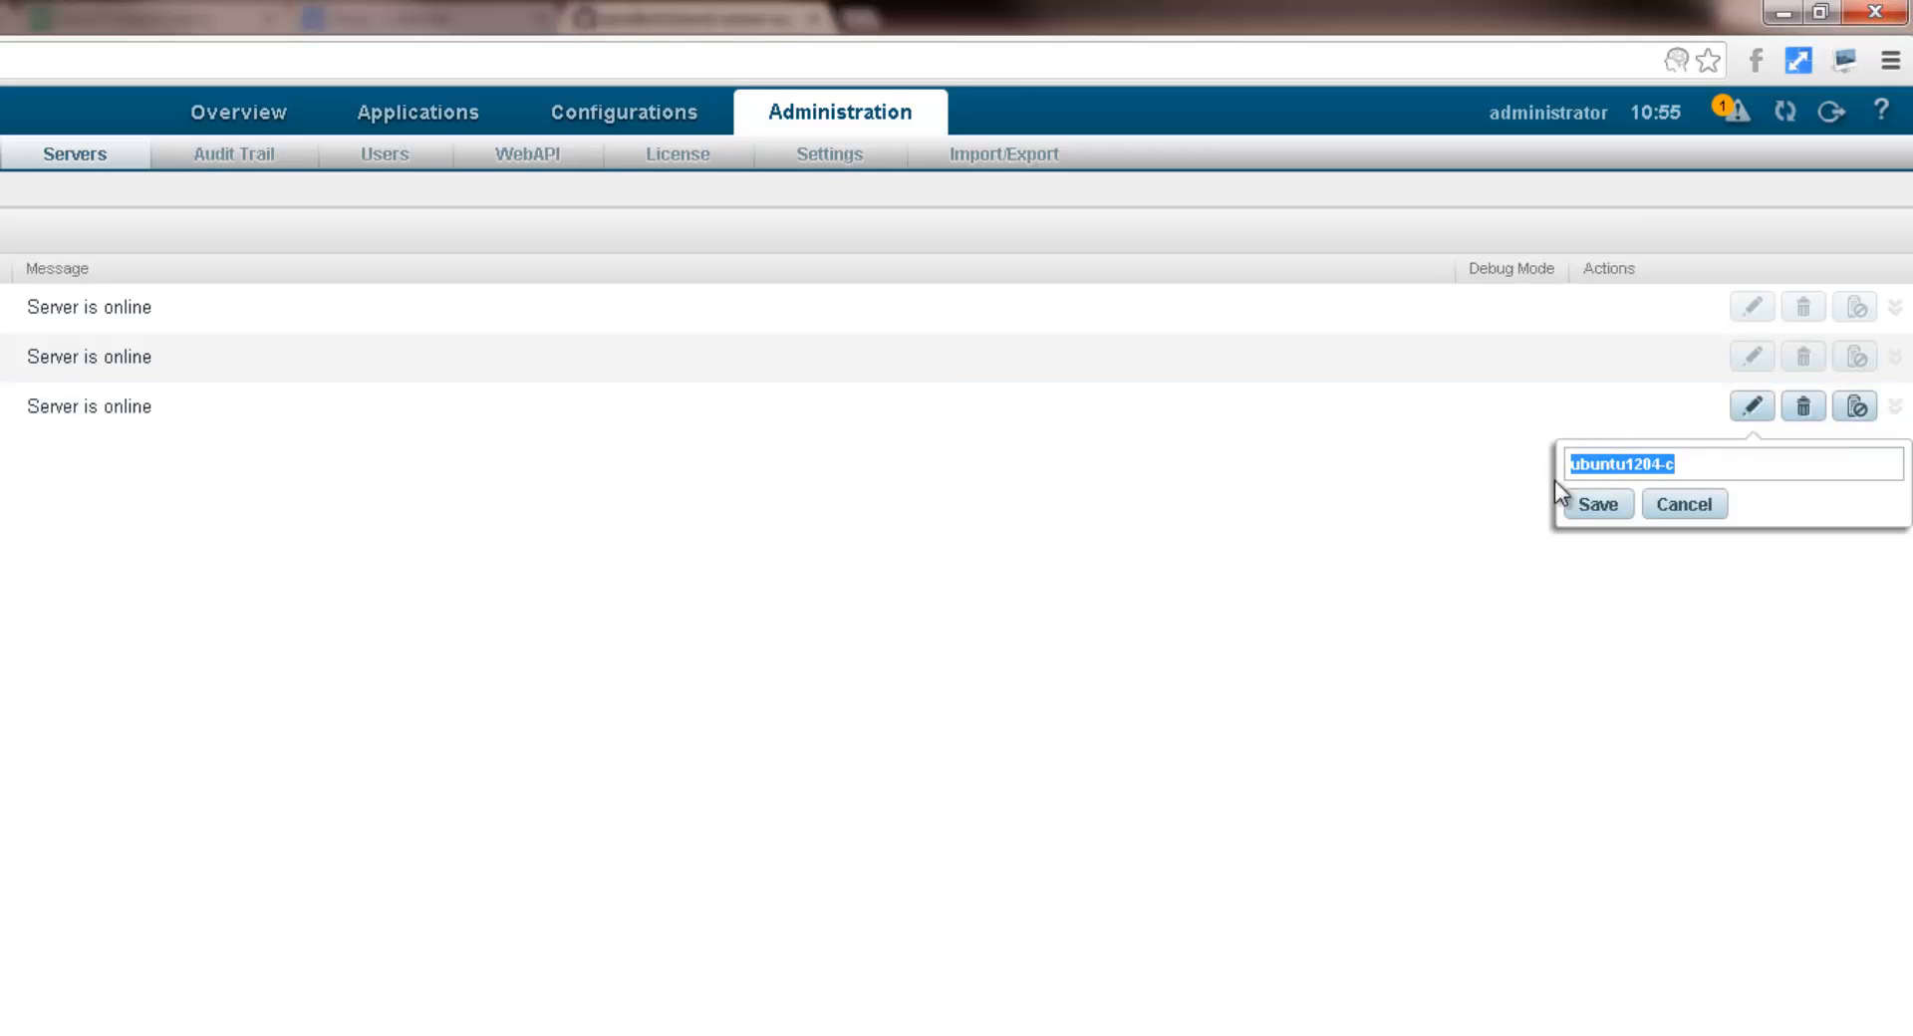
{"action": "type", "text": "server3"}
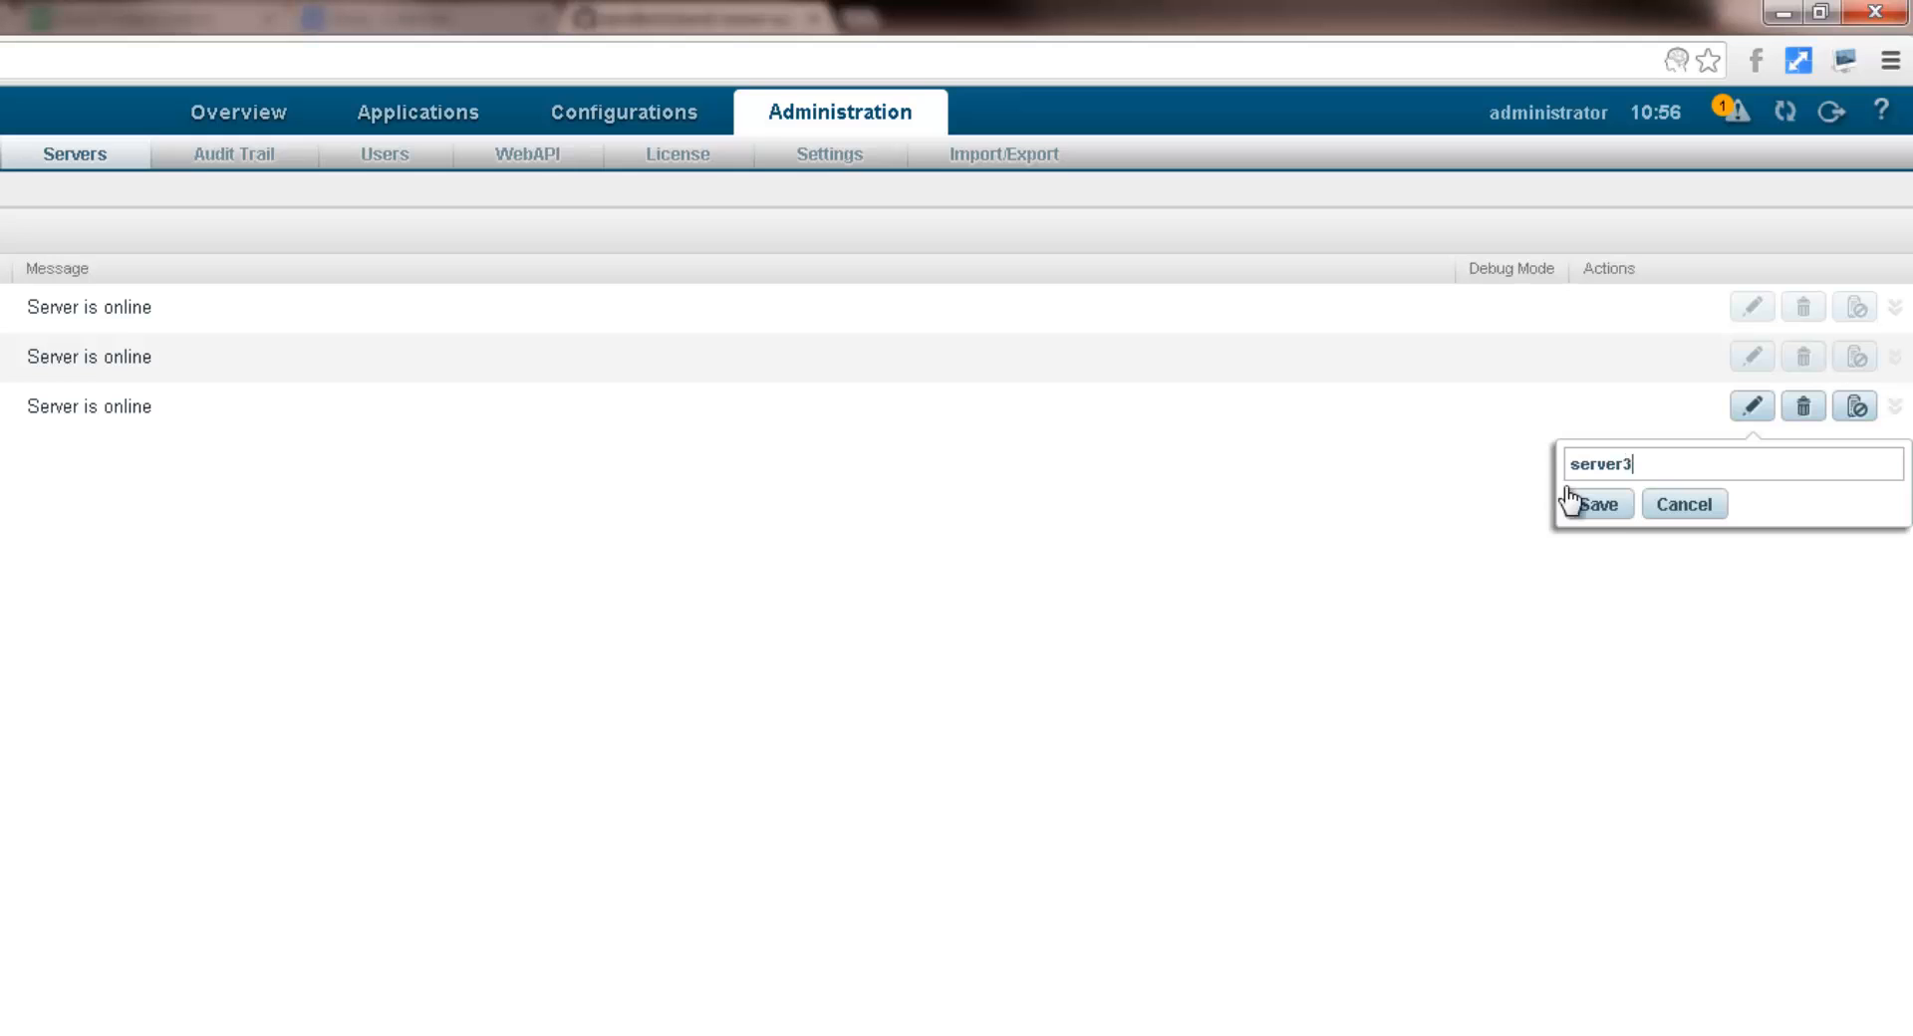
{"action": "left_click", "coordinate": [1594, 507]}
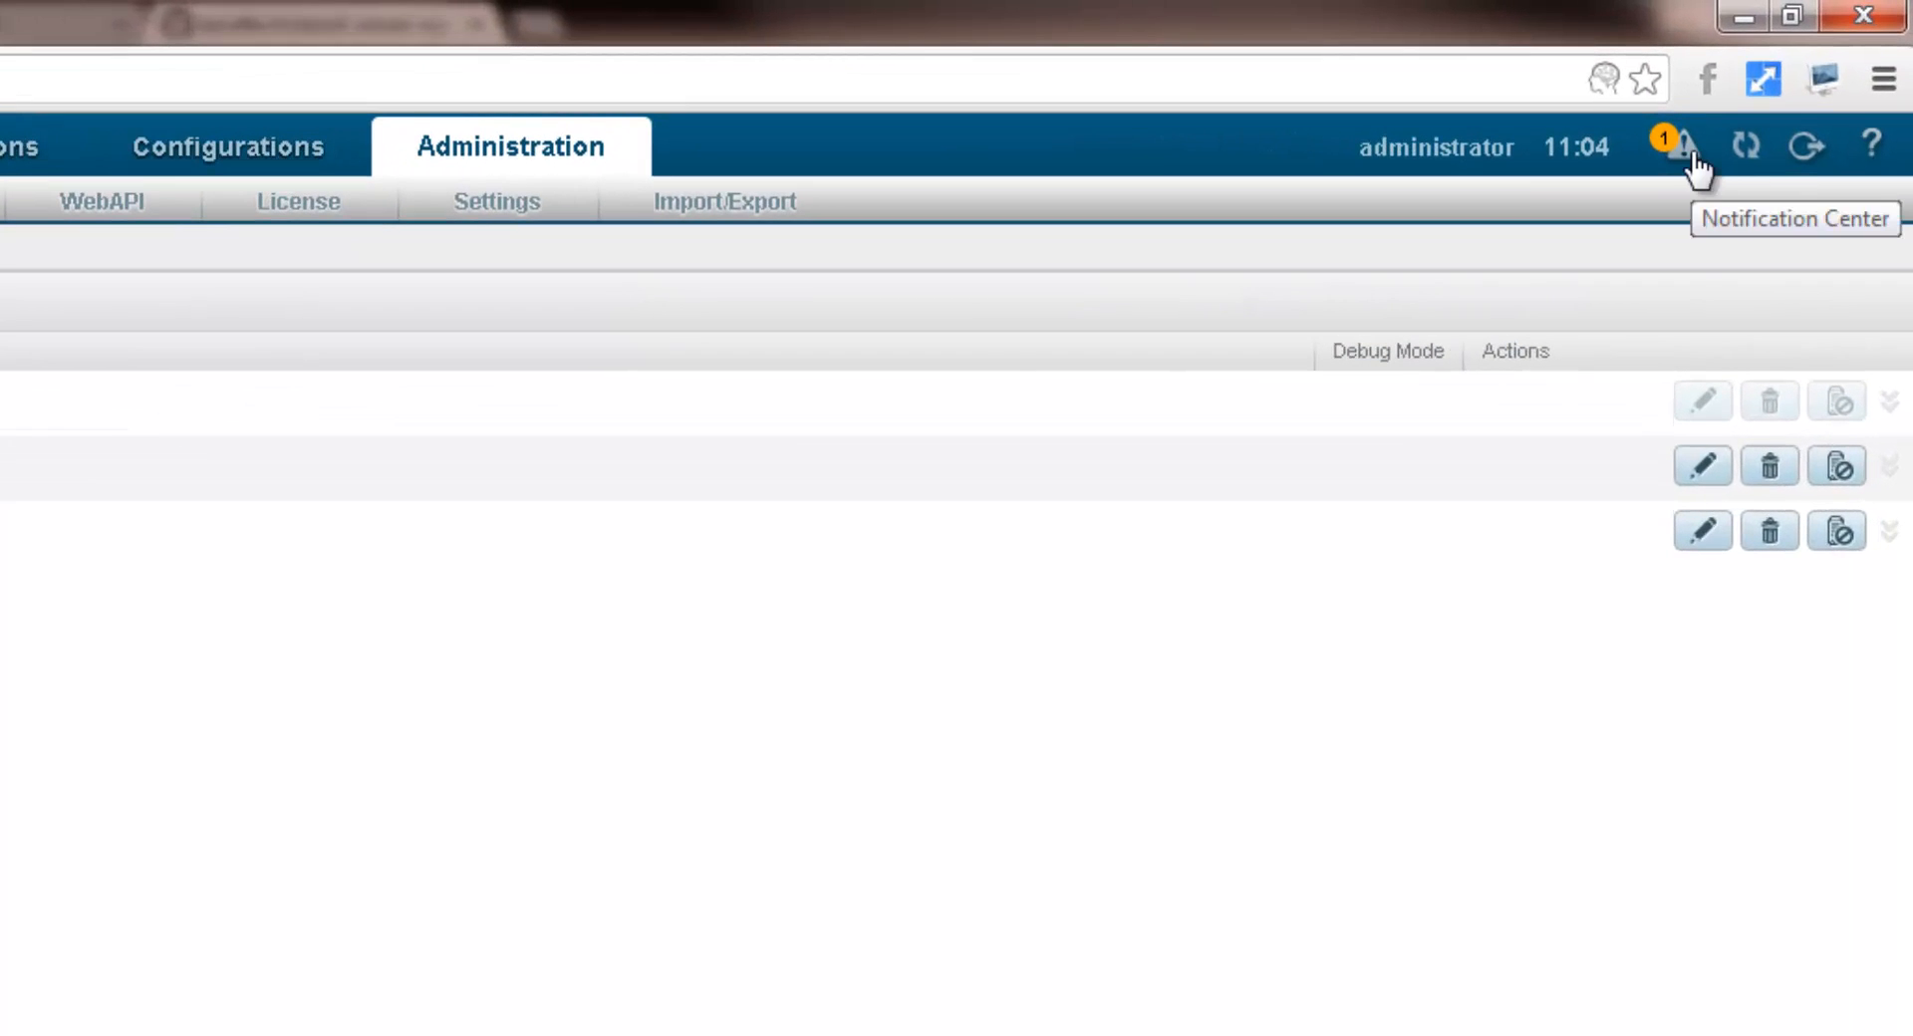
{"action": "left_click", "coordinate": [1693, 160]}
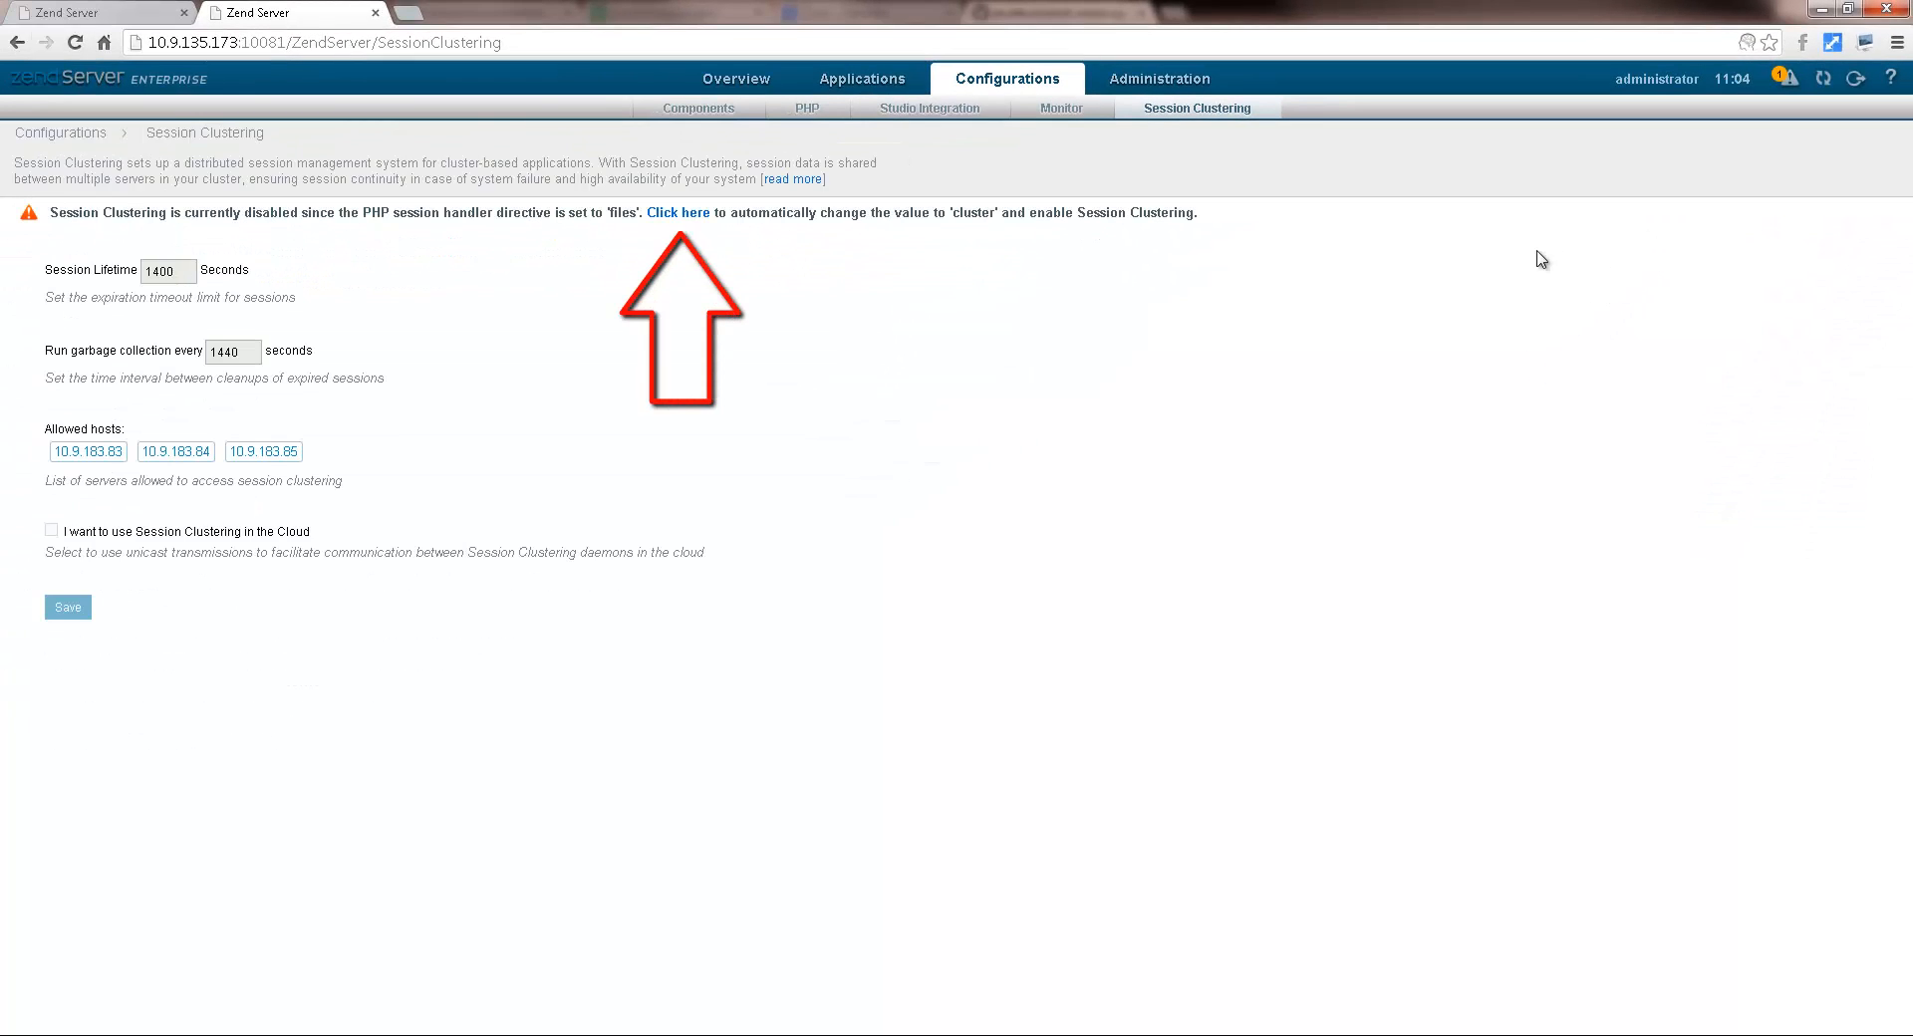
Step: Set session.save_handler to cluster and restart the server to apply it
{"action": "left_click", "coordinate": [676, 214]}
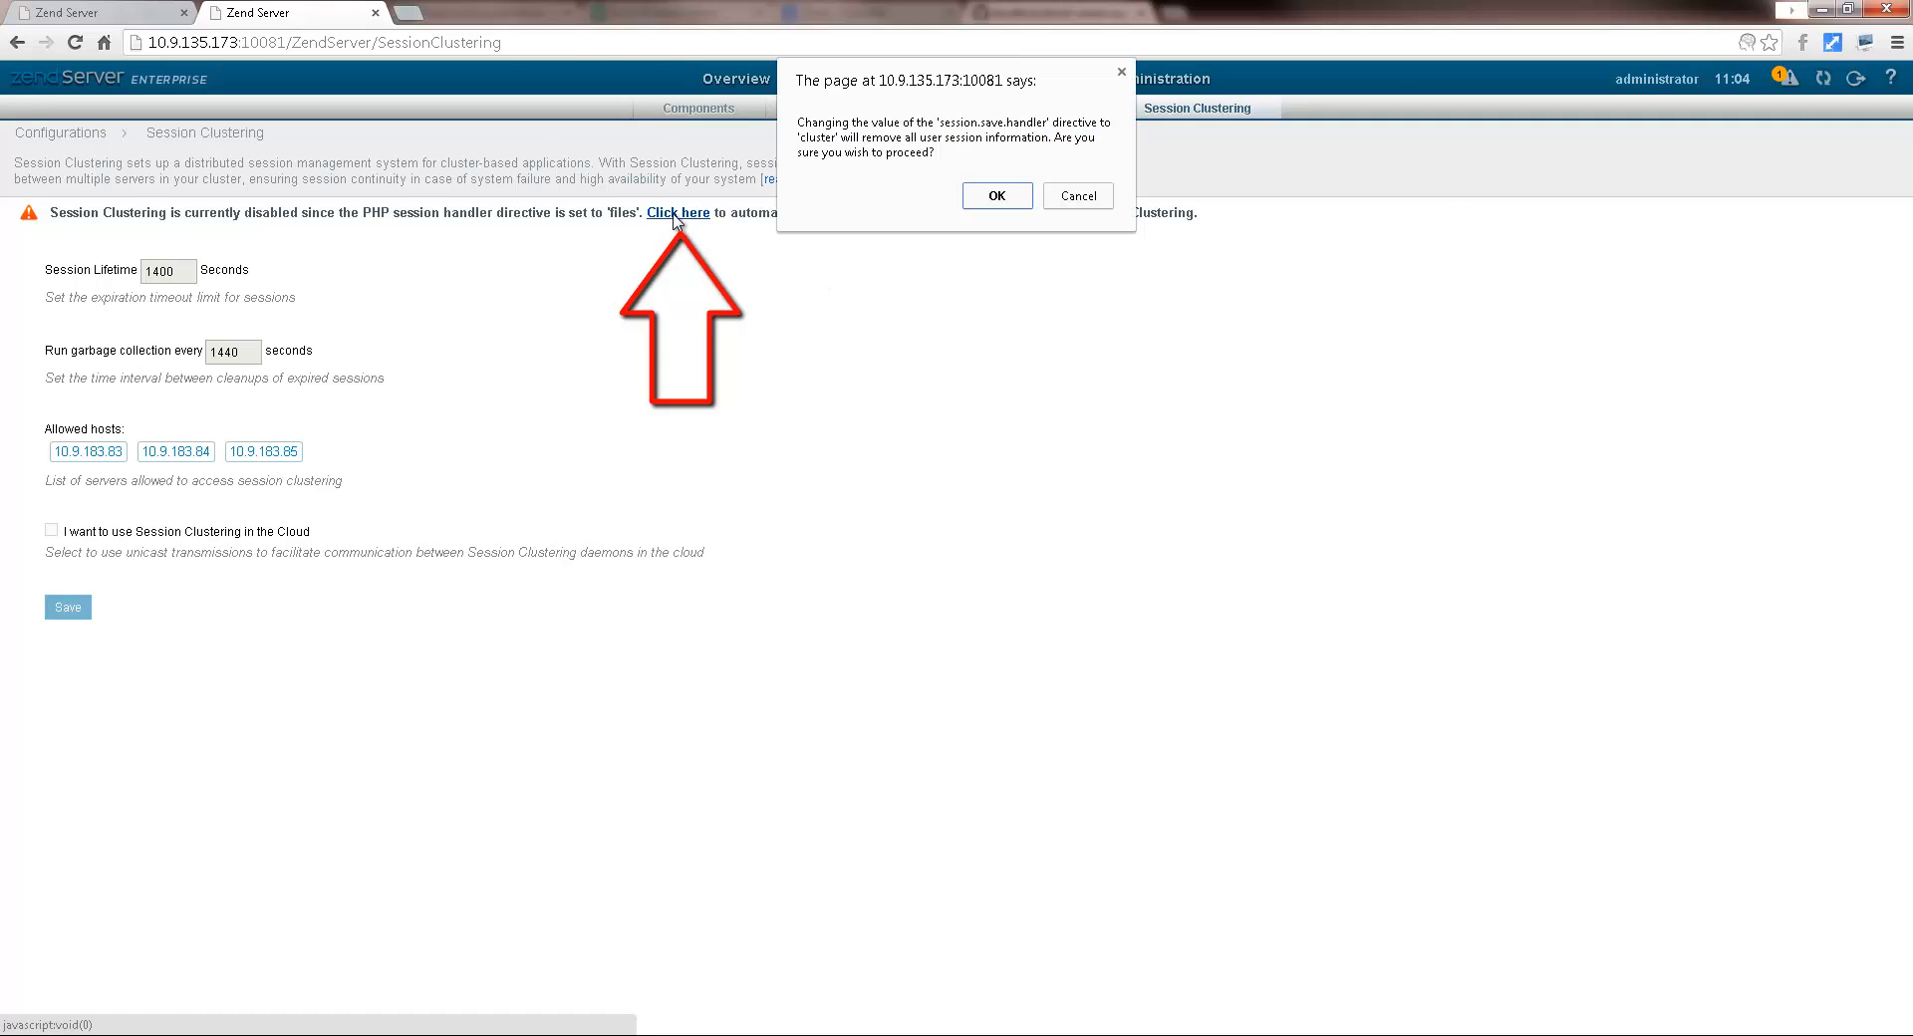
{"action": "left_click", "coordinate": [998, 196]}
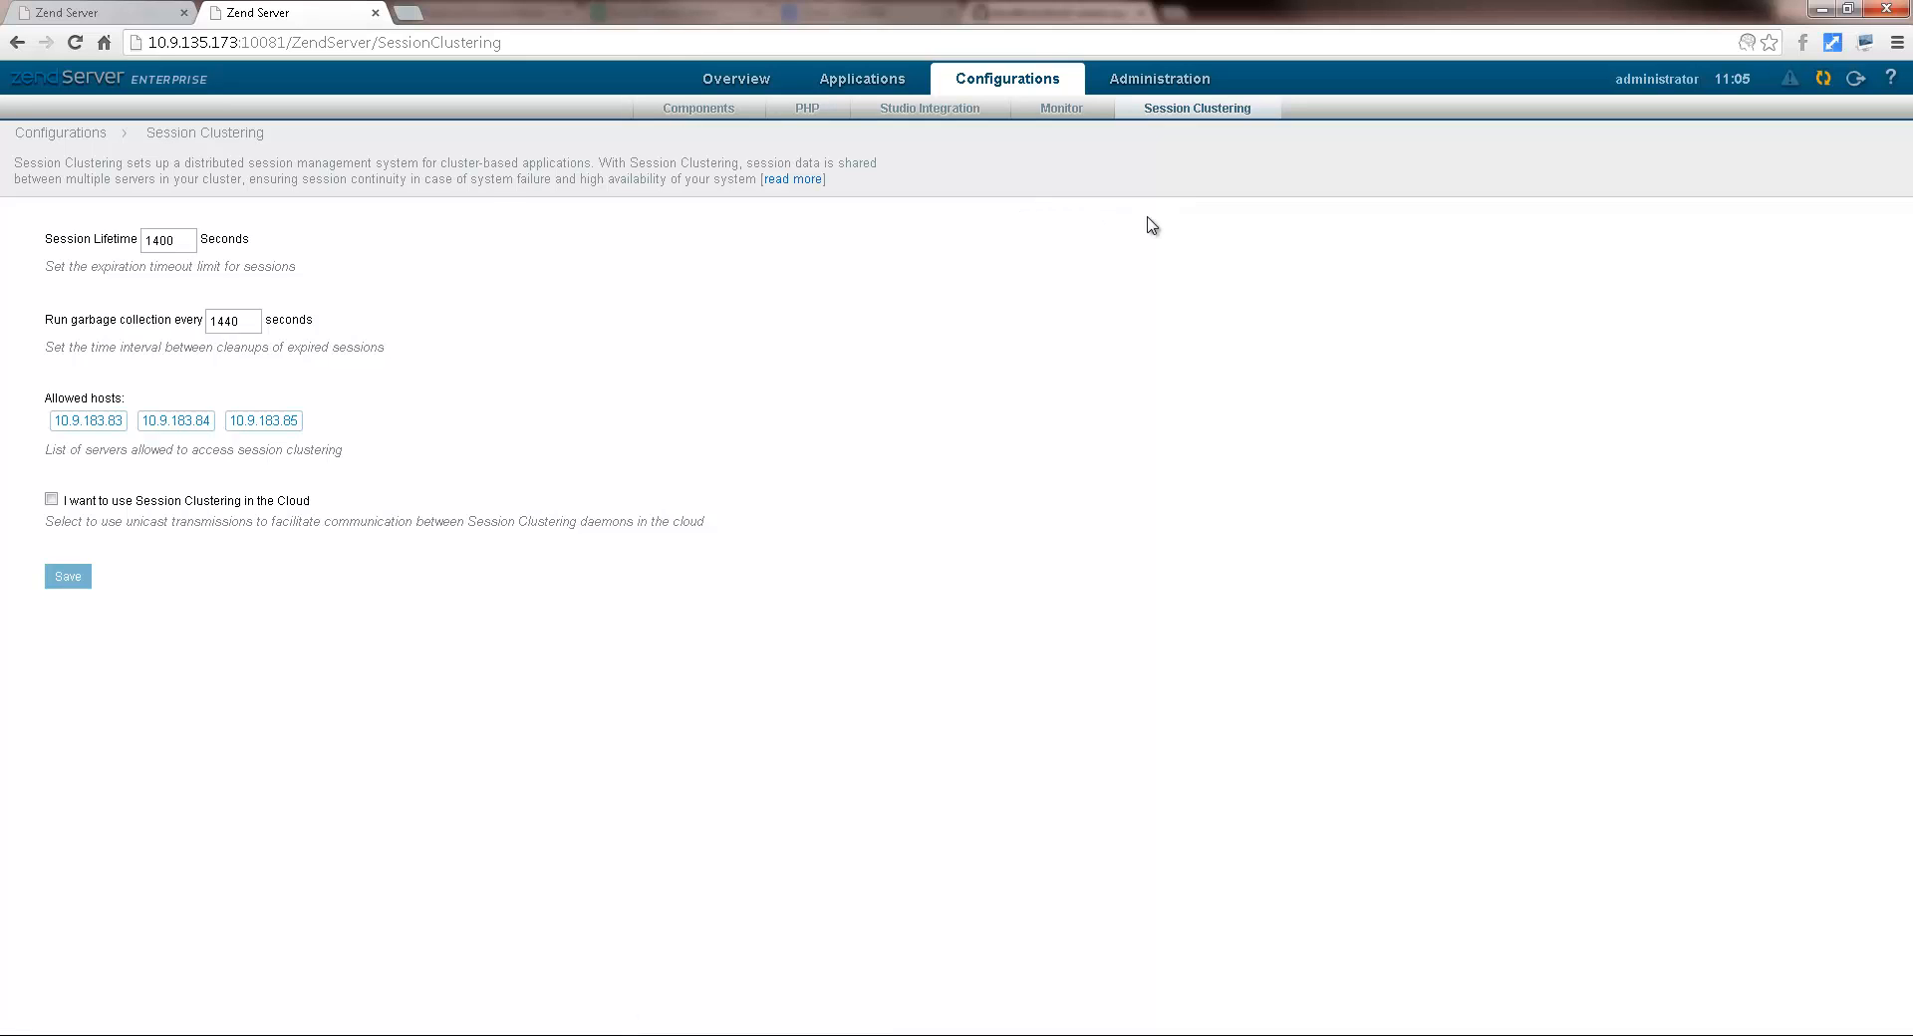
{"action": "left_click", "coordinate": [1824, 82]}
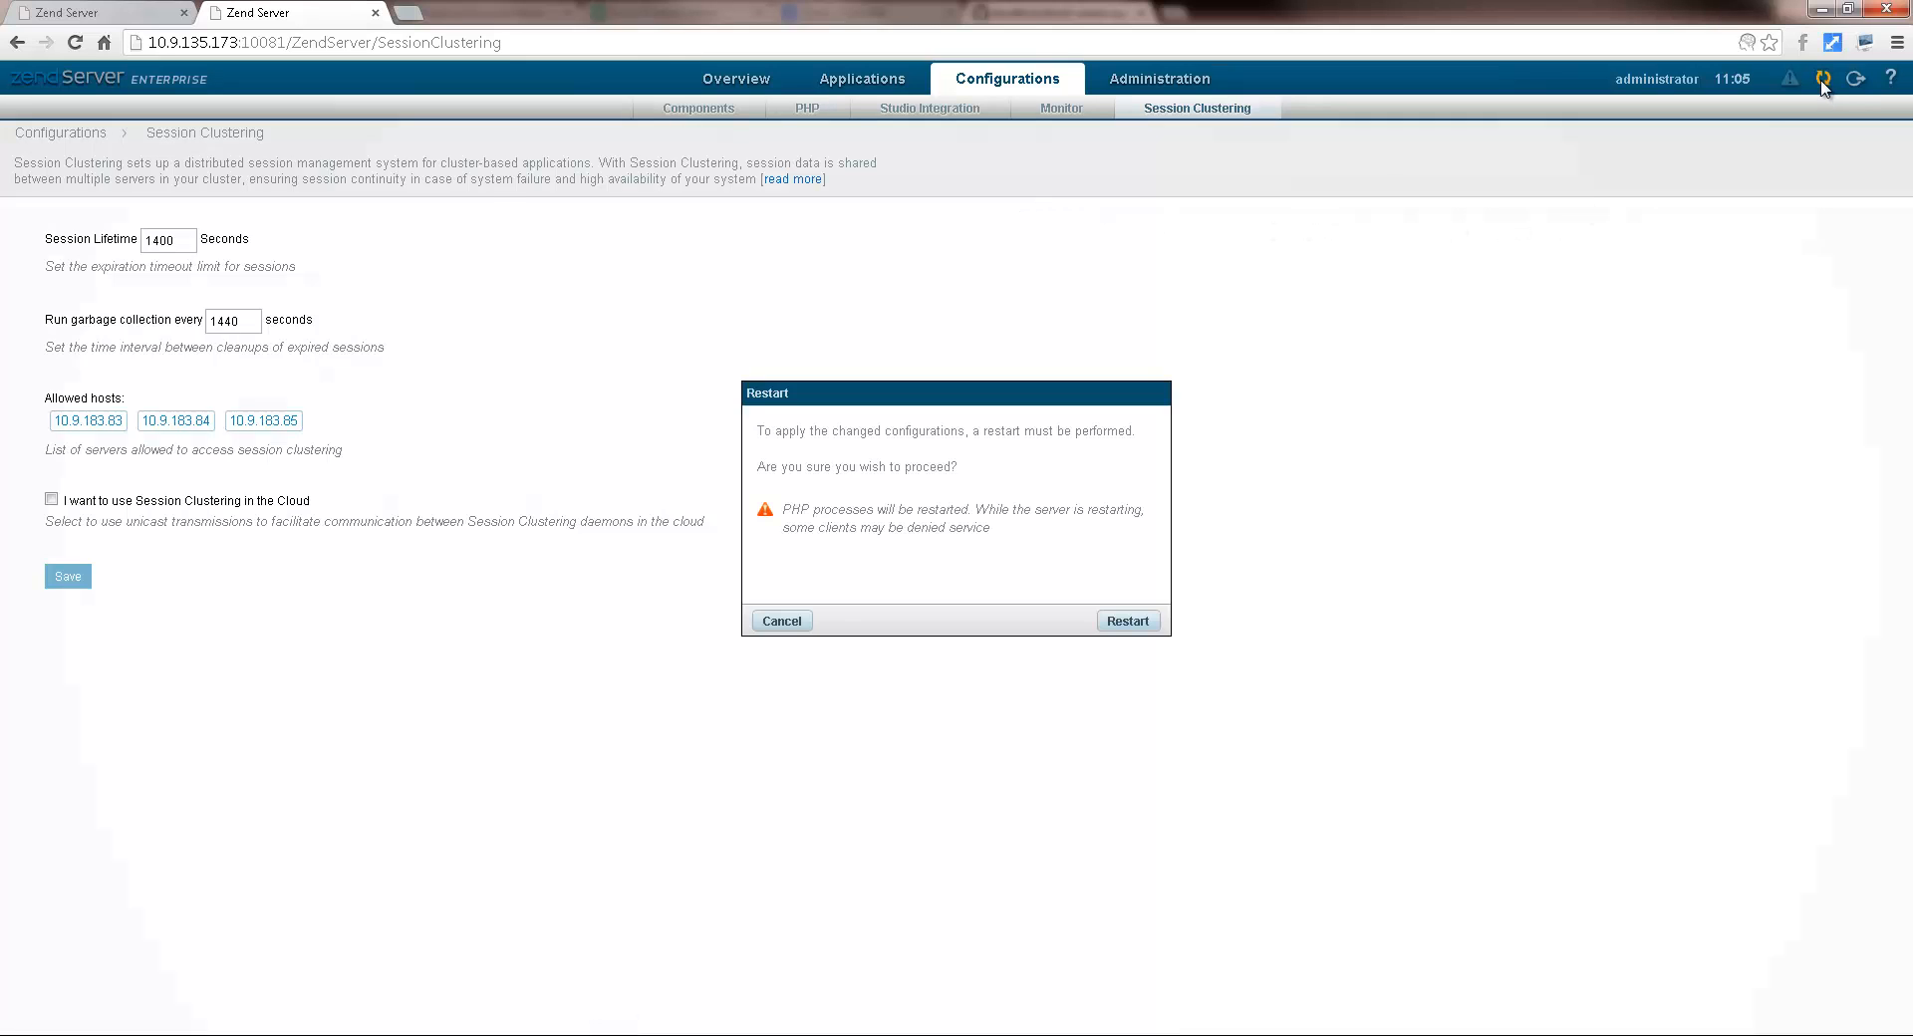
{"action": "left_click", "coordinate": [1127, 620]}
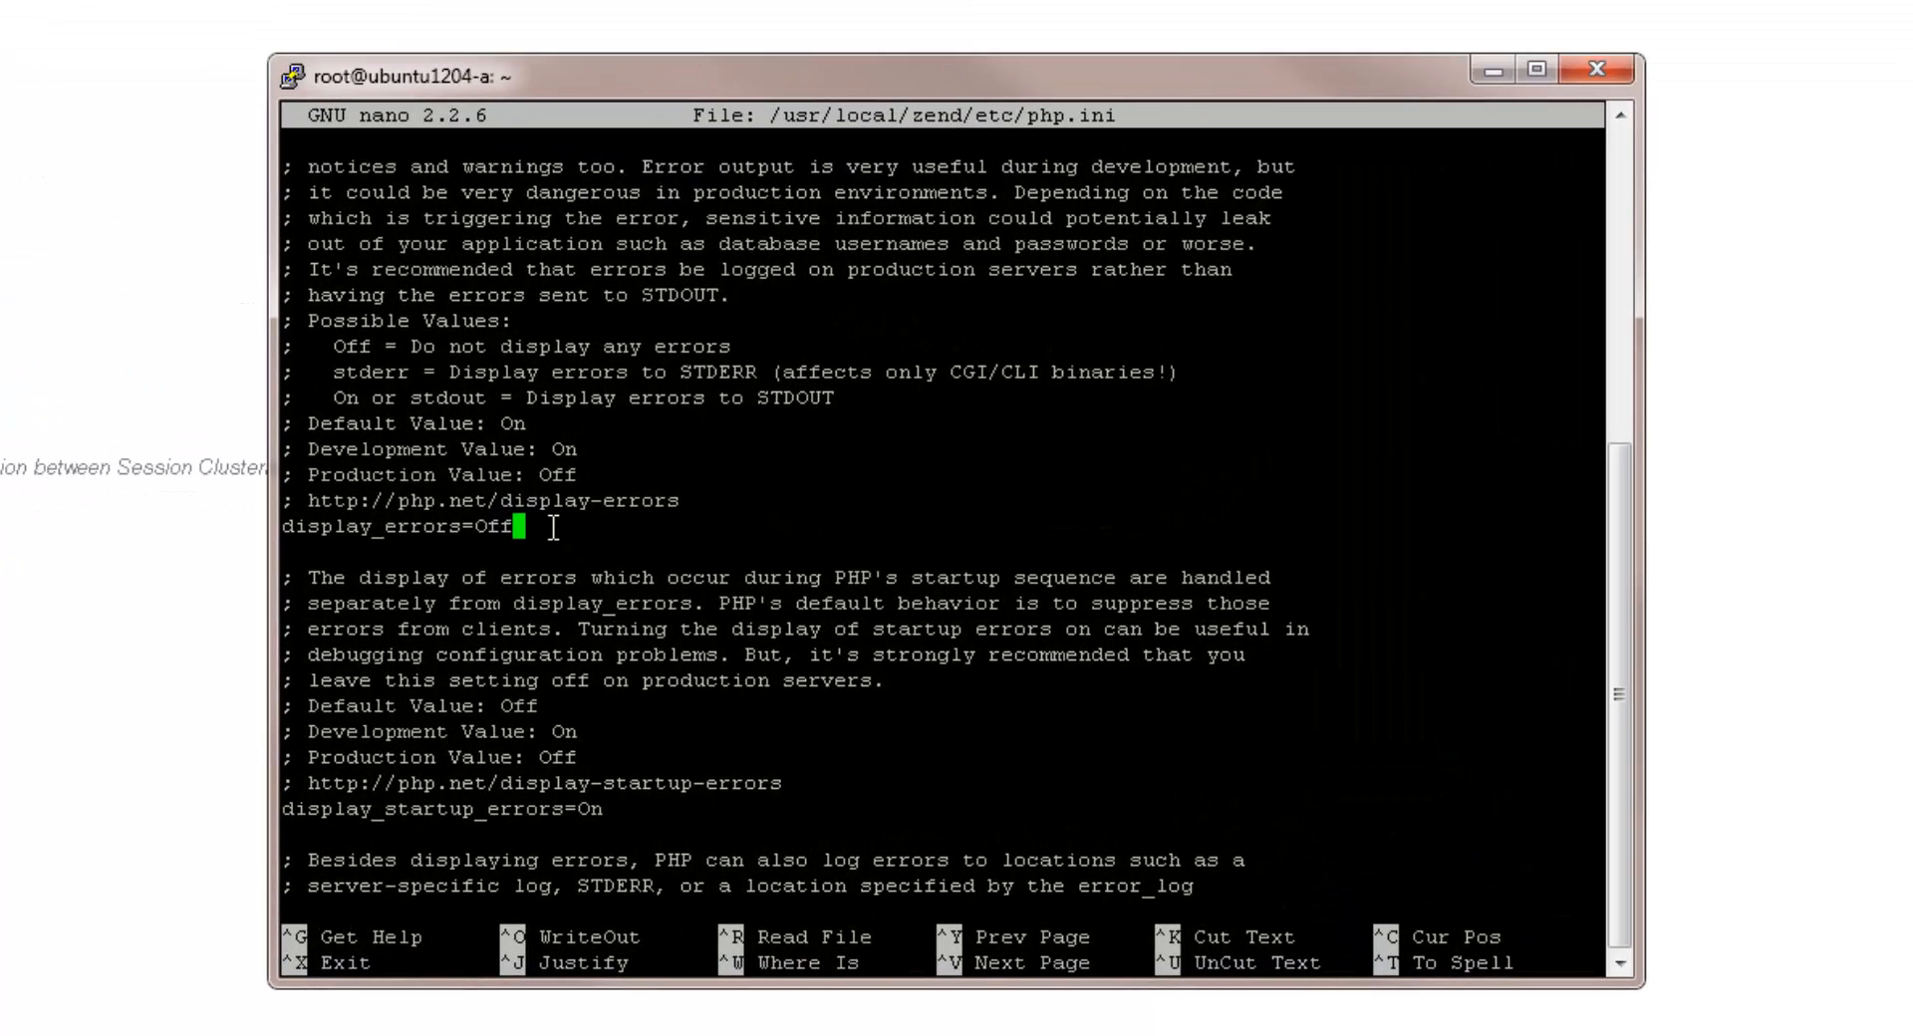
Step: Change display_errors from Off to On in php.ini and save the file in nano
{"action": "key", "text": "BackSpace"}
{"action": "key", "text": "BackSpace"}
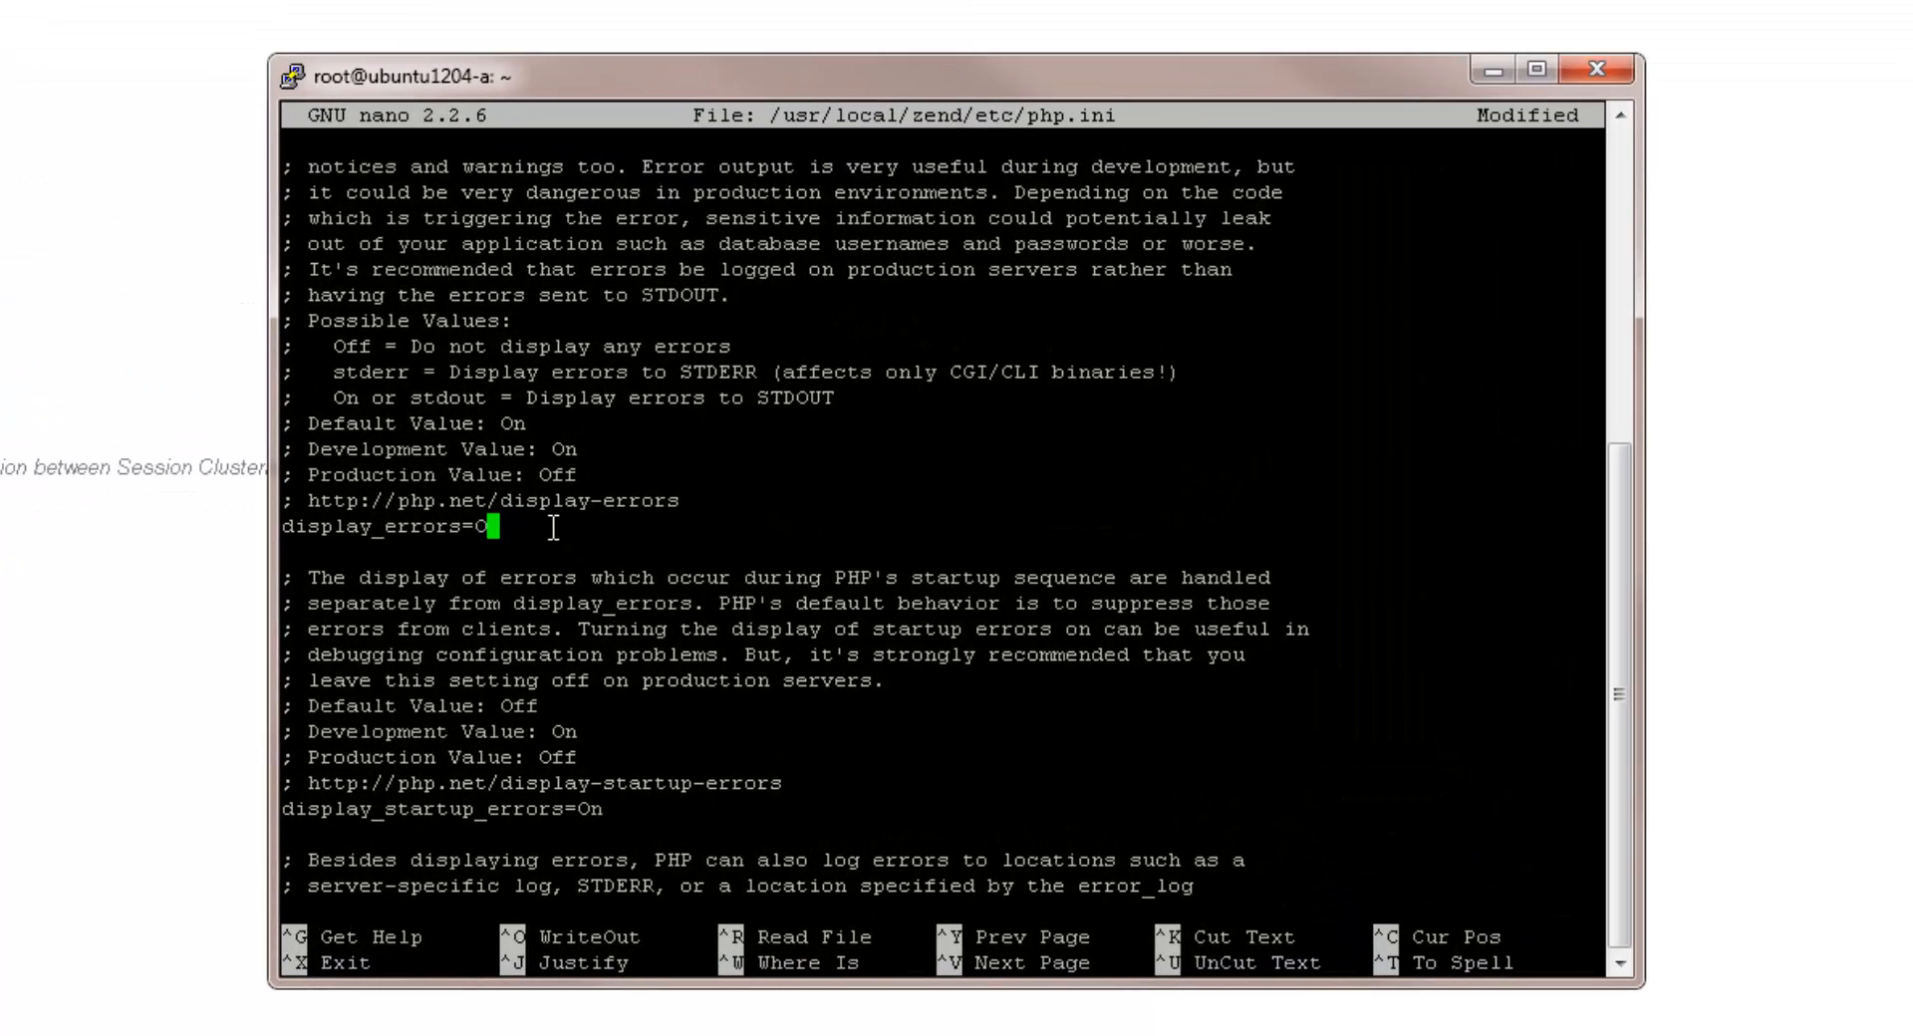
{"action": "type", "text": "n"}
{"action": "key", "text": "ctrl+x"}
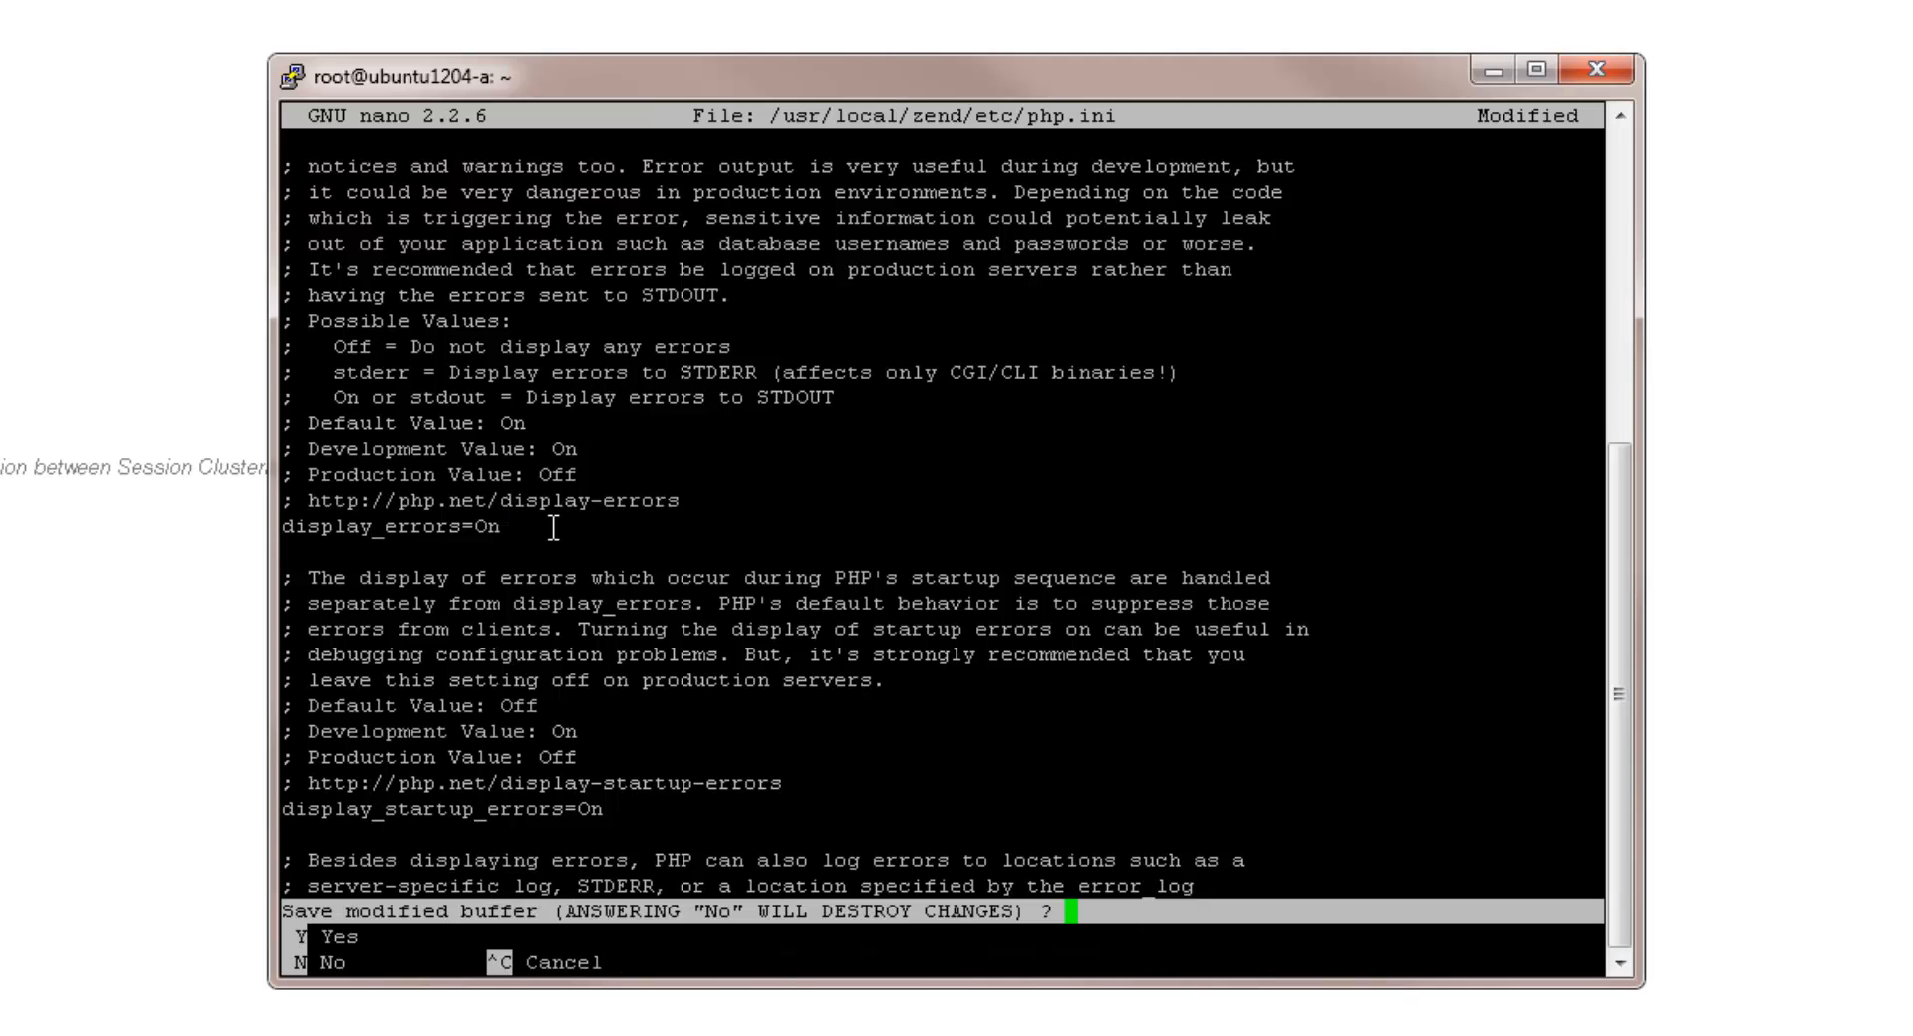
{"action": "key", "text": "y"}
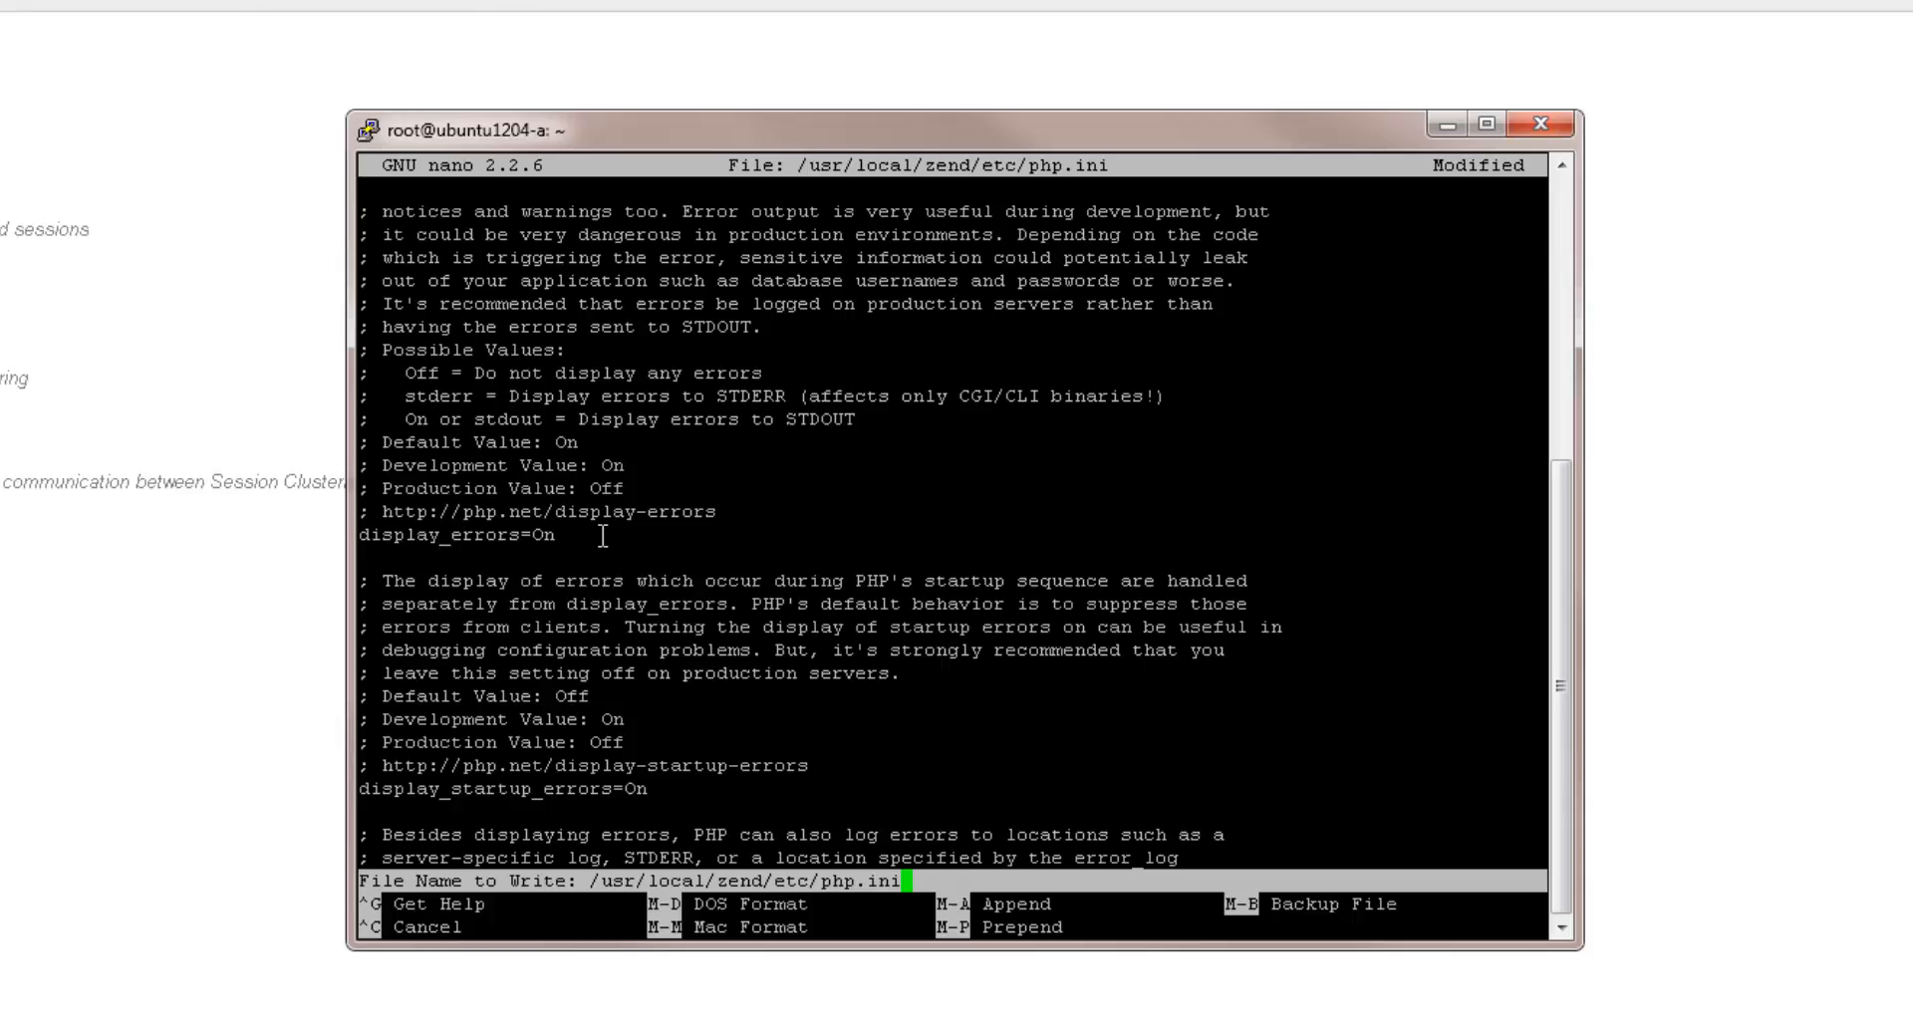
{"action": "key", "text": "Return"}
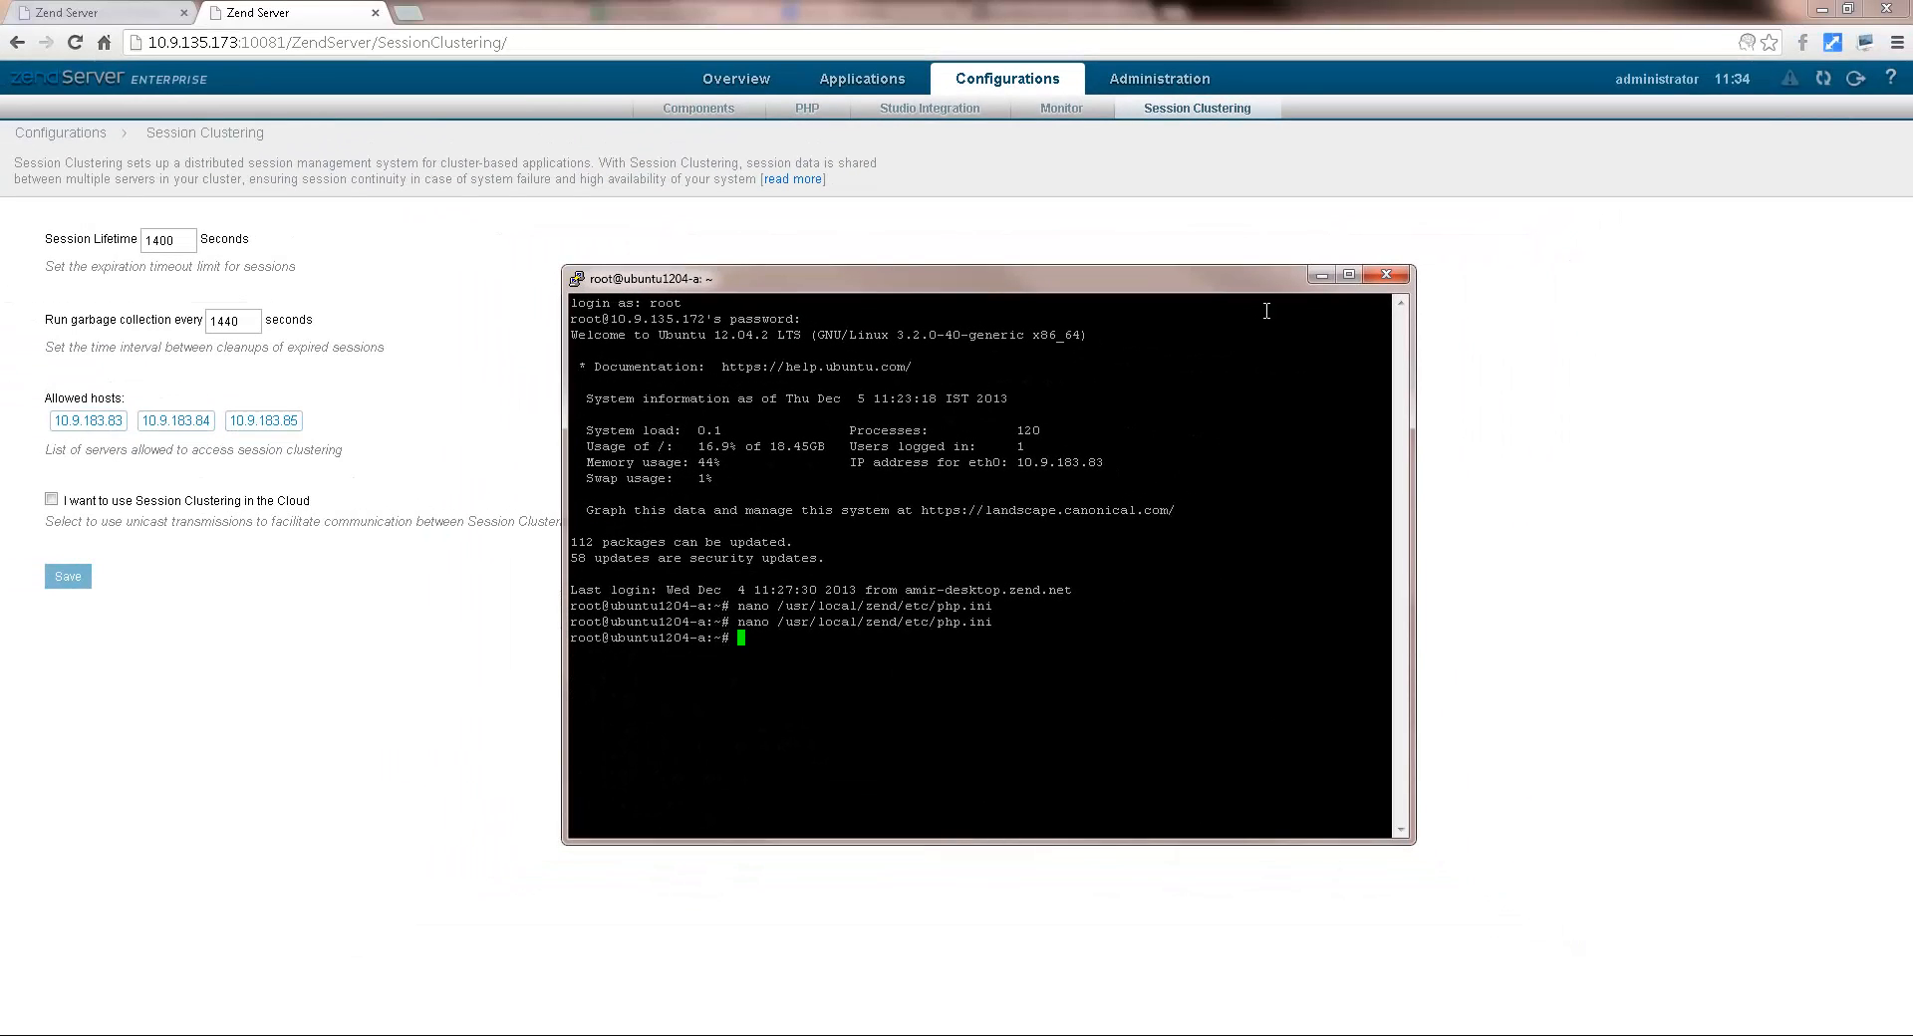
Step: Return to Zend Server and view details of the display_errors mismatch notification
{"action": "left_click", "coordinate": [1321, 275]}
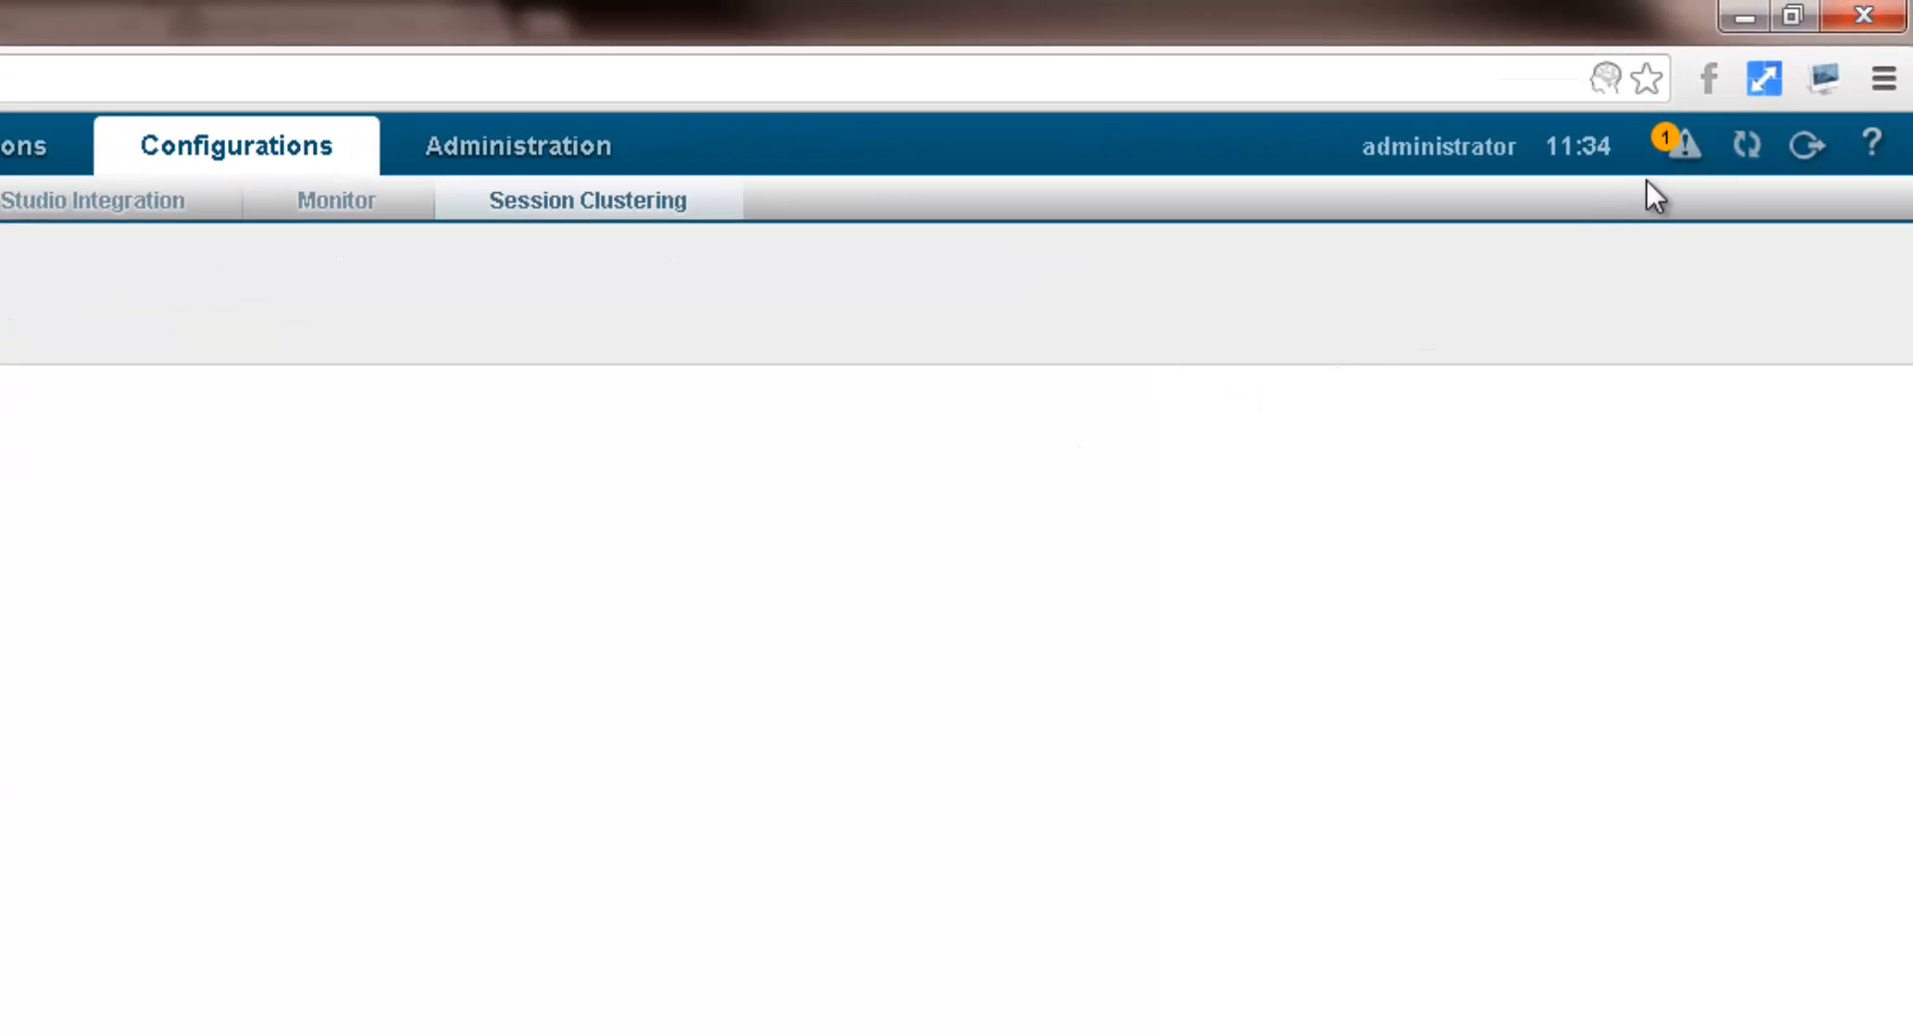
{"action": "left_click", "coordinate": [1691, 154]}
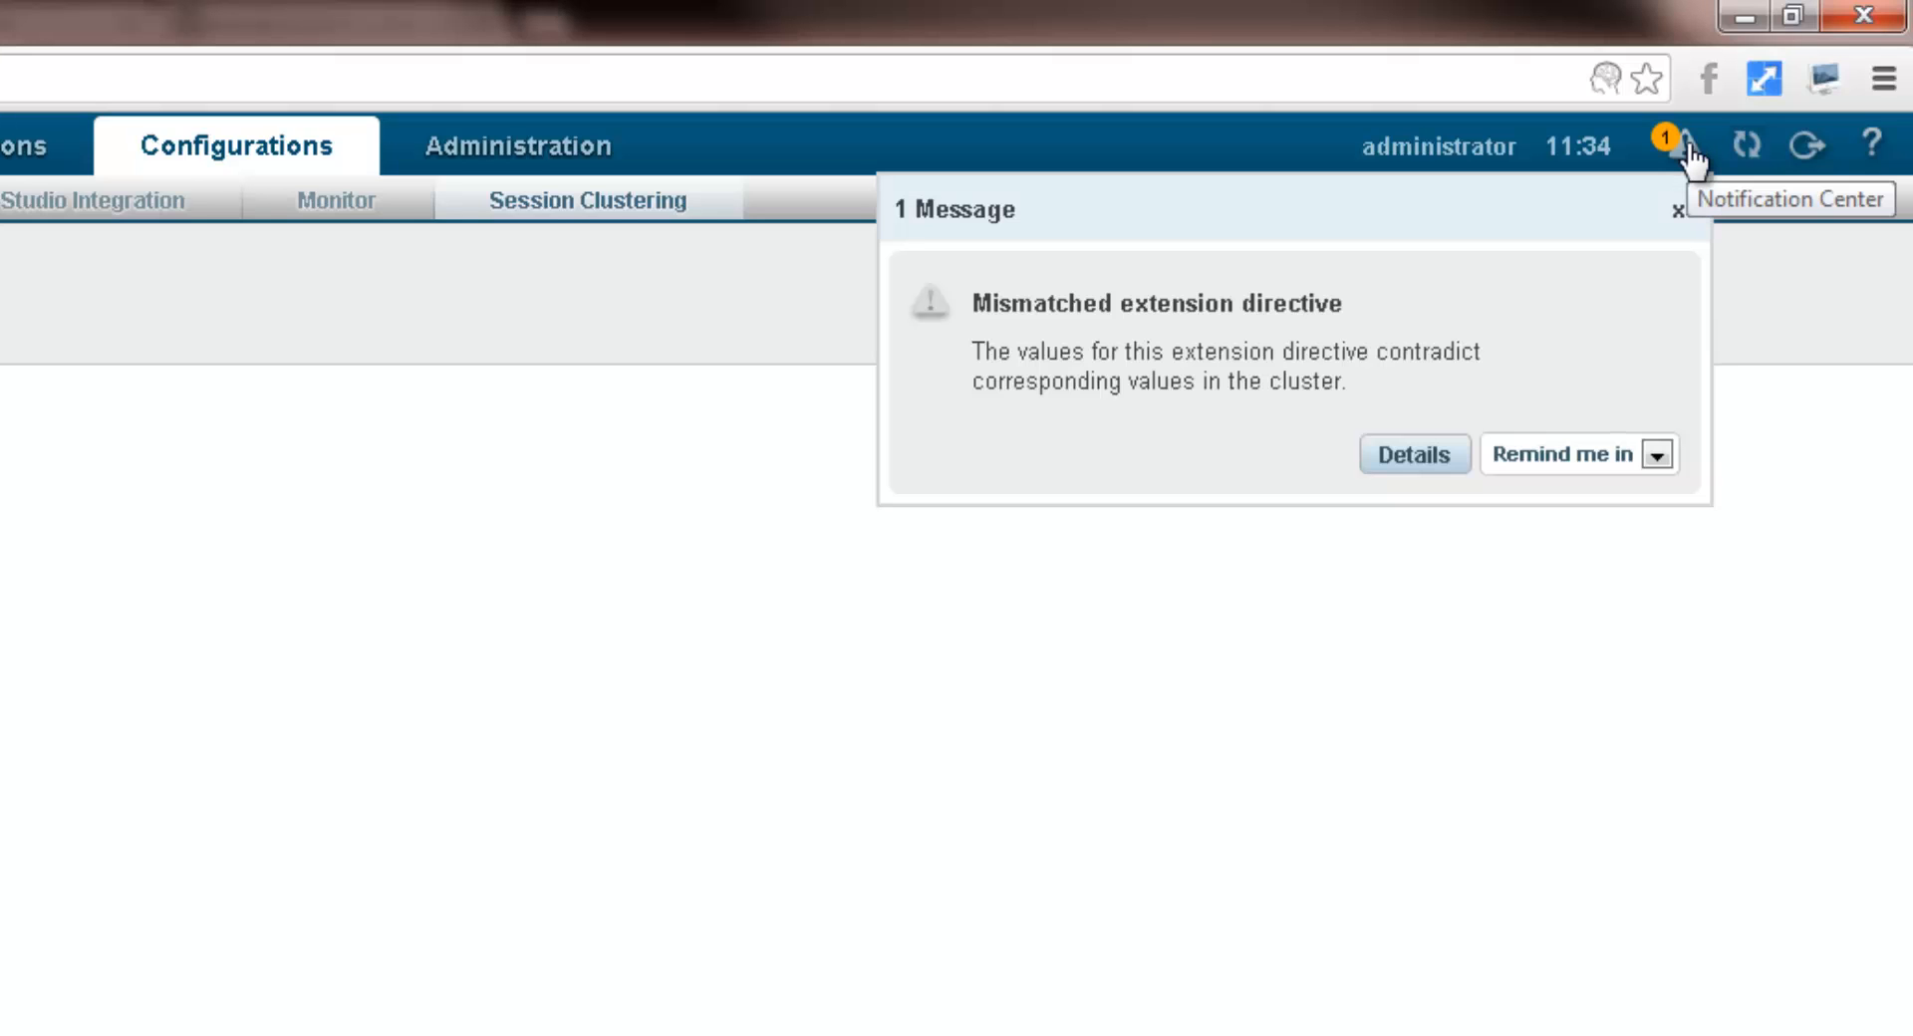
{"action": "left_click", "coordinate": [1438, 462]}
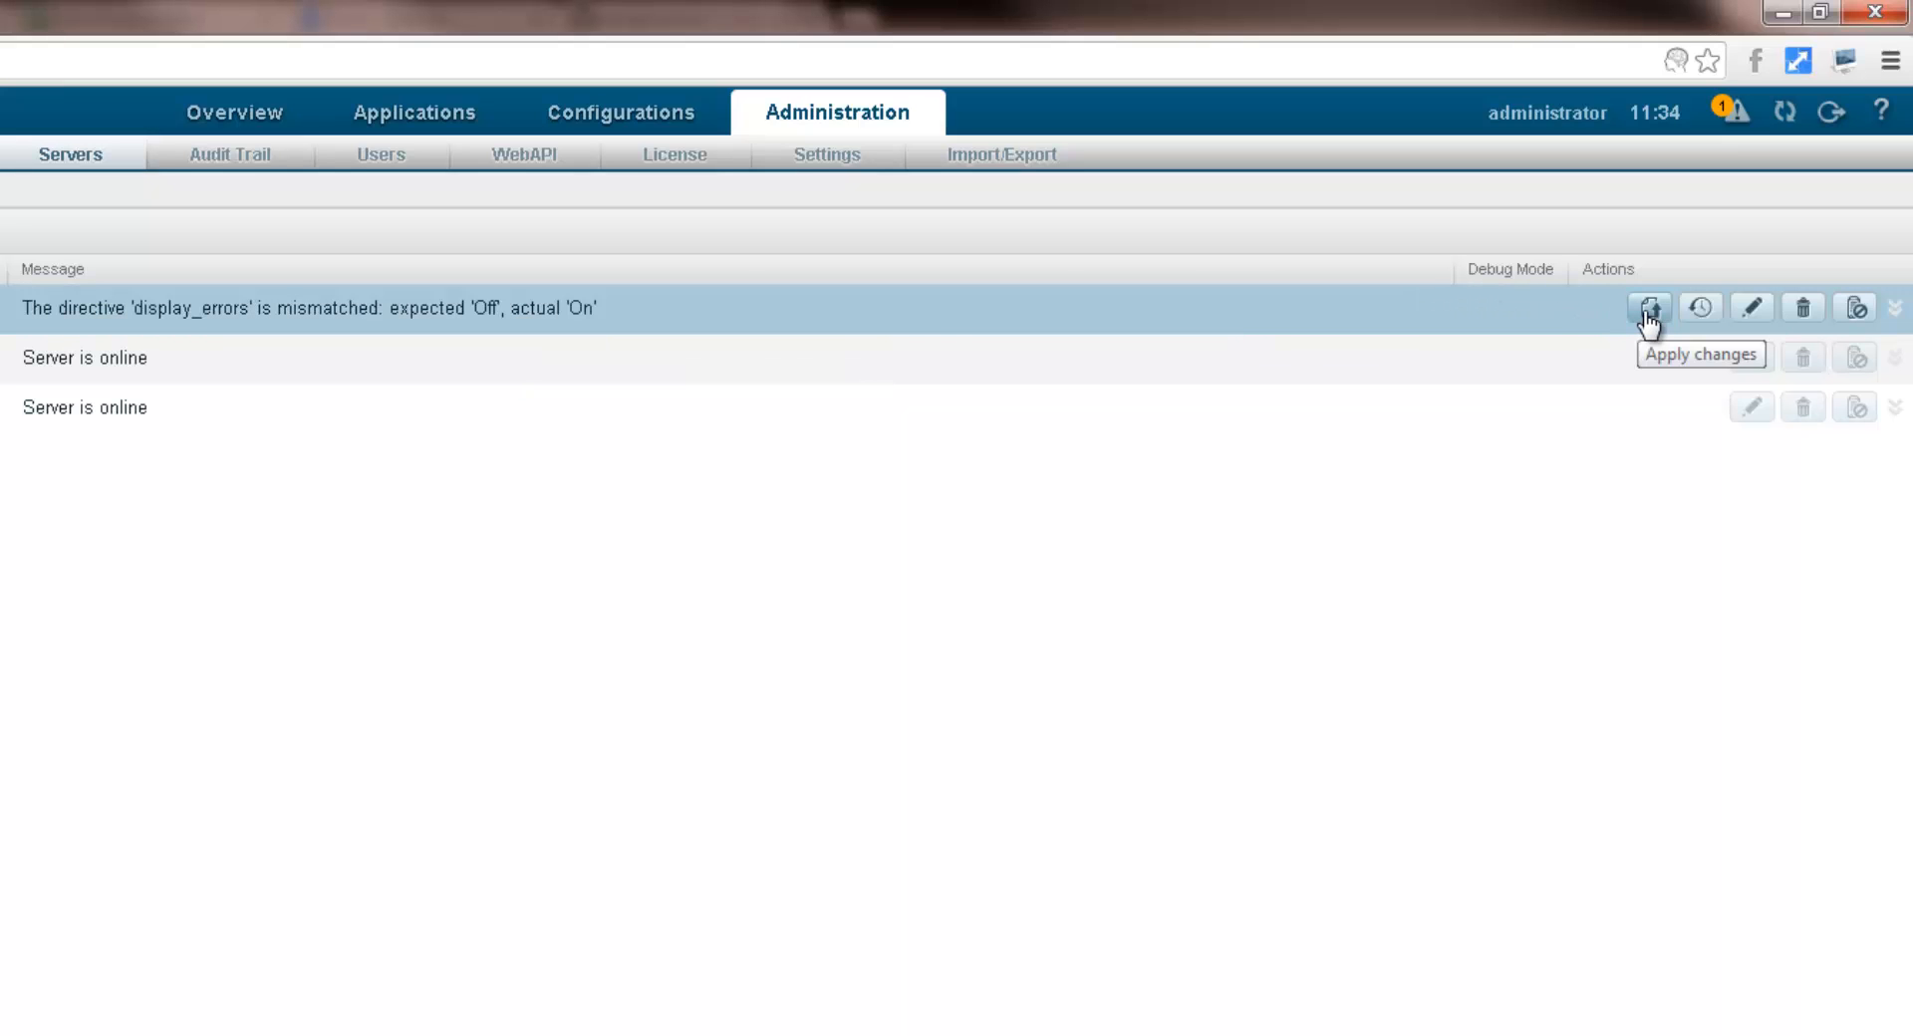
Step: Revert server1's latest configuration changes and restart the server
{"action": "left_click", "coordinate": [1701, 309]}
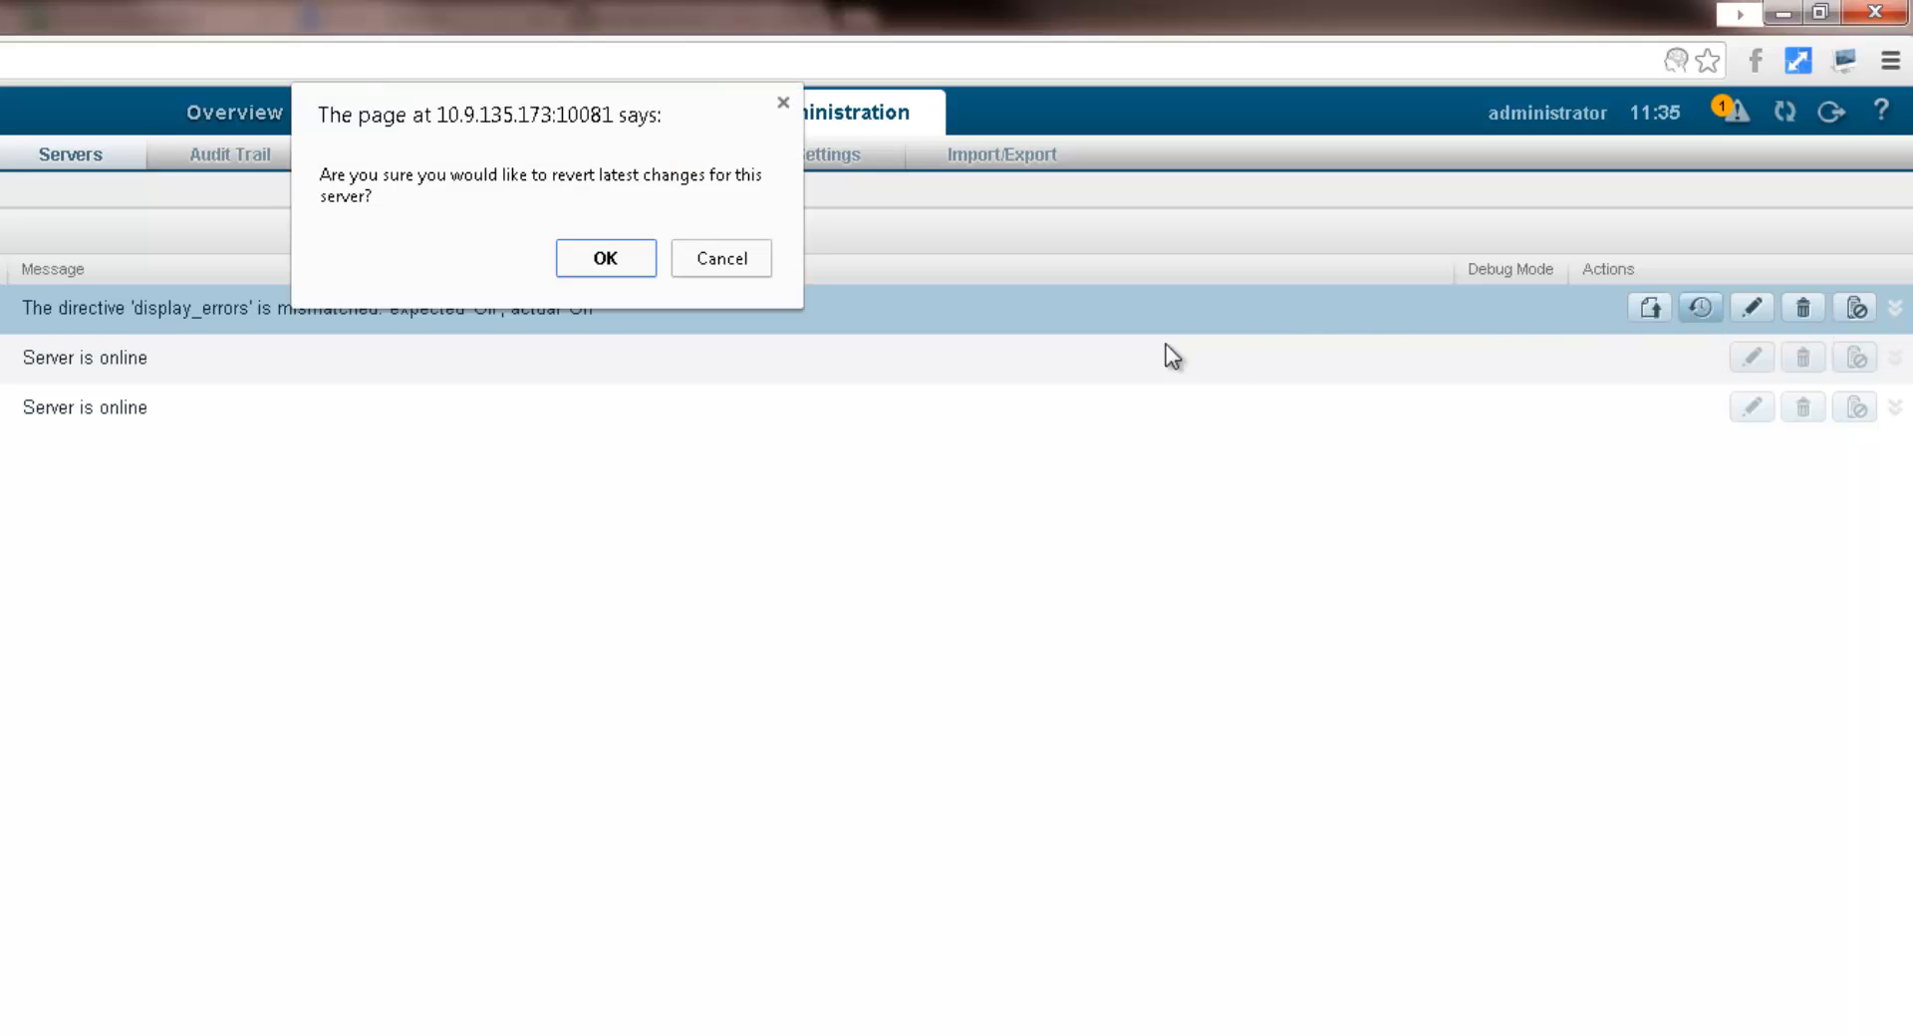
{"action": "left_click", "coordinate": [602, 263]}
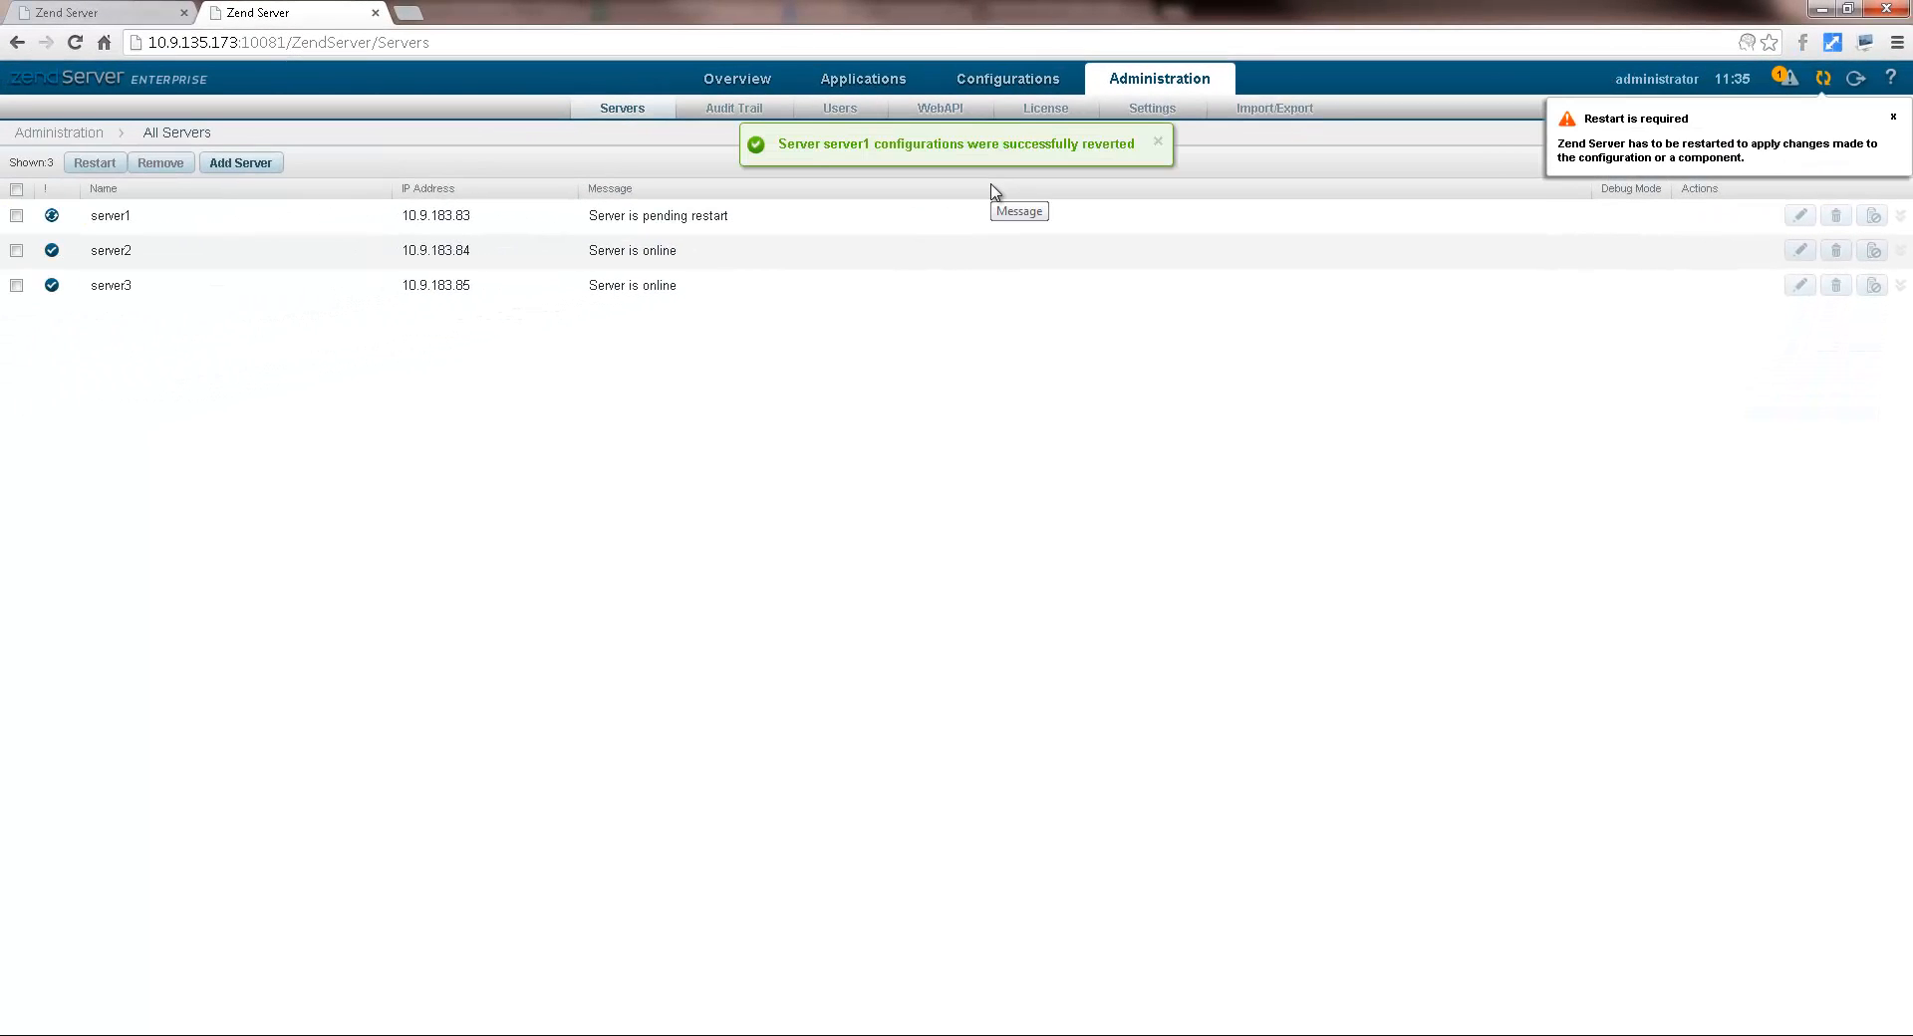
{"action": "left_click", "coordinate": [1825, 80]}
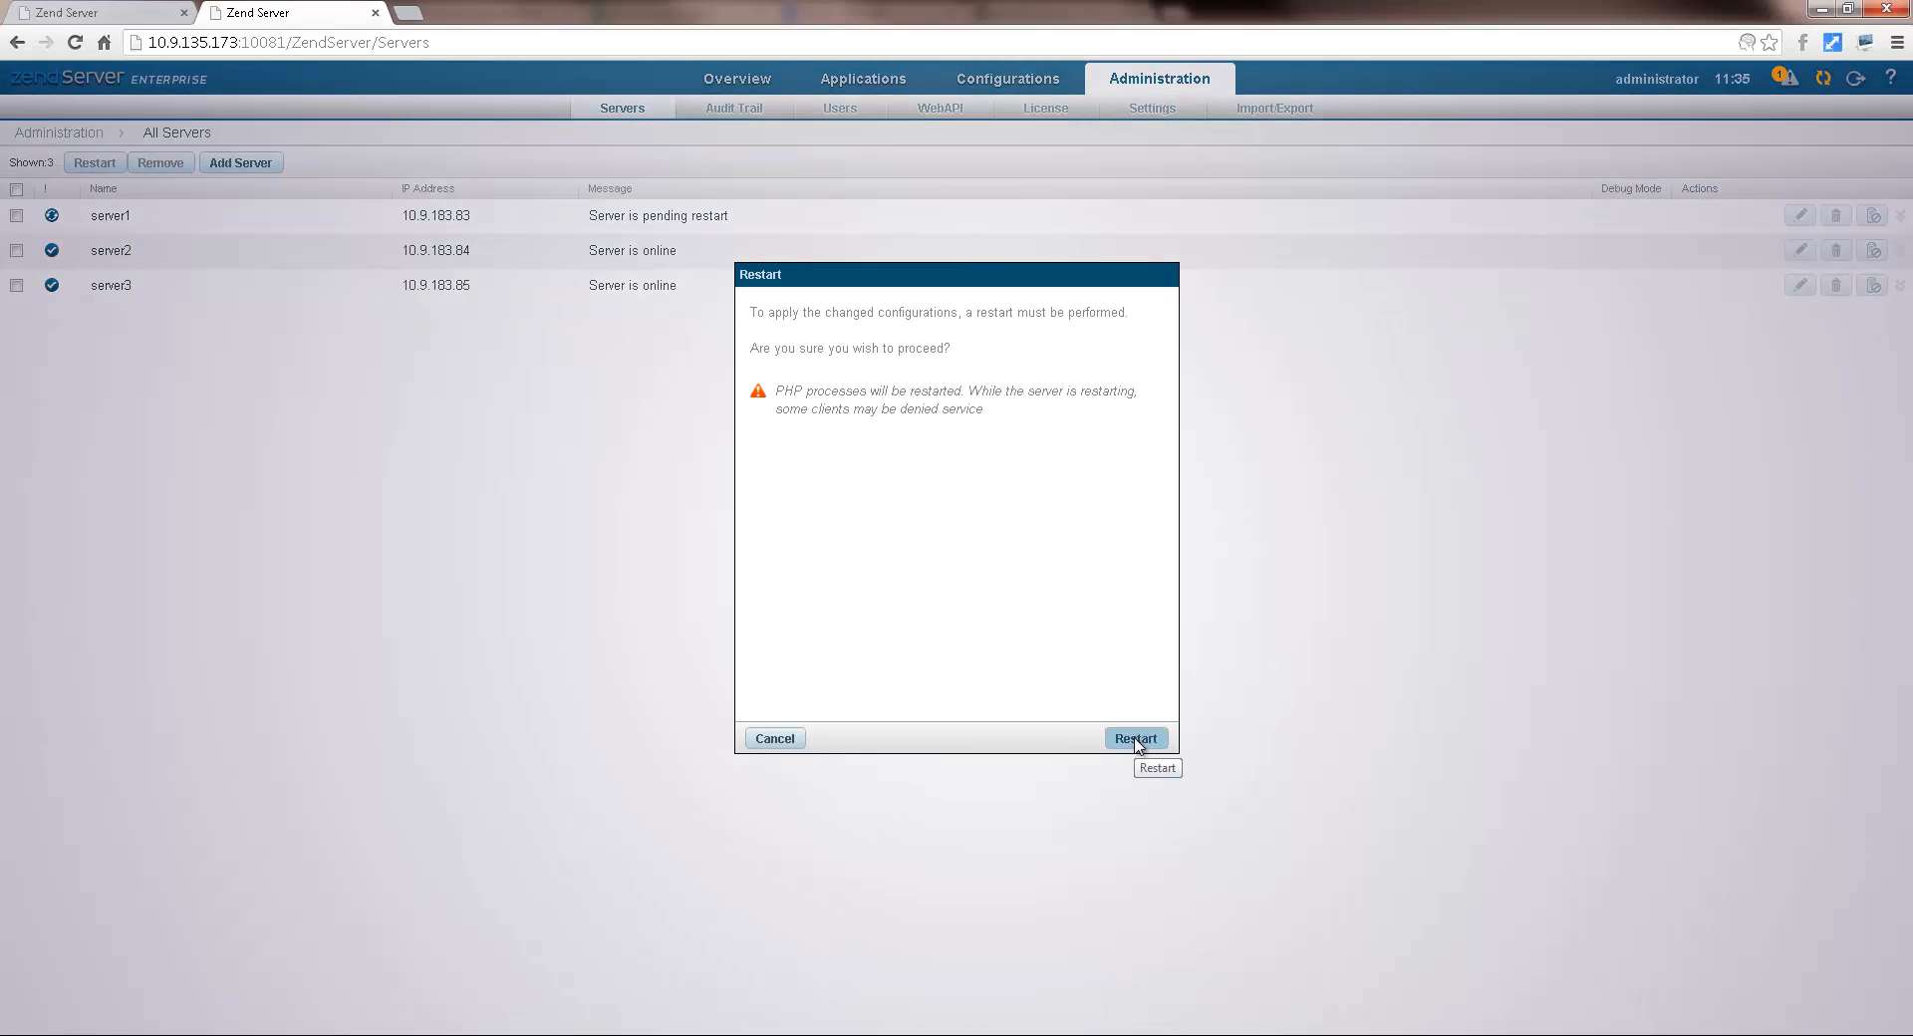
{"action": "left_click", "coordinate": [1137, 741]}
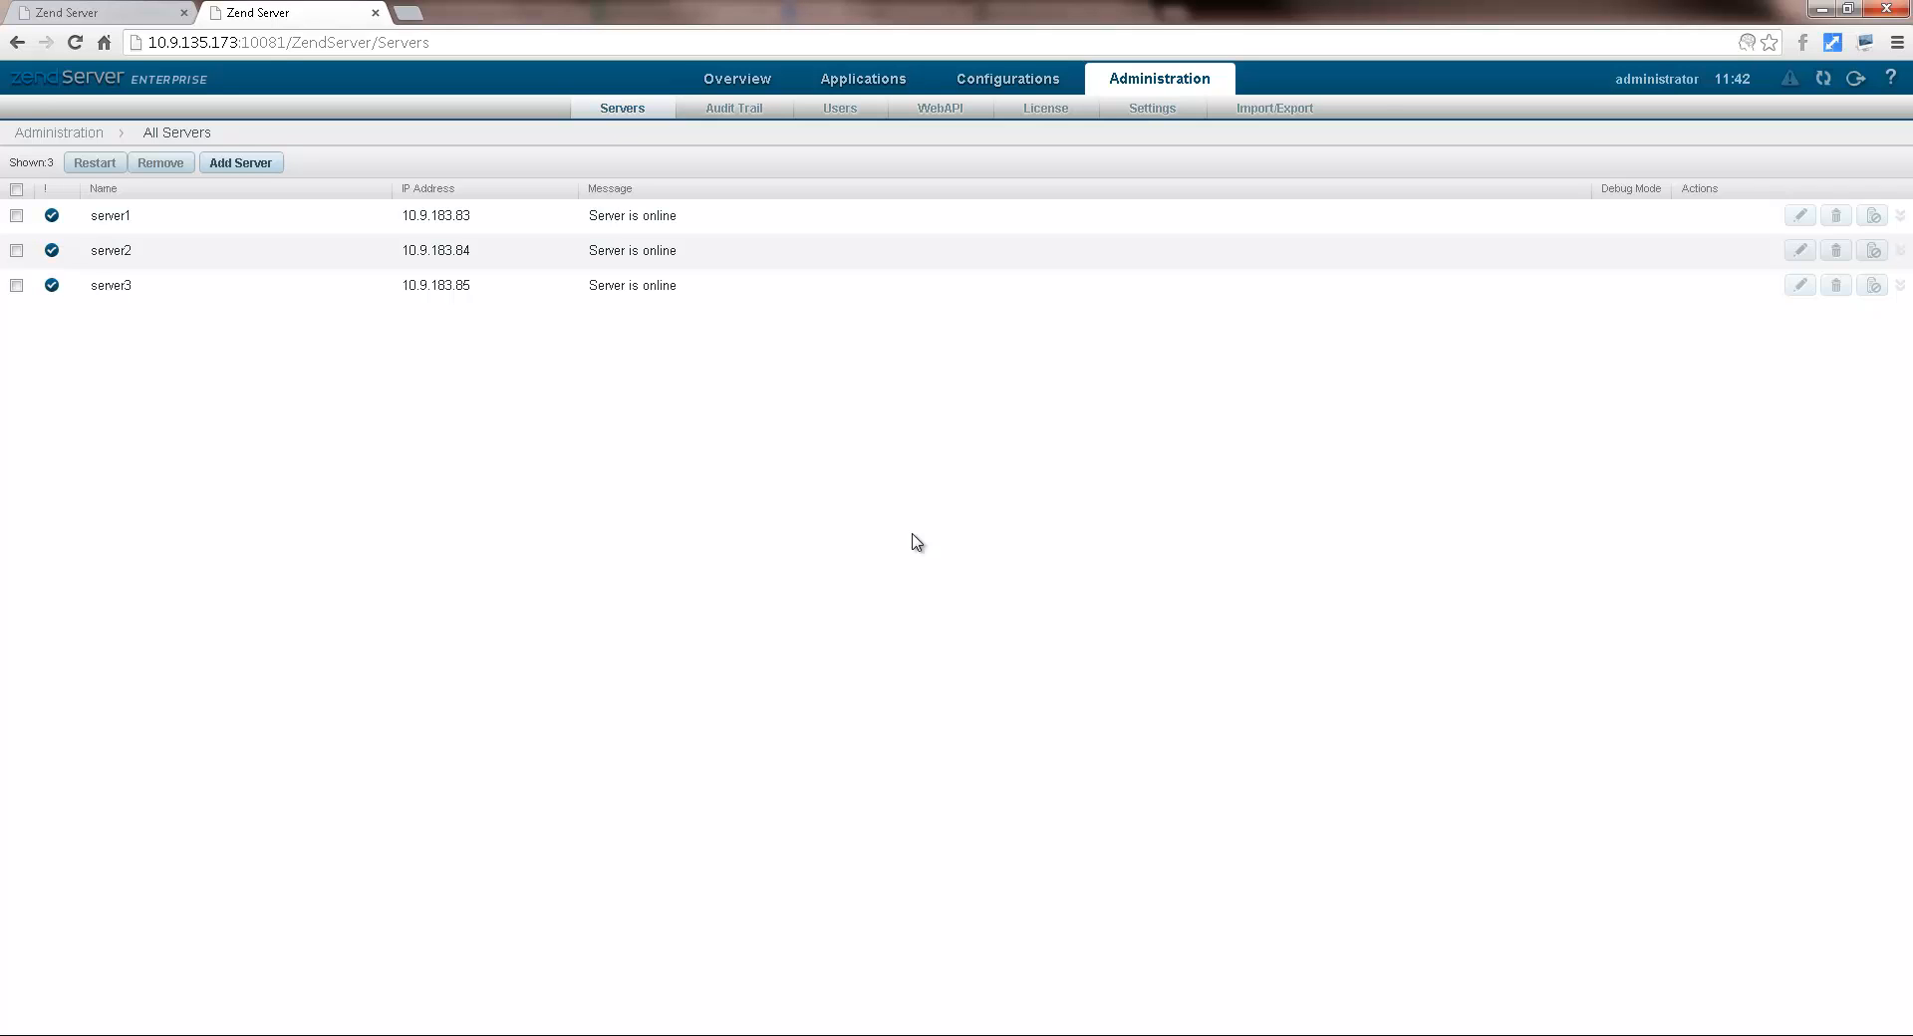
Step: Disable server2 in the cluster, then re-enable it
{"action": "left_click", "coordinate": [16, 251]}
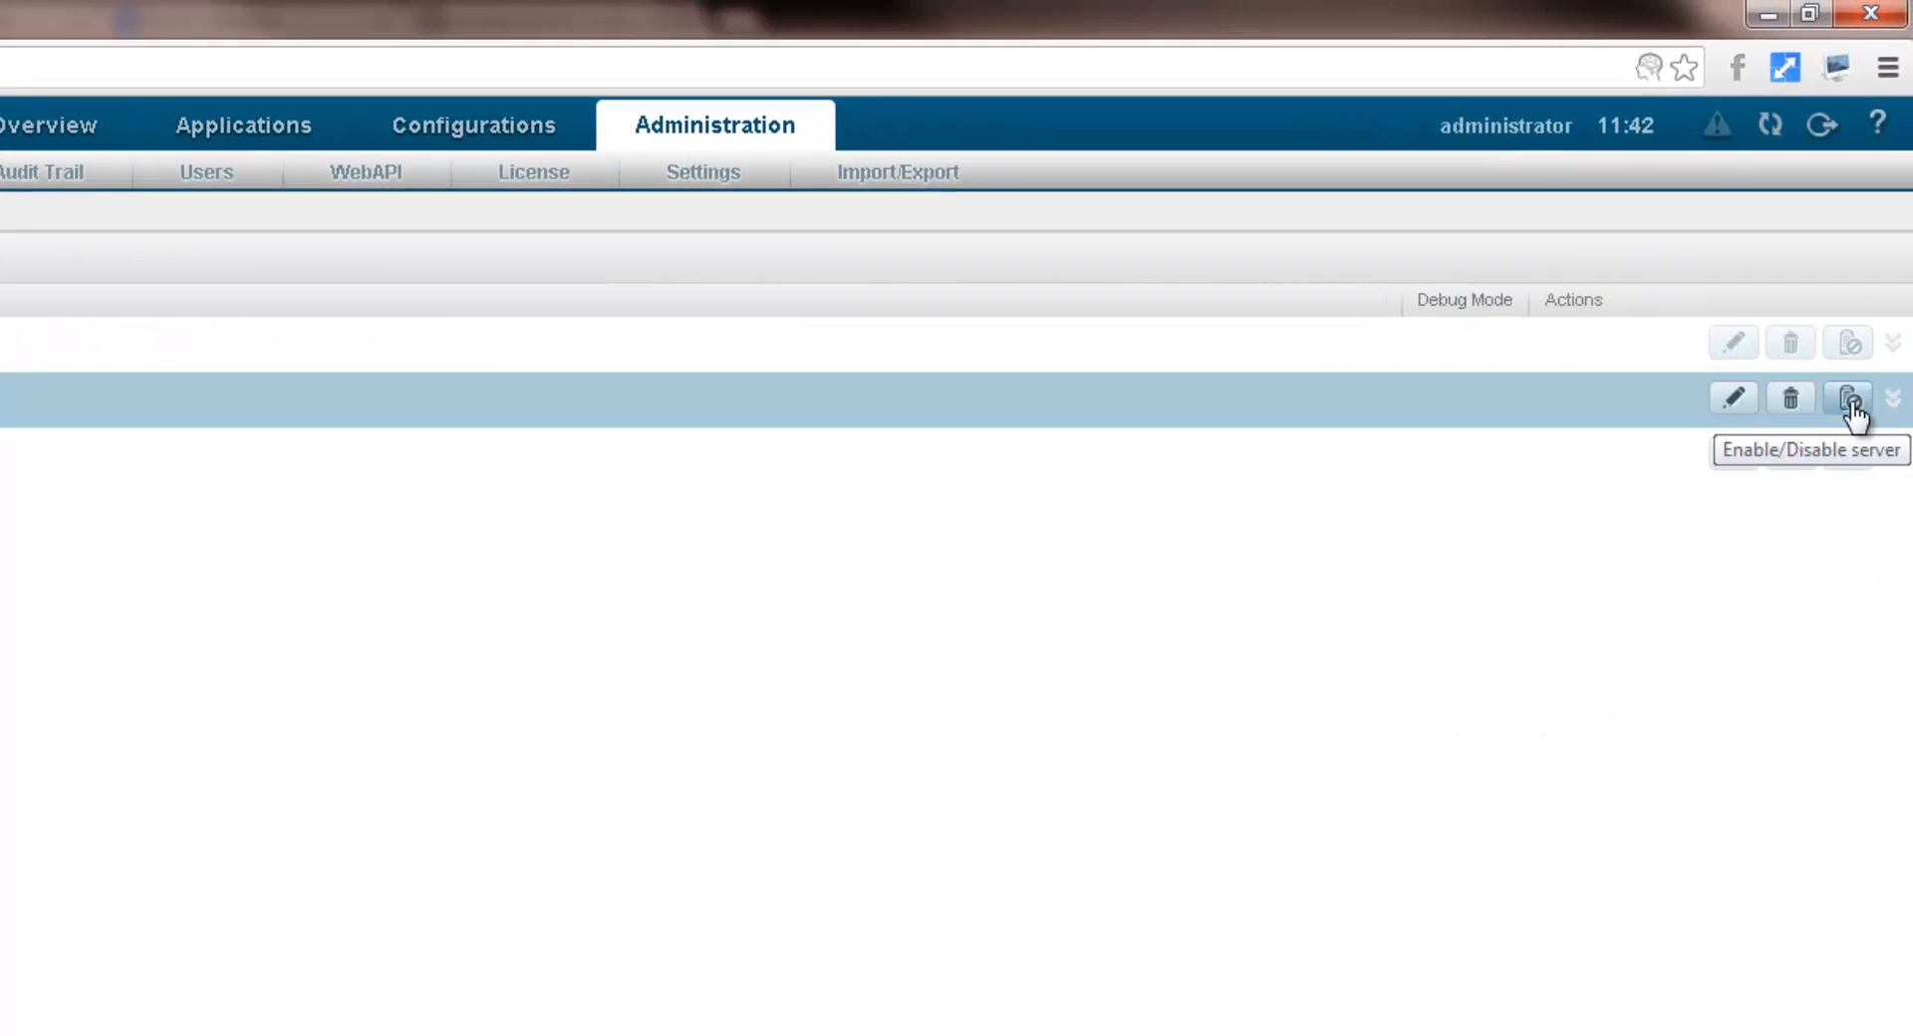
{"action": "left_click", "coordinate": [1851, 401]}
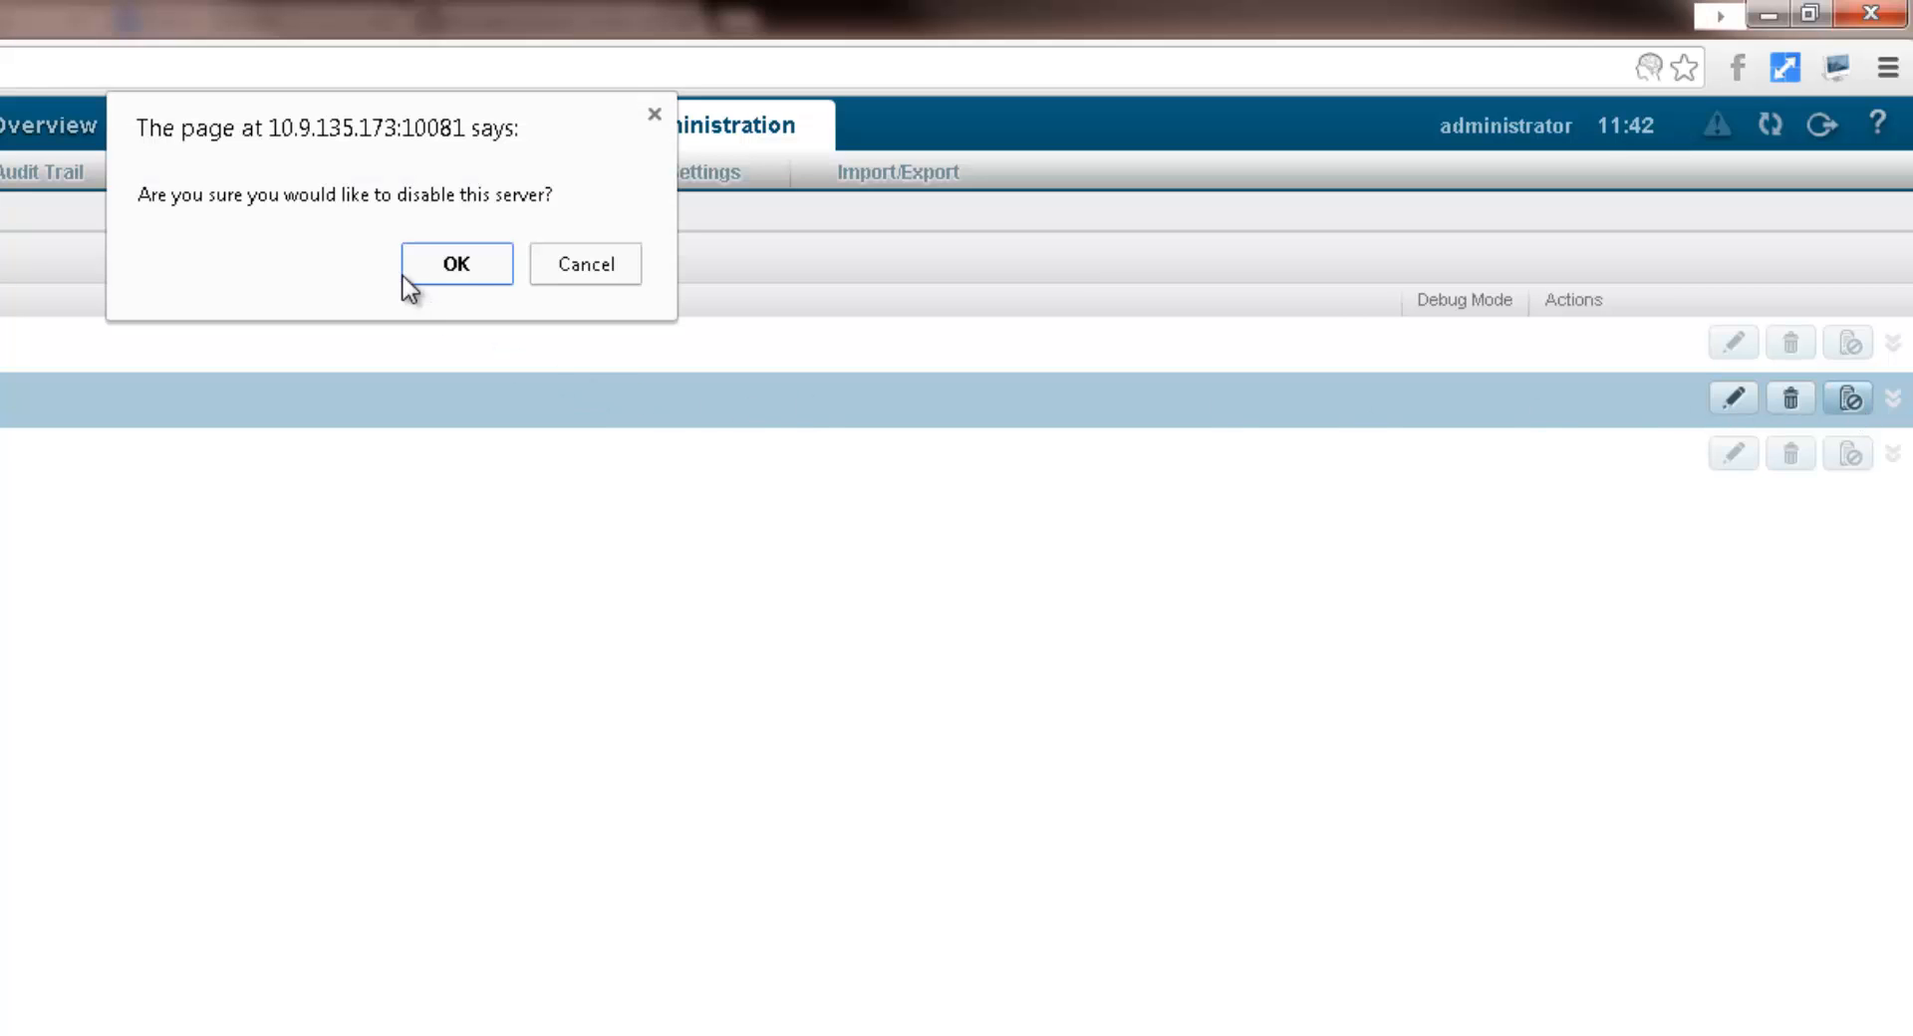
{"action": "left_click", "coordinate": [458, 271]}
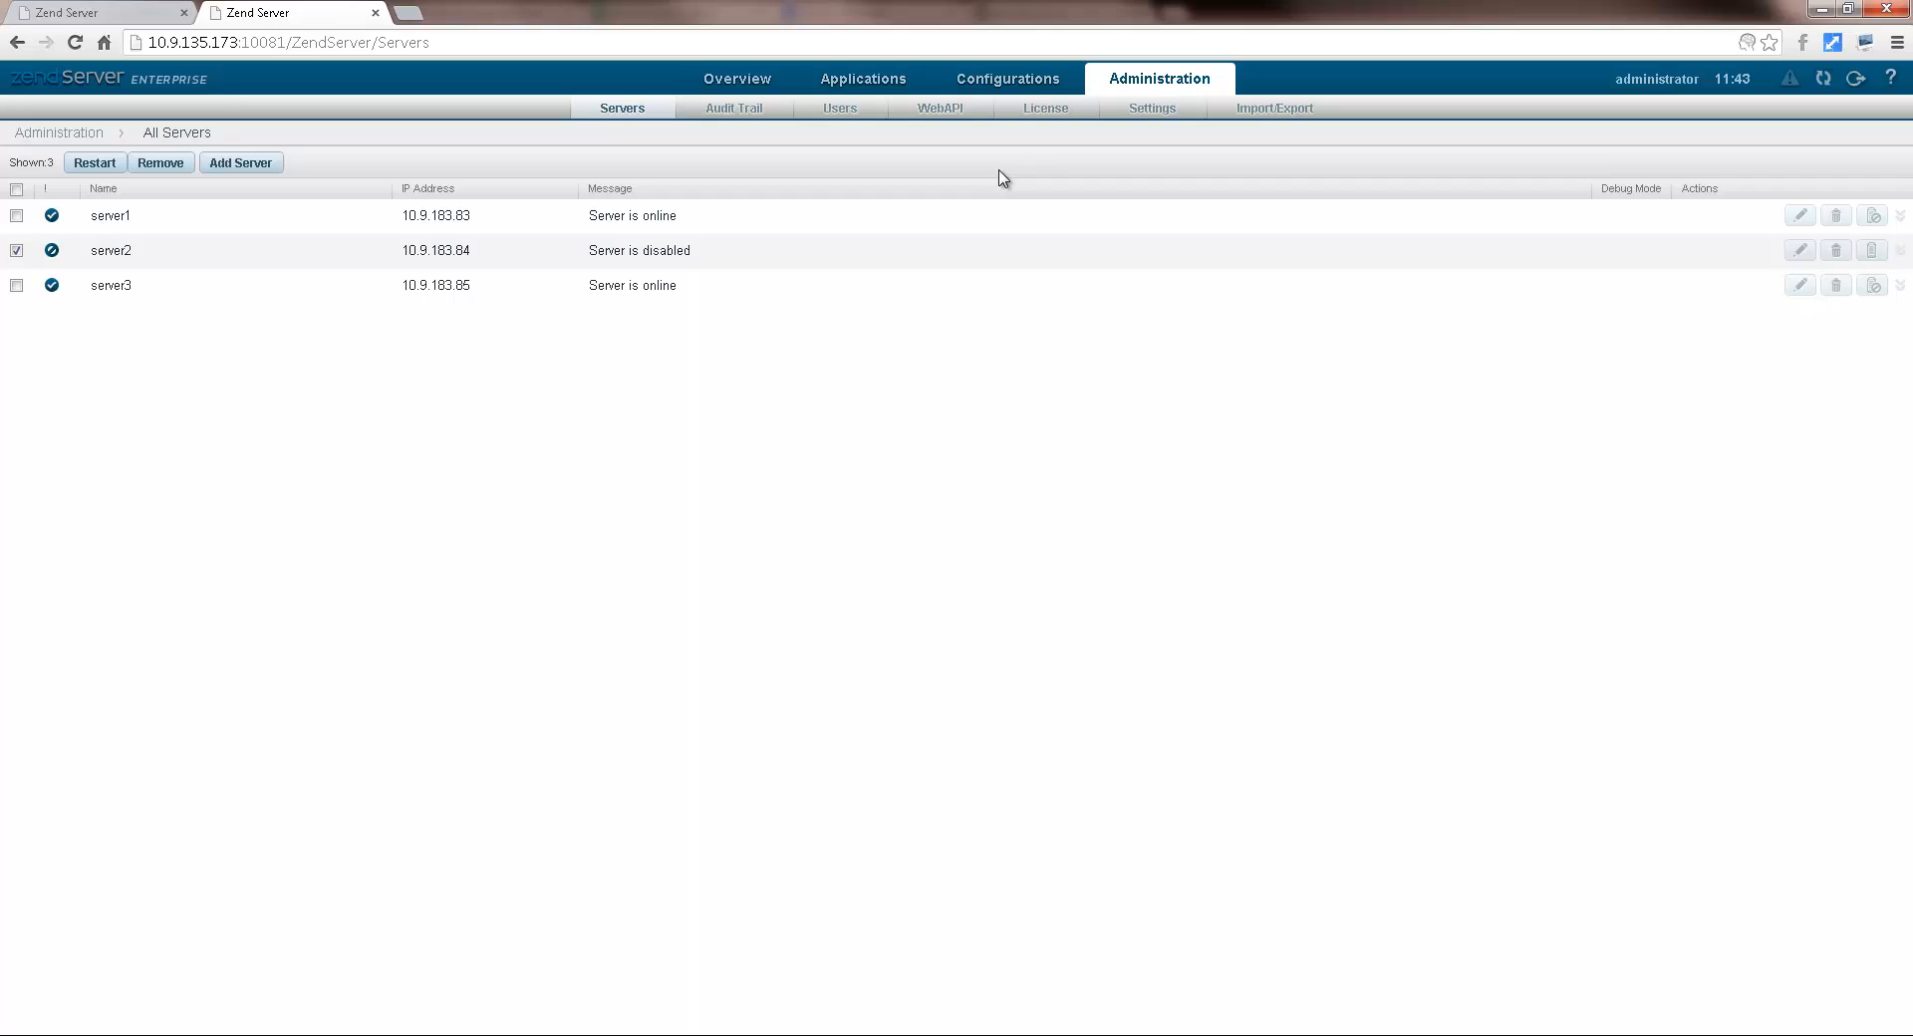
{"action": "left_click", "coordinate": [1886, 253]}
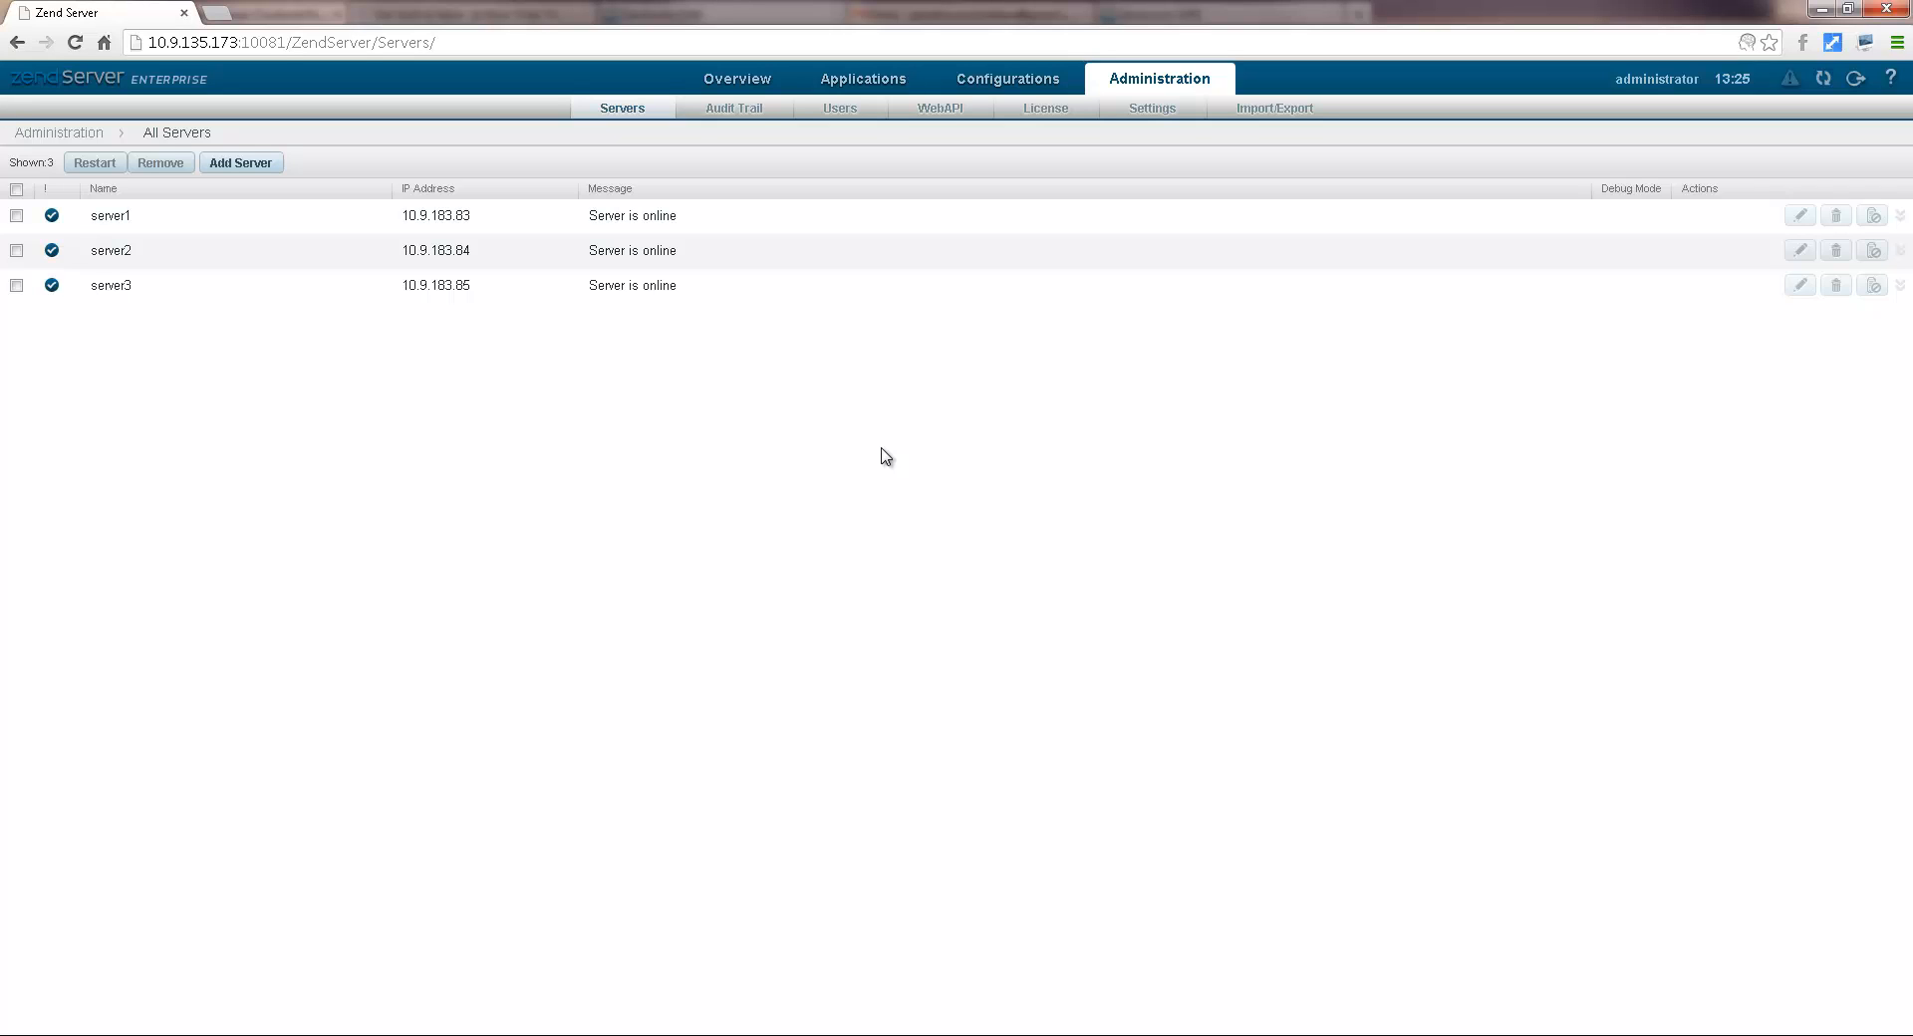
Step: Open the Audit Trail and expand the entry renaming ubuntu1204-c to server3
{"action": "left_click", "coordinate": [754, 119]}
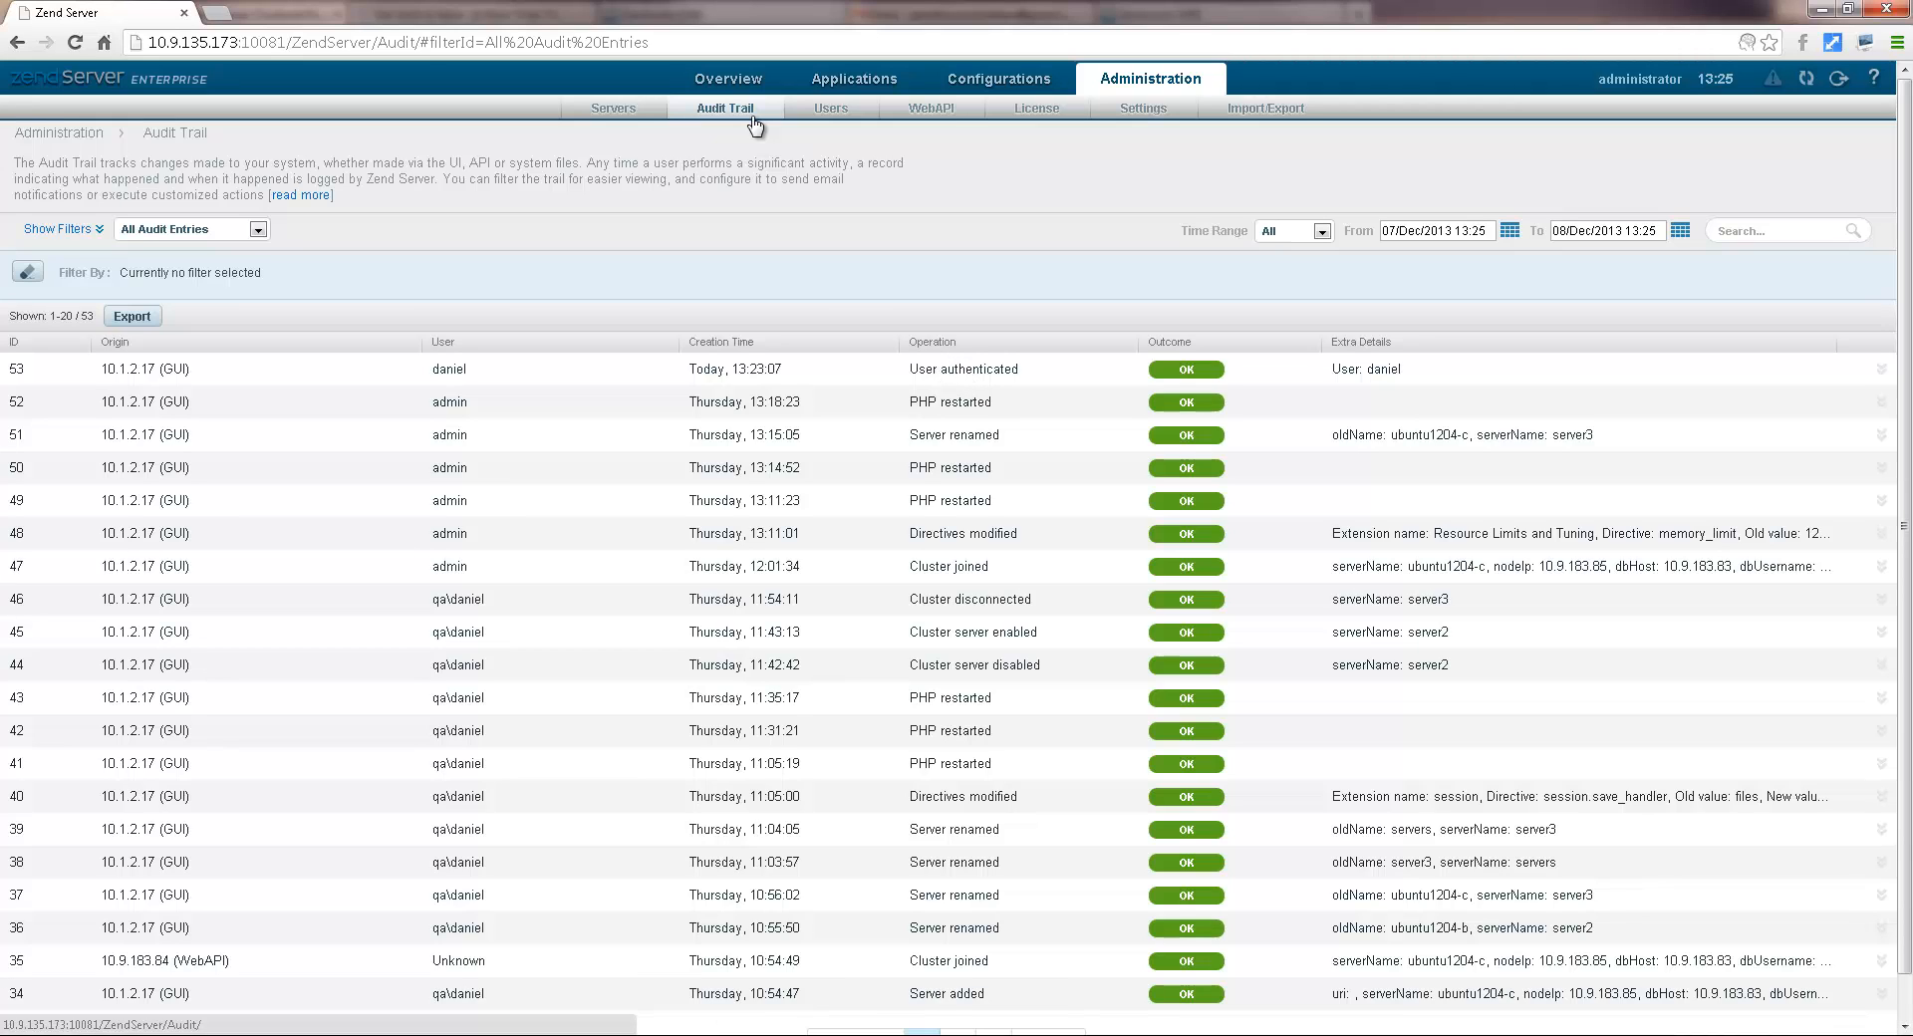
{"action": "left_click", "coordinate": [776, 438]}
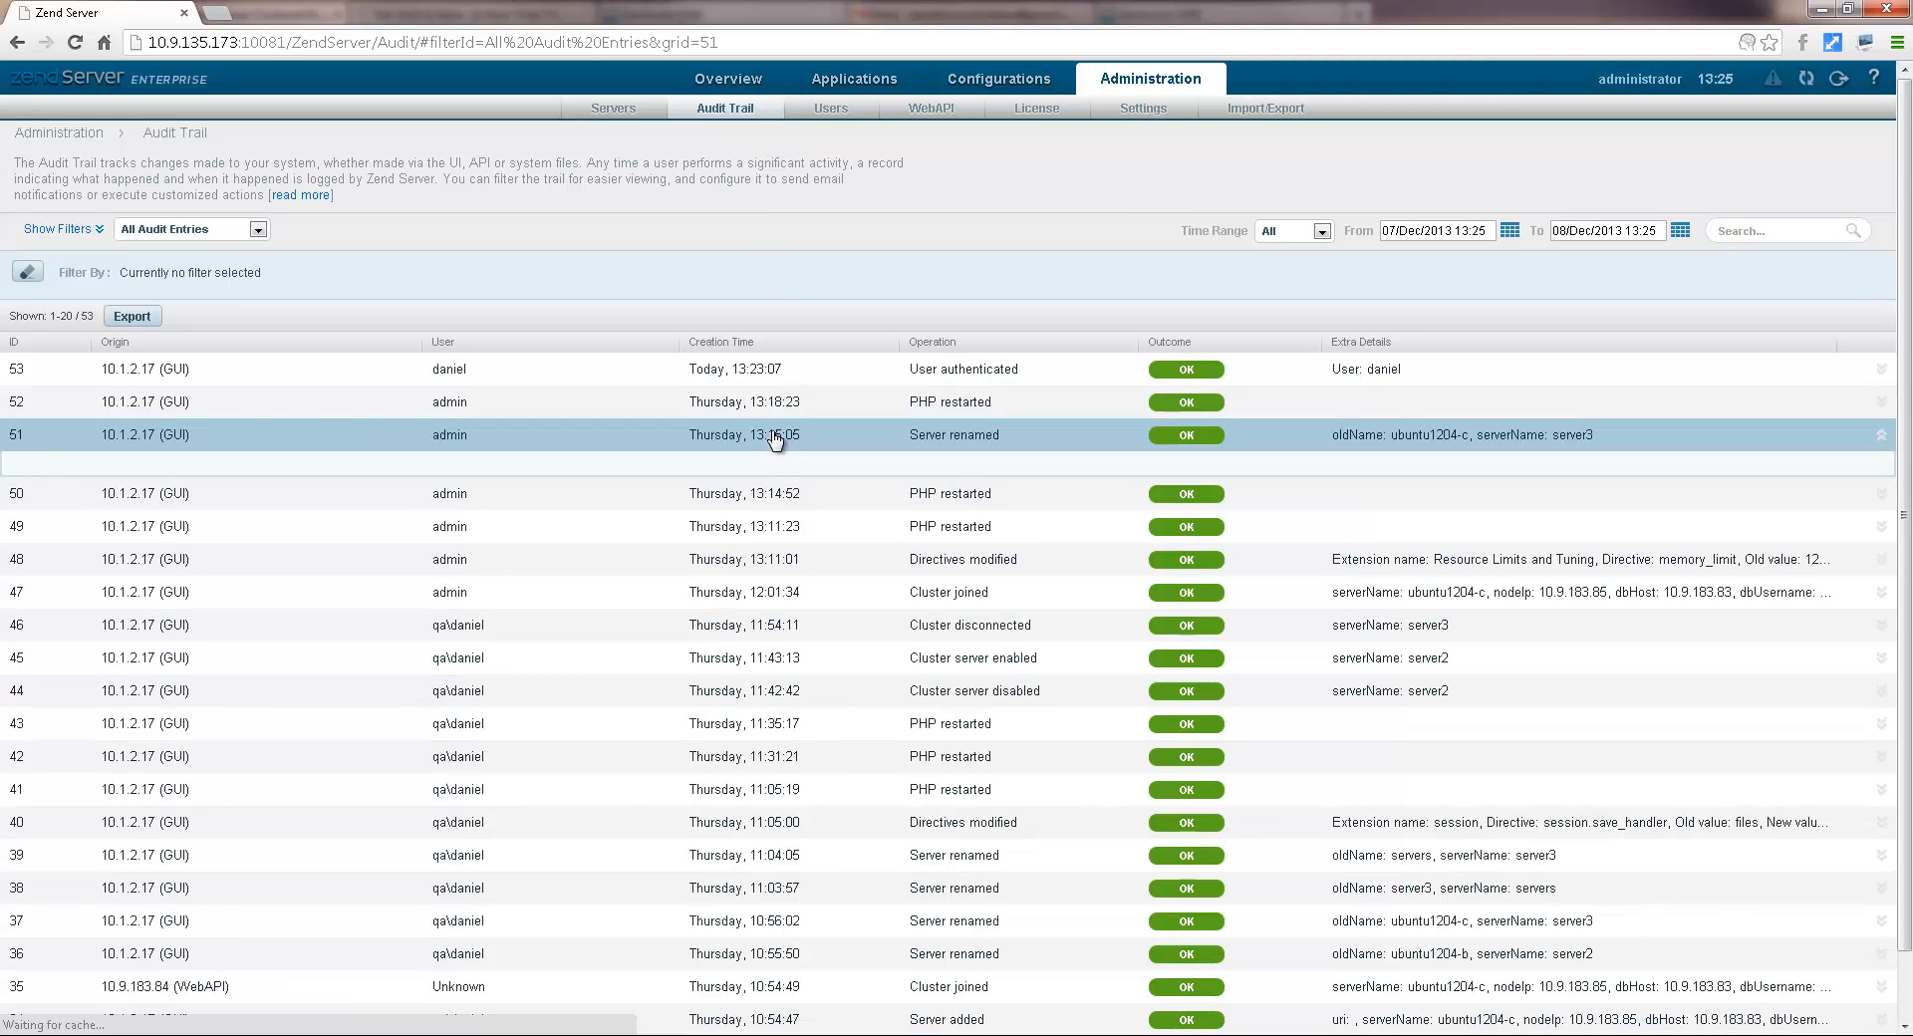